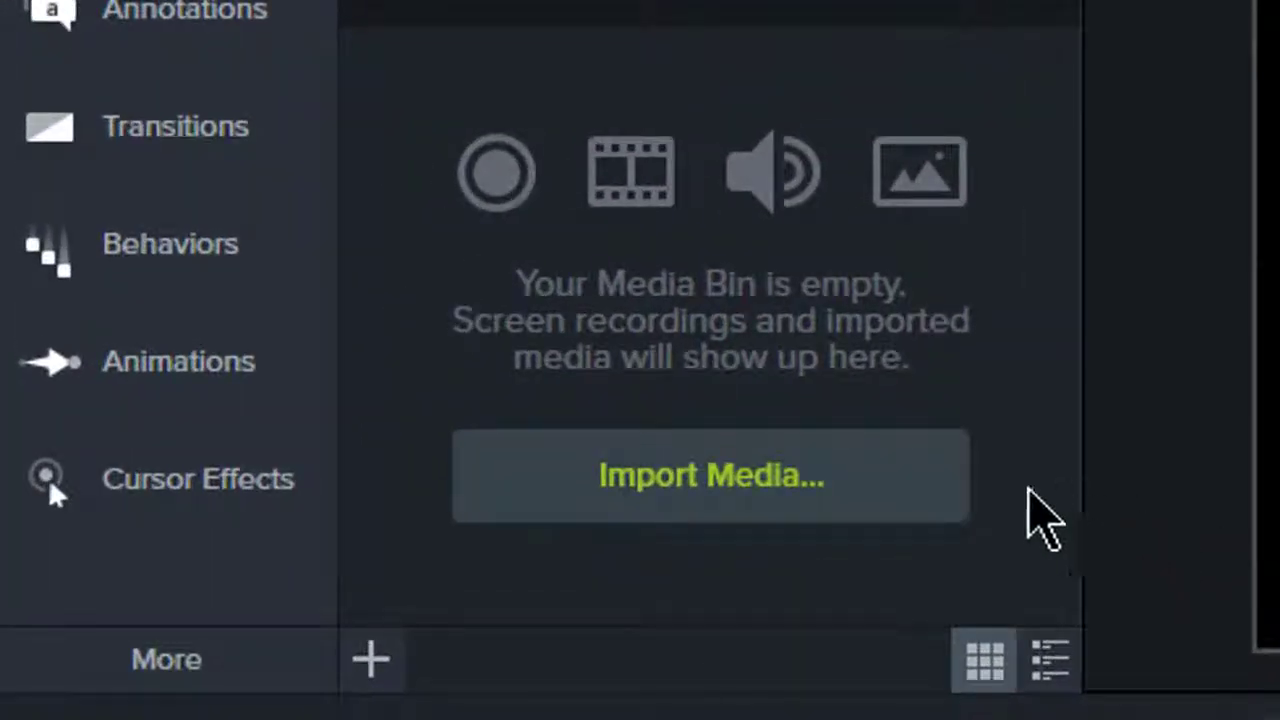
Import the image photo_2017-12-25_15-16-04 from the desktop into the Media Bin
{"action": "left_click", "coordinate": [890, 479]}
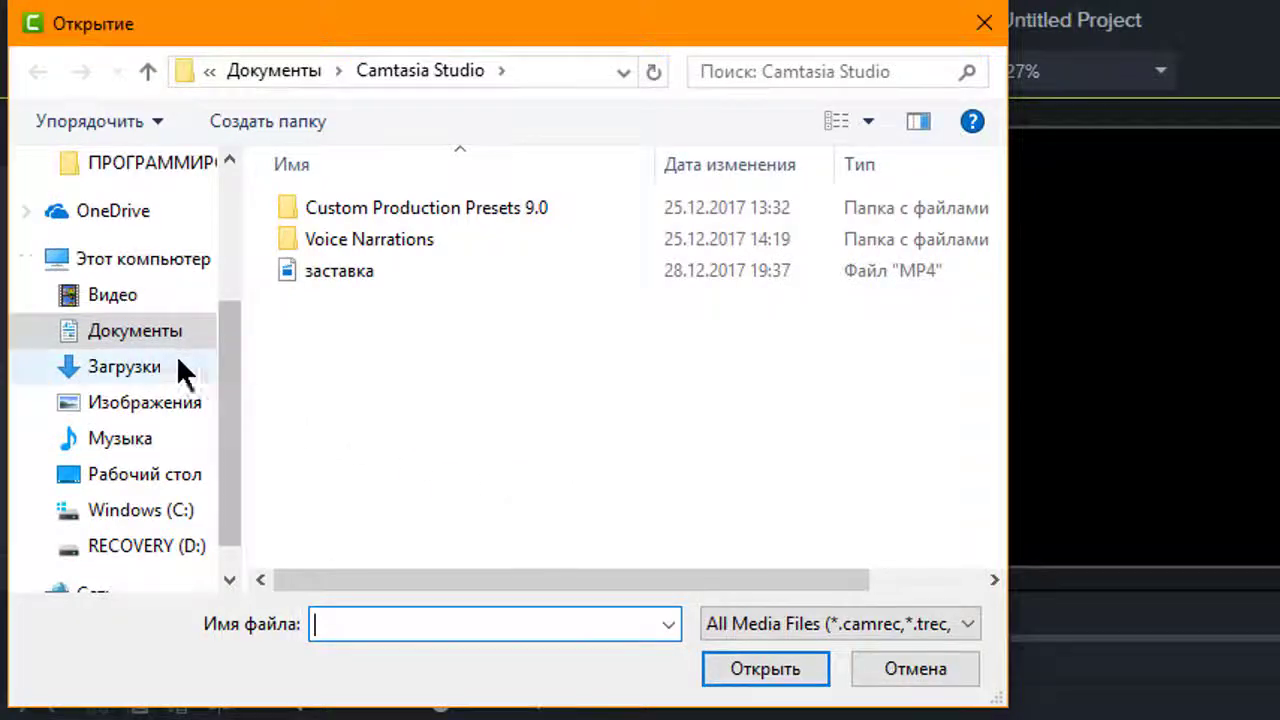
{"action": "left_click", "coordinate": [143, 478]}
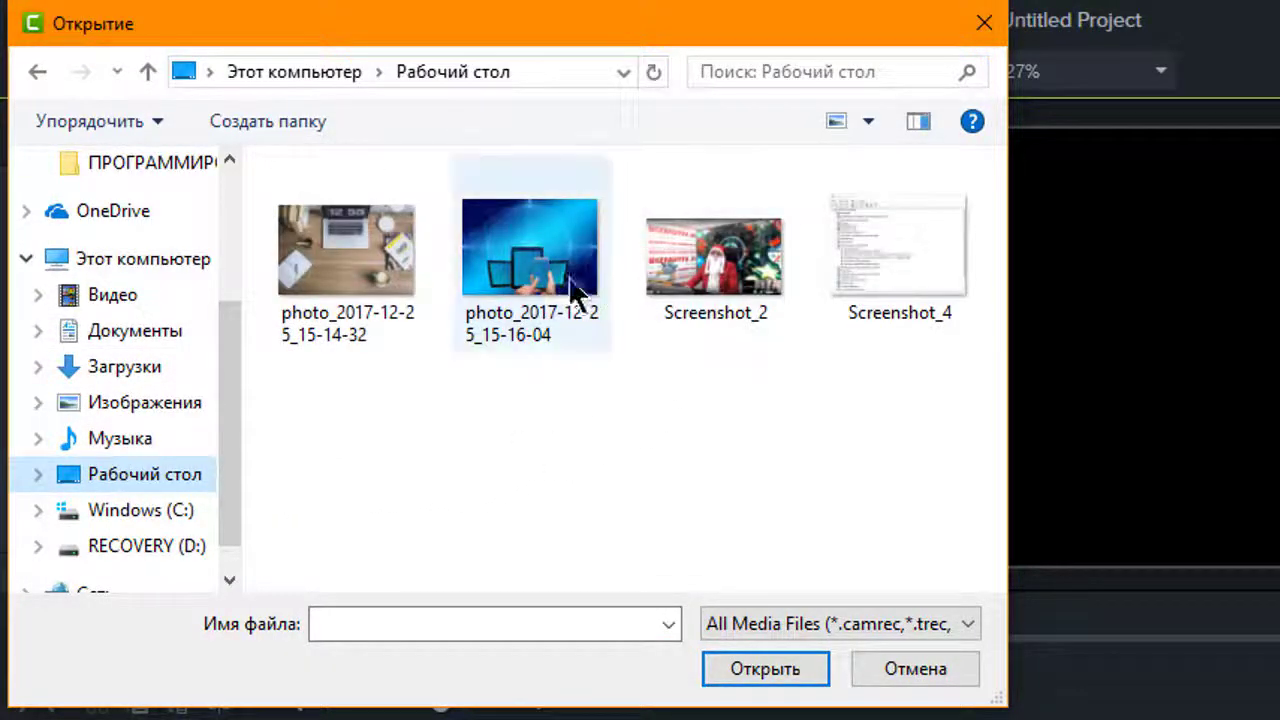
{"action": "left_click", "coordinate": [557, 272]}
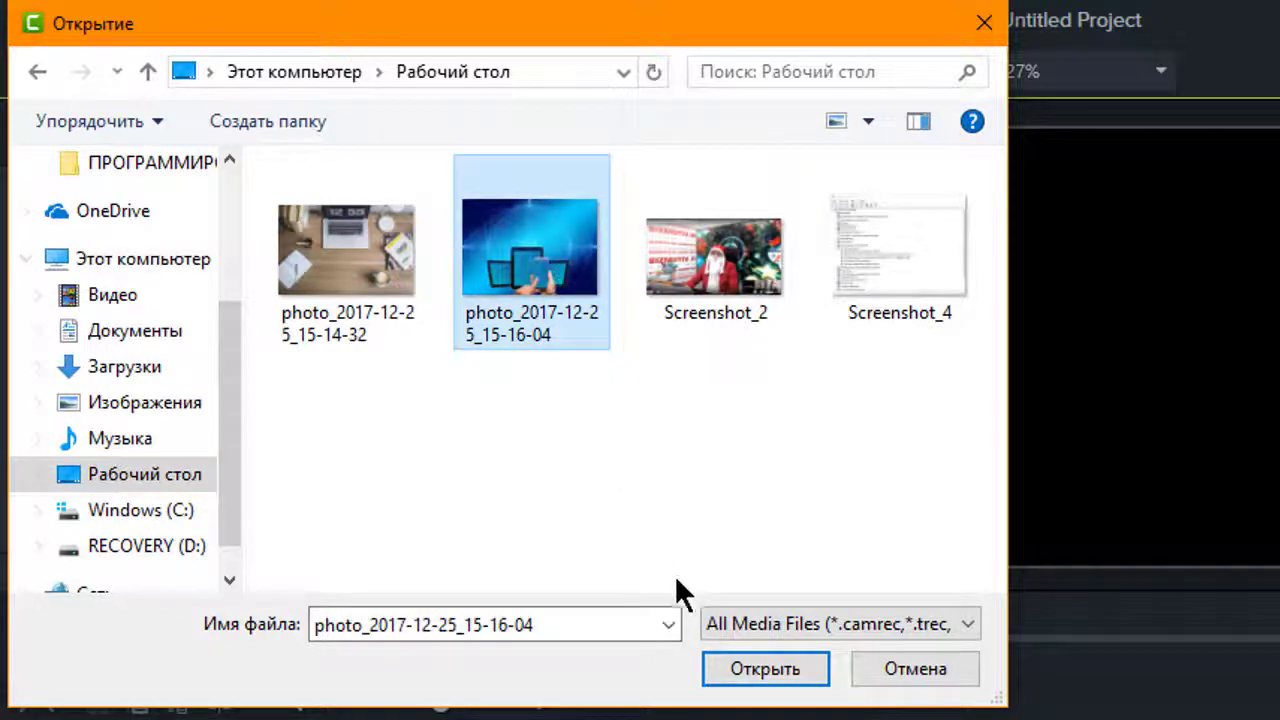
{"action": "left_click", "coordinate": [741, 672]}
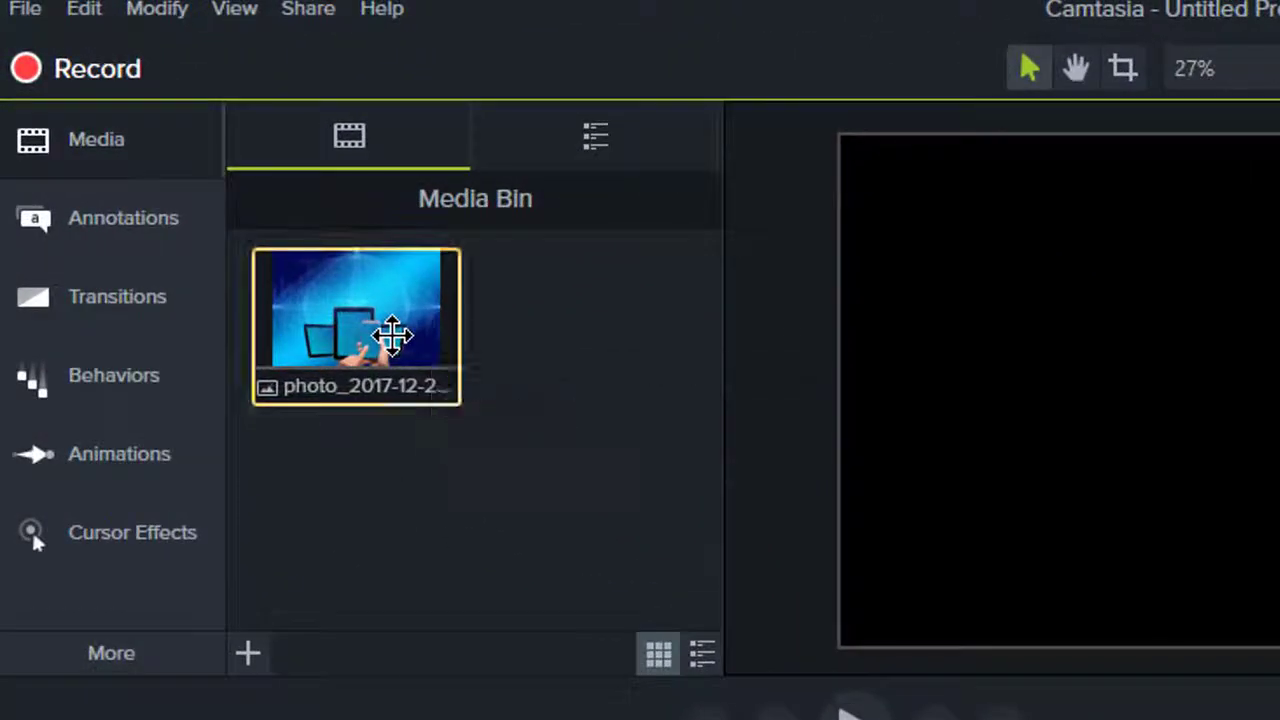
Add the imported photo to the timeline at the playhead and extend its clip to about 6 seconds
{"action": "right_click", "coordinate": [210, 180]}
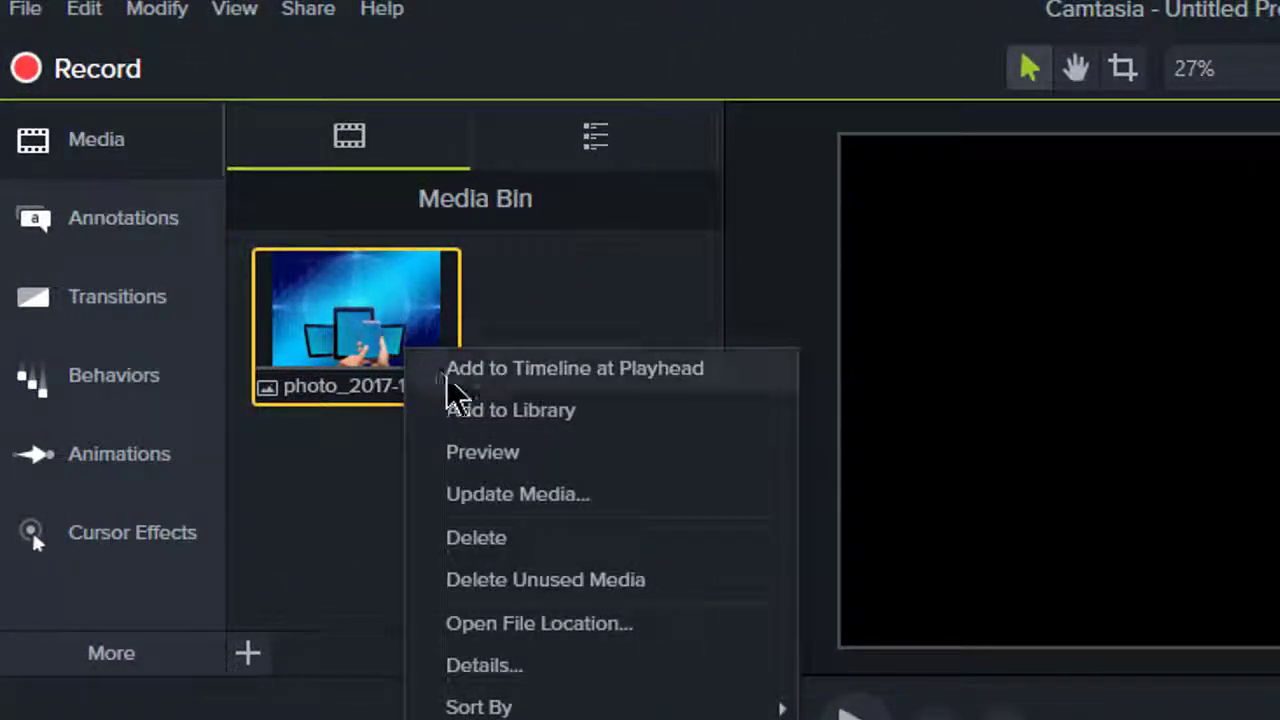
{"action": "left_click", "coordinate": [492, 378]}
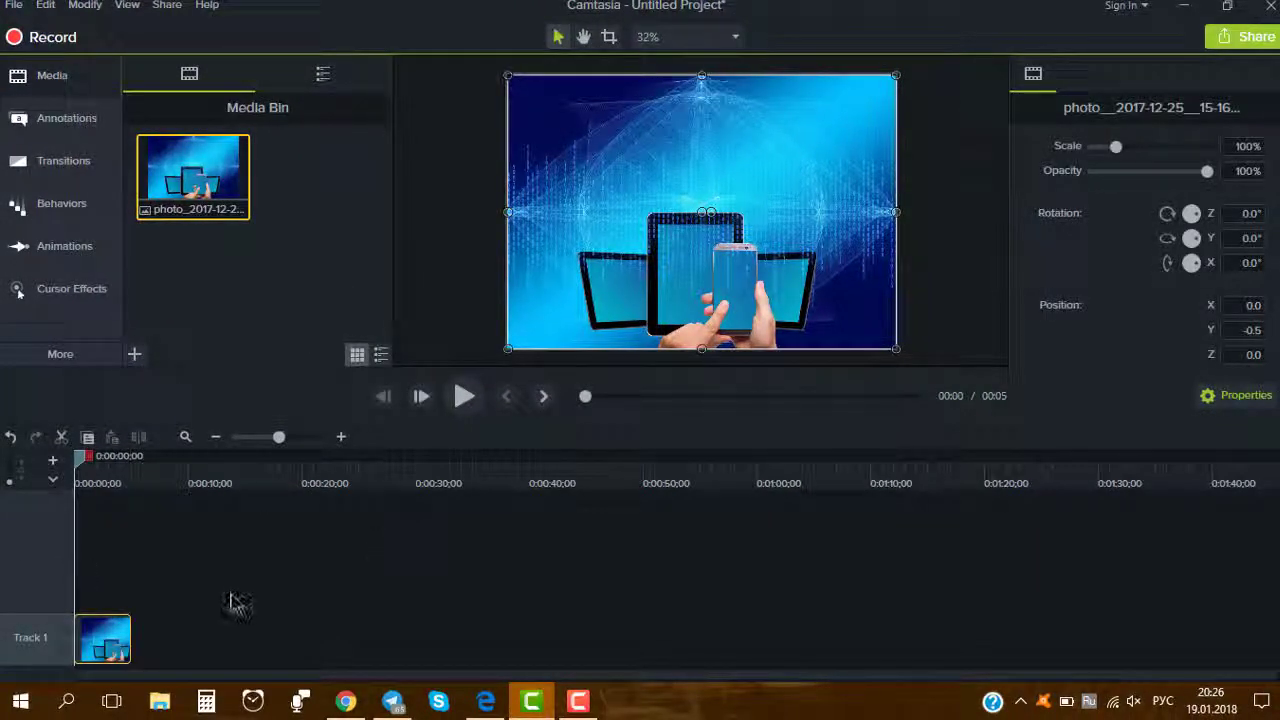
{"action": "left_click", "coordinate": [341, 437]}
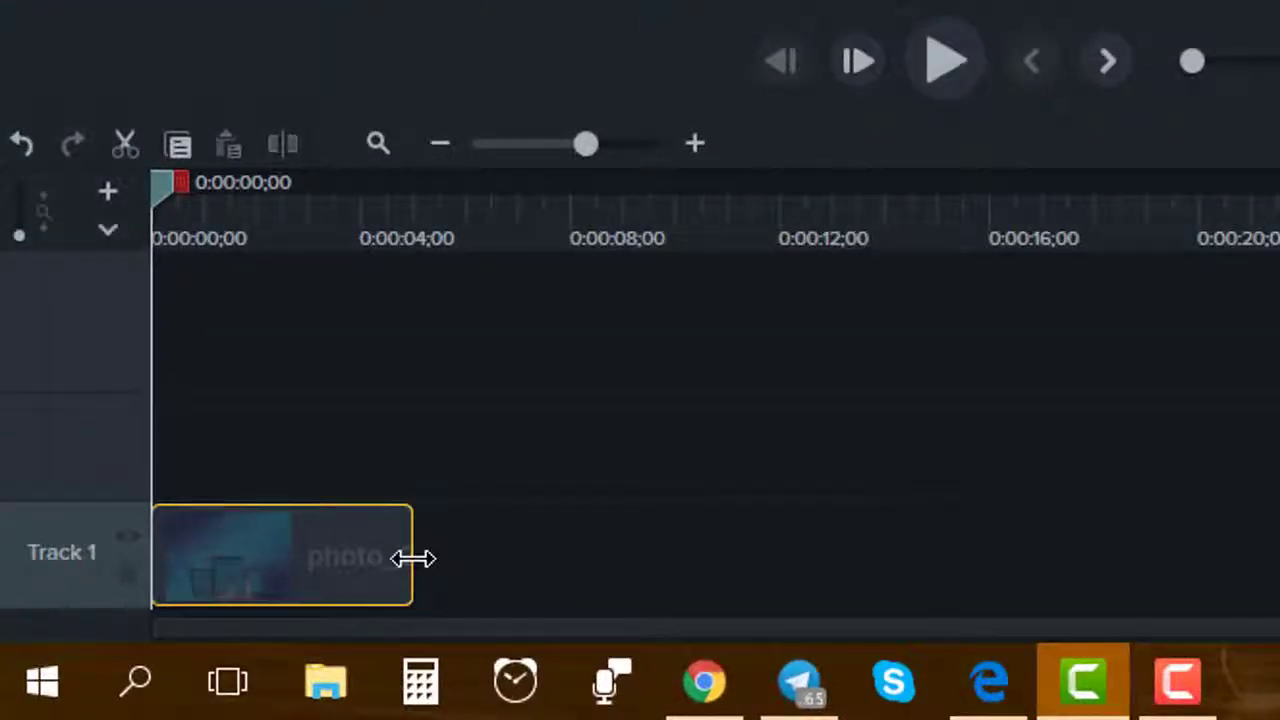
{"action": "left_click_drag", "start_coordinate": [414, 557], "coordinate": [469, 557]}
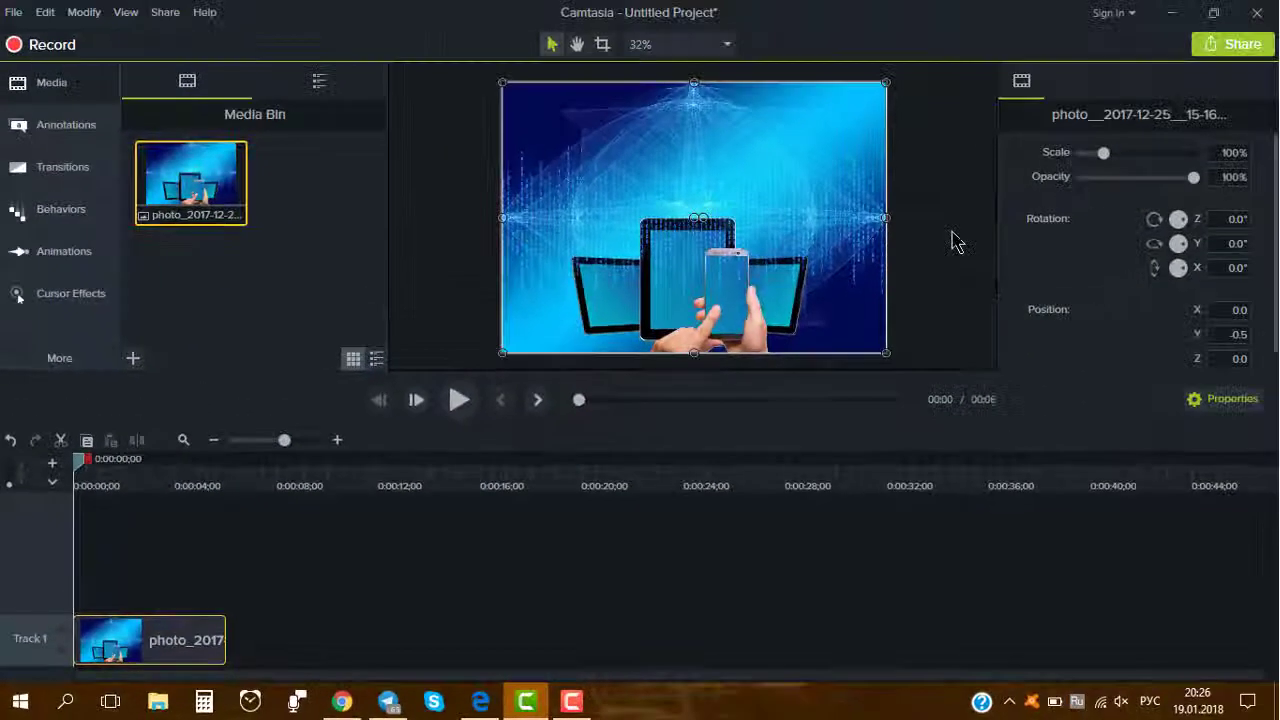
{"action": "left_click", "coordinate": [956, 243]}
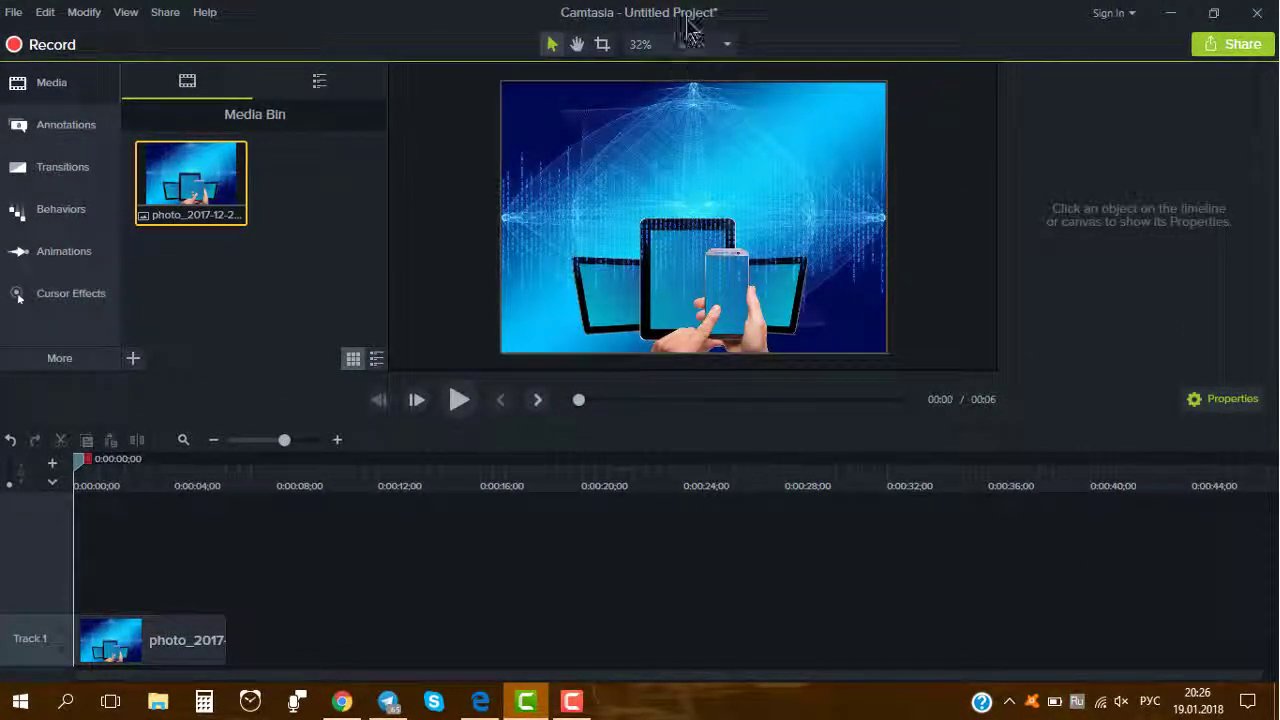
{"action": "key", "text": "super+Down"}
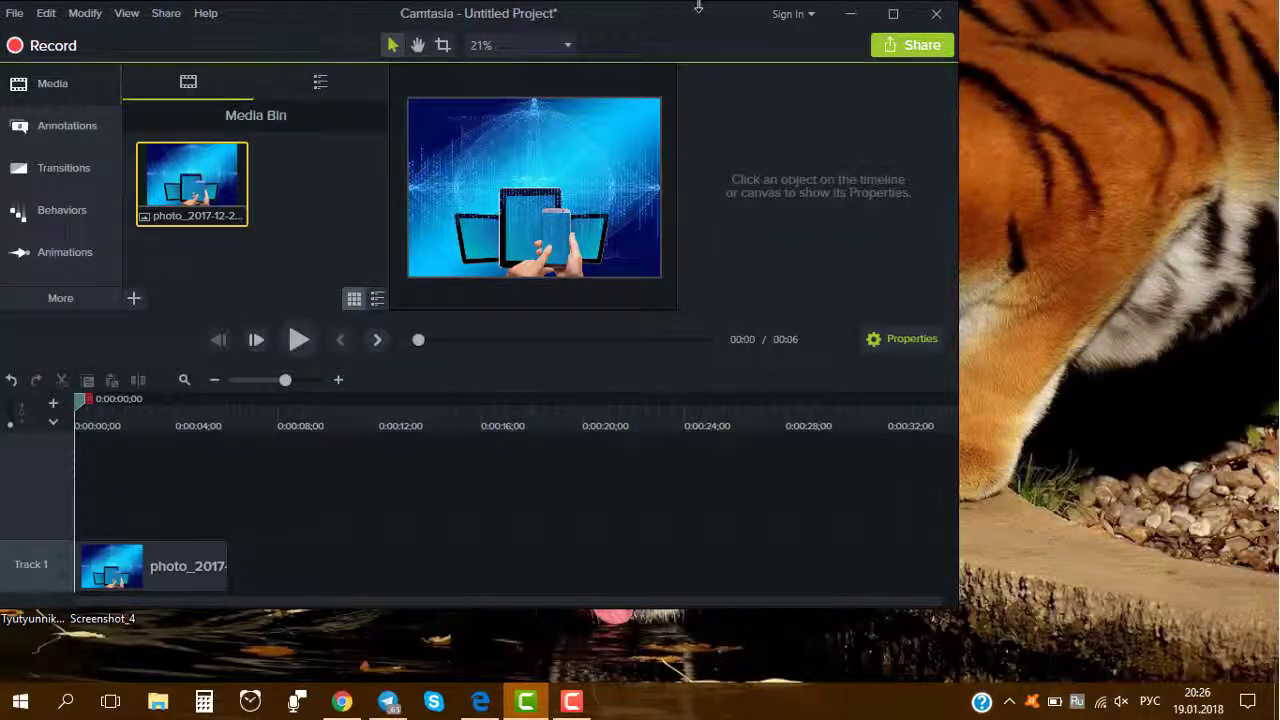
{"action": "double_click", "coordinate": [698, 7]}
{"action": "double_click", "coordinate": [703, 28]}
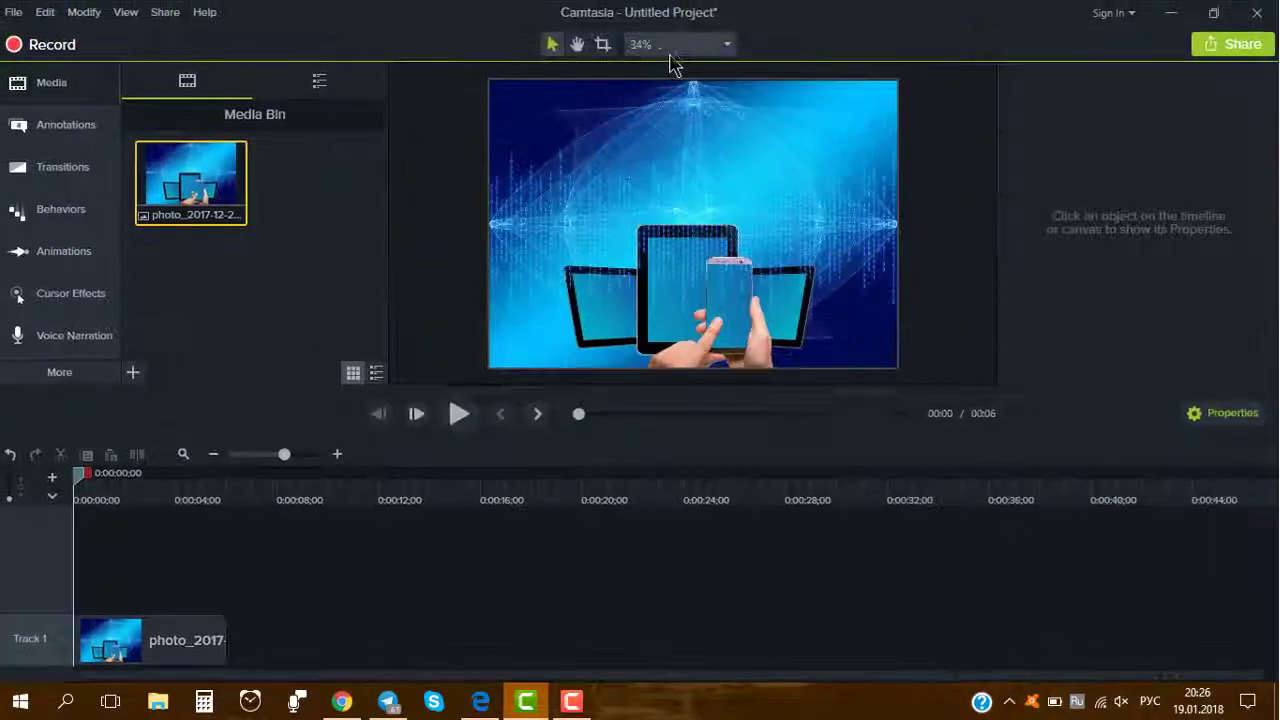
Set the canvas height to 720 in the project settings and apply the change
{"action": "left_click", "coordinate": [663, 43]}
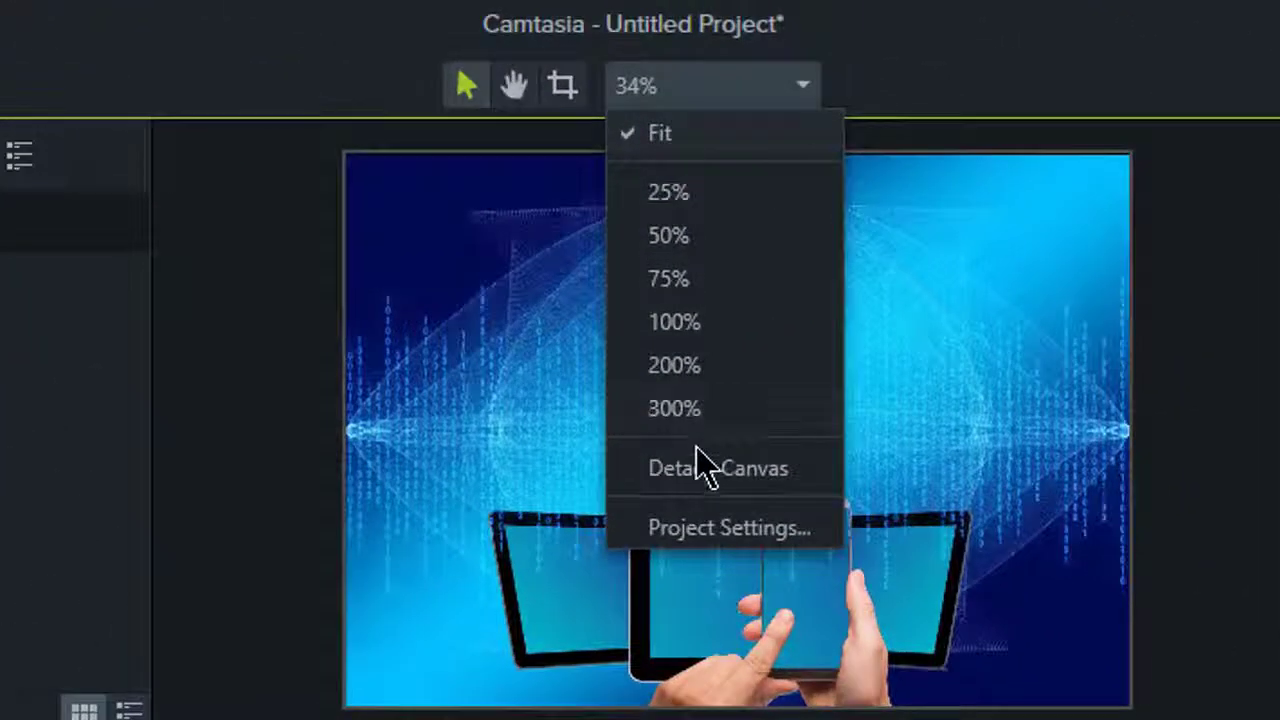
{"action": "left_click", "coordinate": [708, 527]}
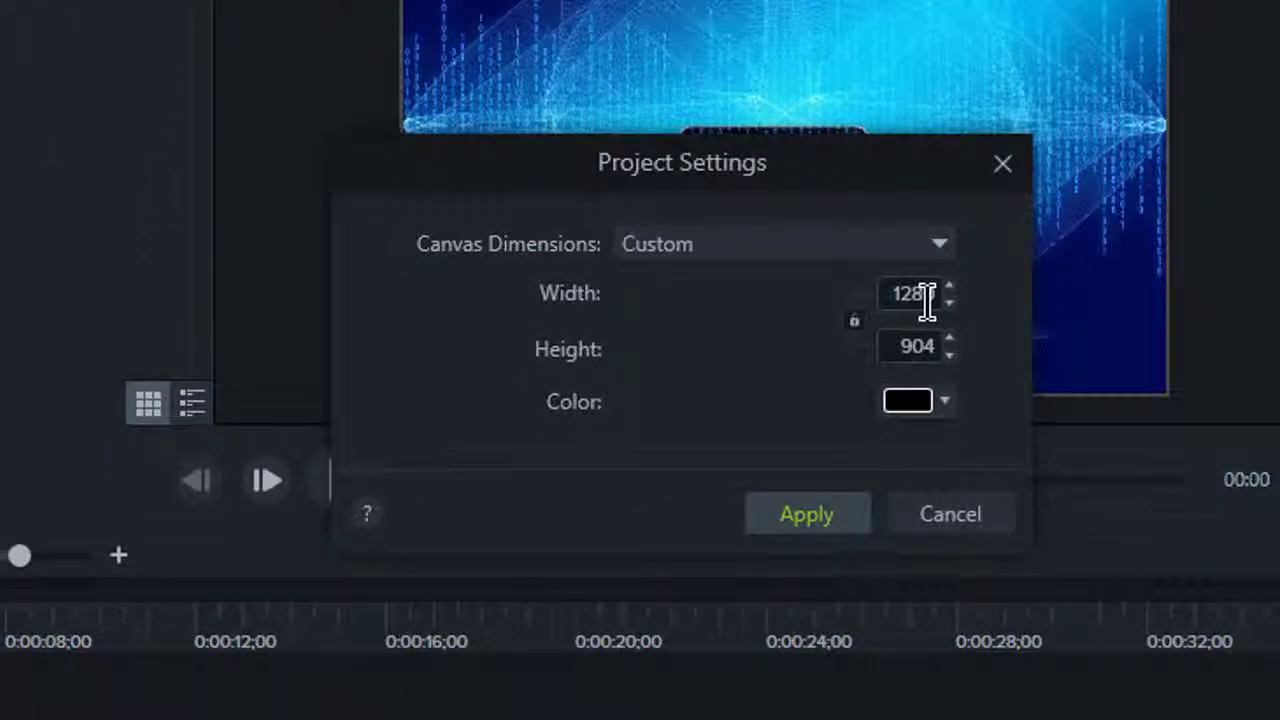
{"action": "double_click", "coordinate": [927, 296]}
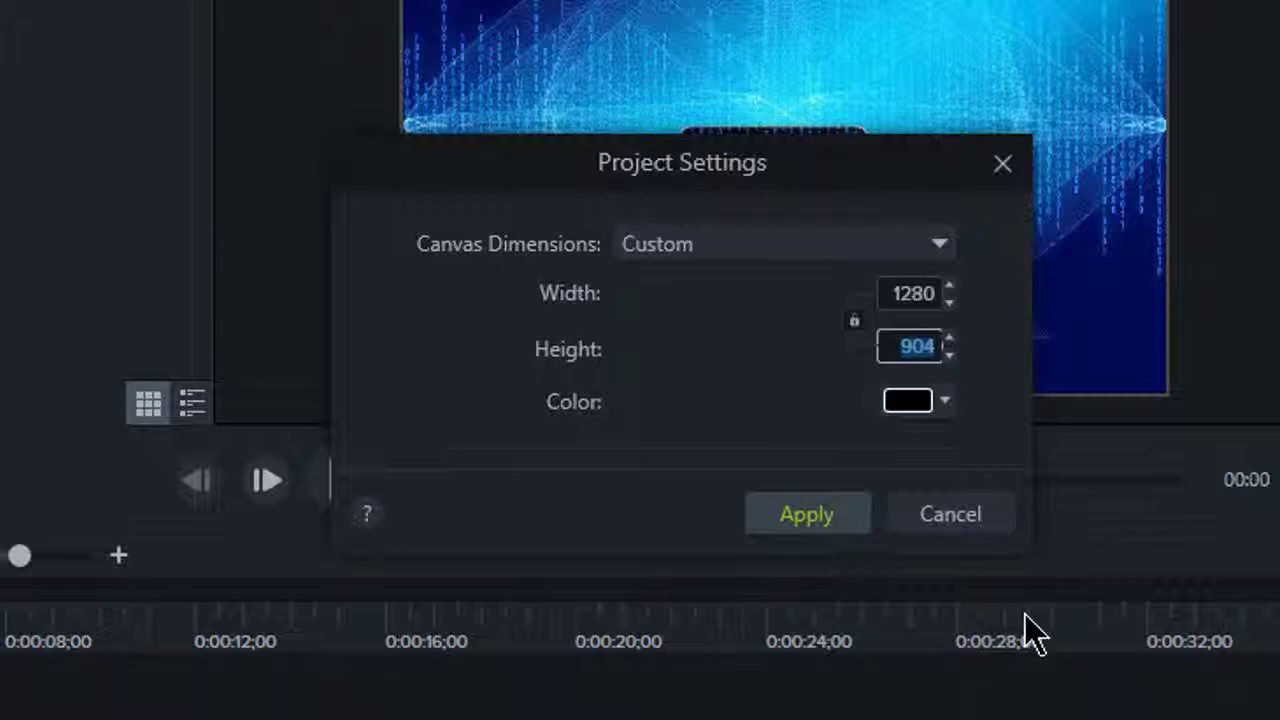
{"action": "type", "text": "720"}
{"action": "key", "text": "Return"}
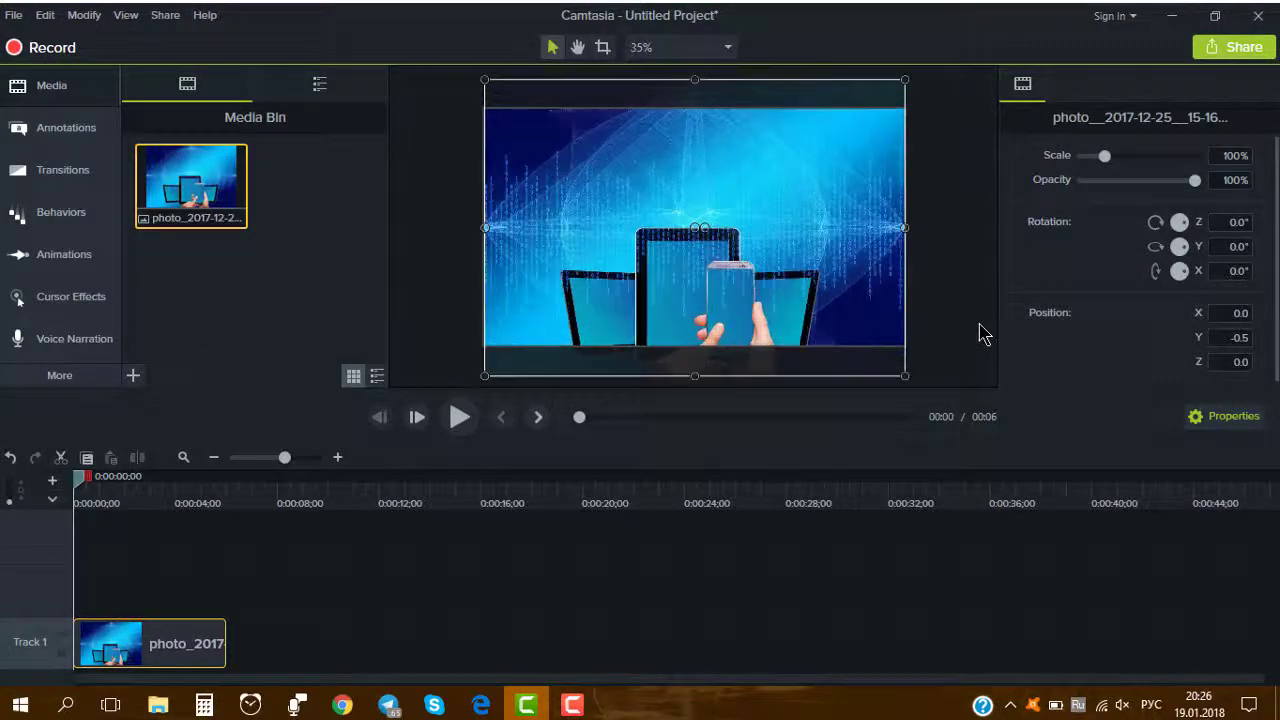
Move the photo straight up until its bottom edge meets the canvas bottom, at a Y position of about 58.8
{"action": "left_click", "coordinate": [357, 612]}
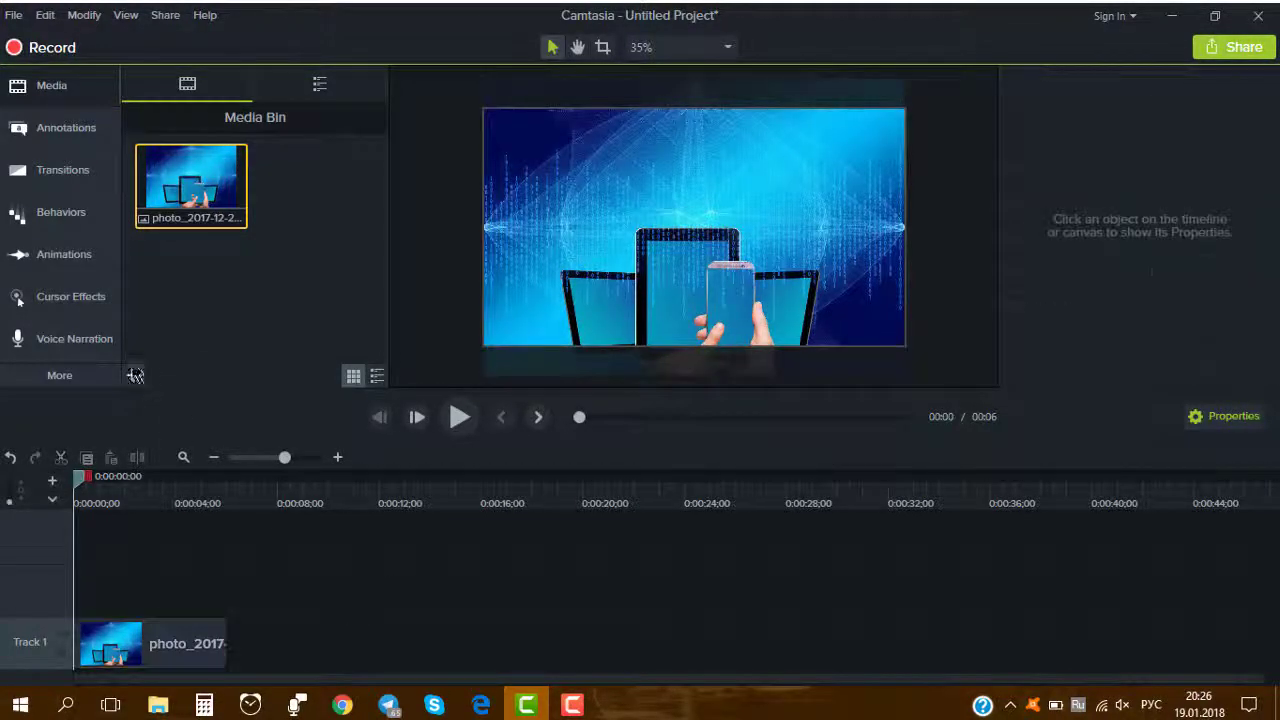
{"action": "left_click_drag", "start_coordinate": [643, 262], "coordinate": [641, 224]}
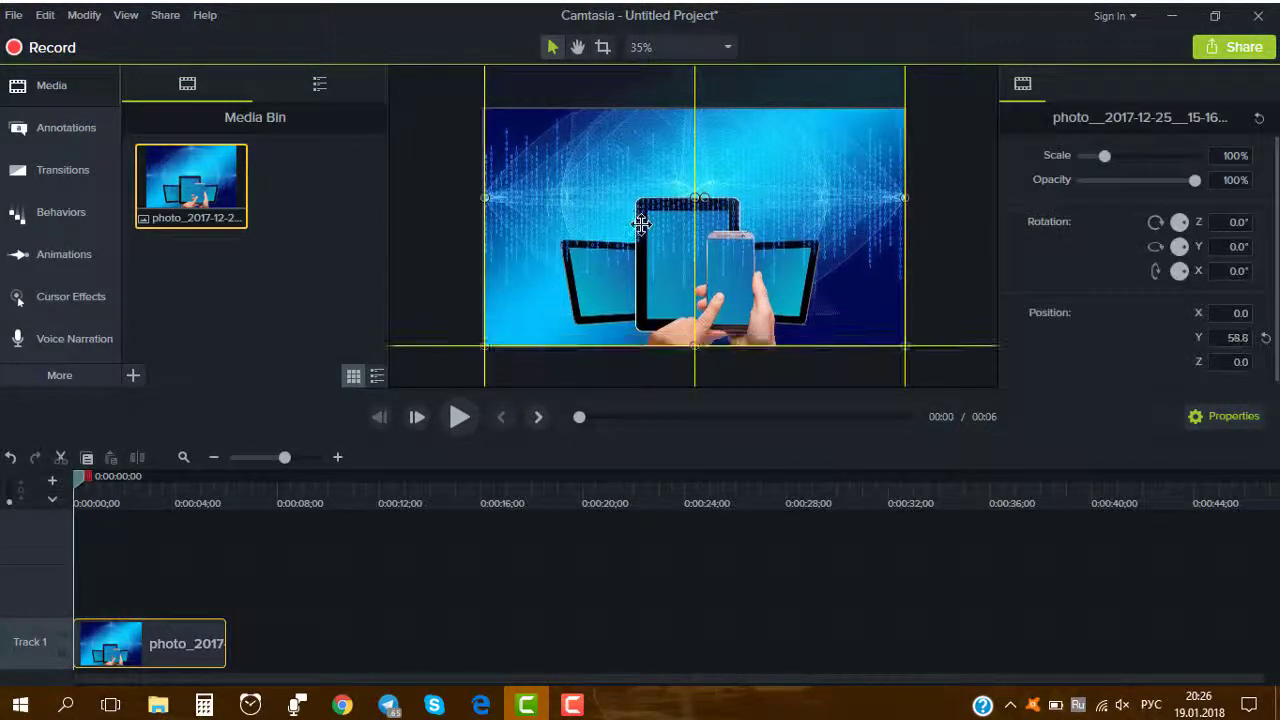
{"action": "left_click", "coordinate": [428, 274]}
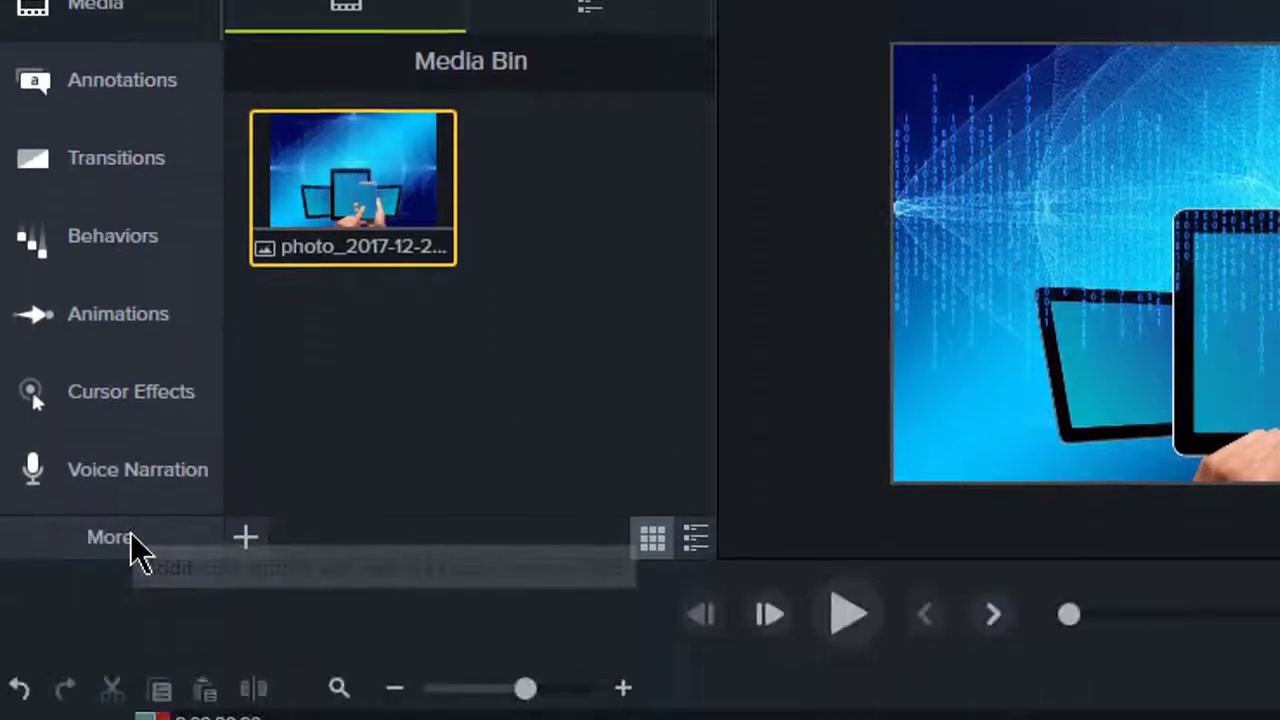
Apply the Device Frame visual effect to the photo on the canvas
{"action": "left_click", "coordinate": [130, 690]}
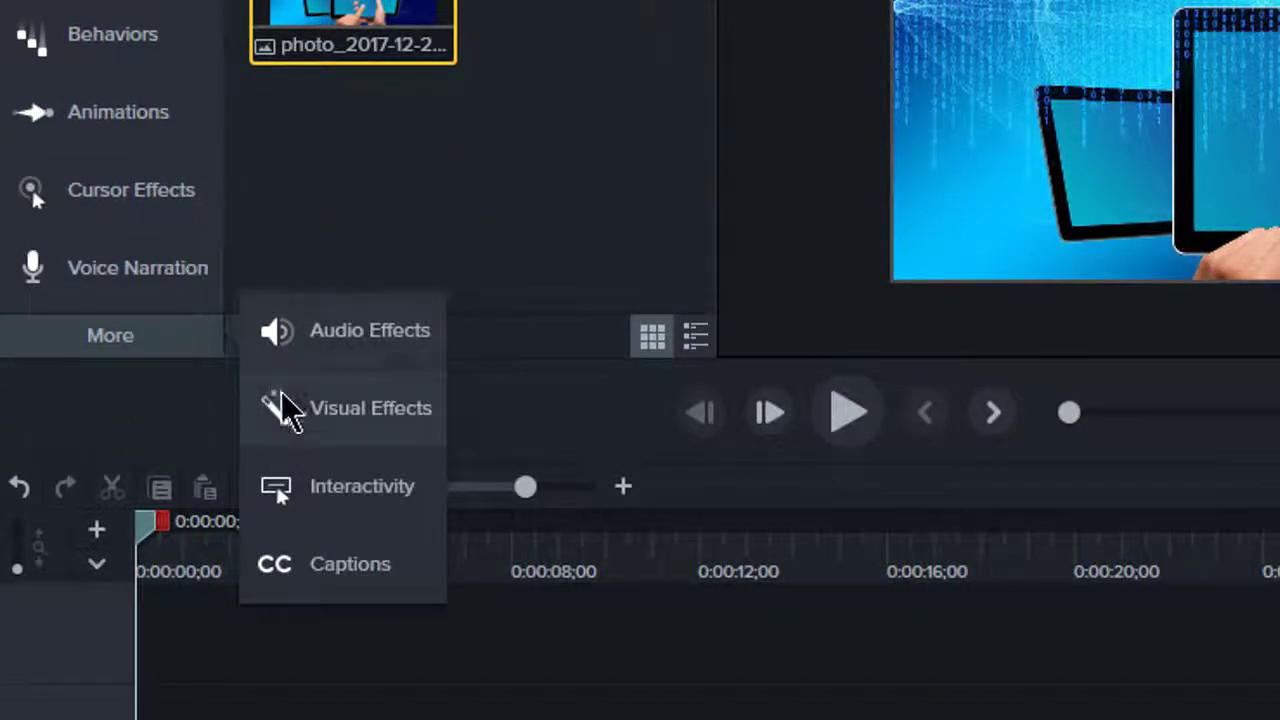
{"action": "left_click", "coordinate": [296, 416]}
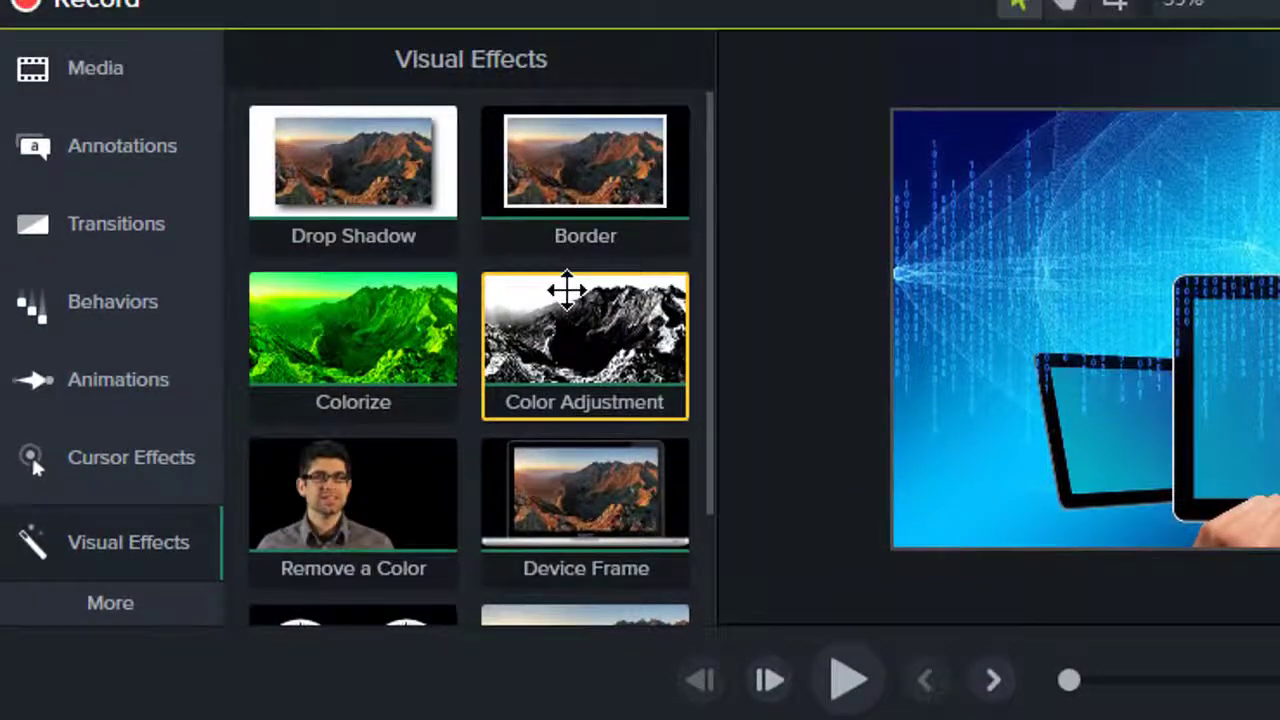
{"action": "scroll", "coordinate": [566, 52], "scroll_direction": "down", "scroll_amount": 2}
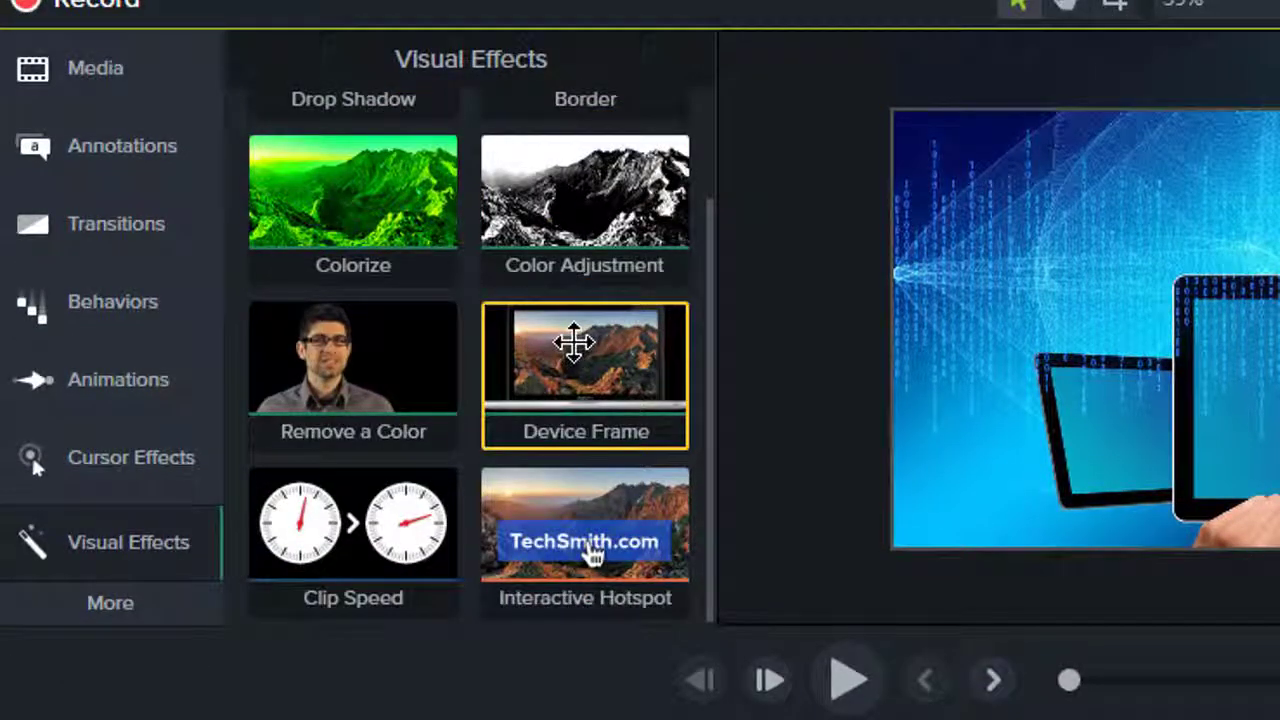
{"action": "left_click_drag", "start_coordinate": [574, 343], "coordinate": [935, 350]}
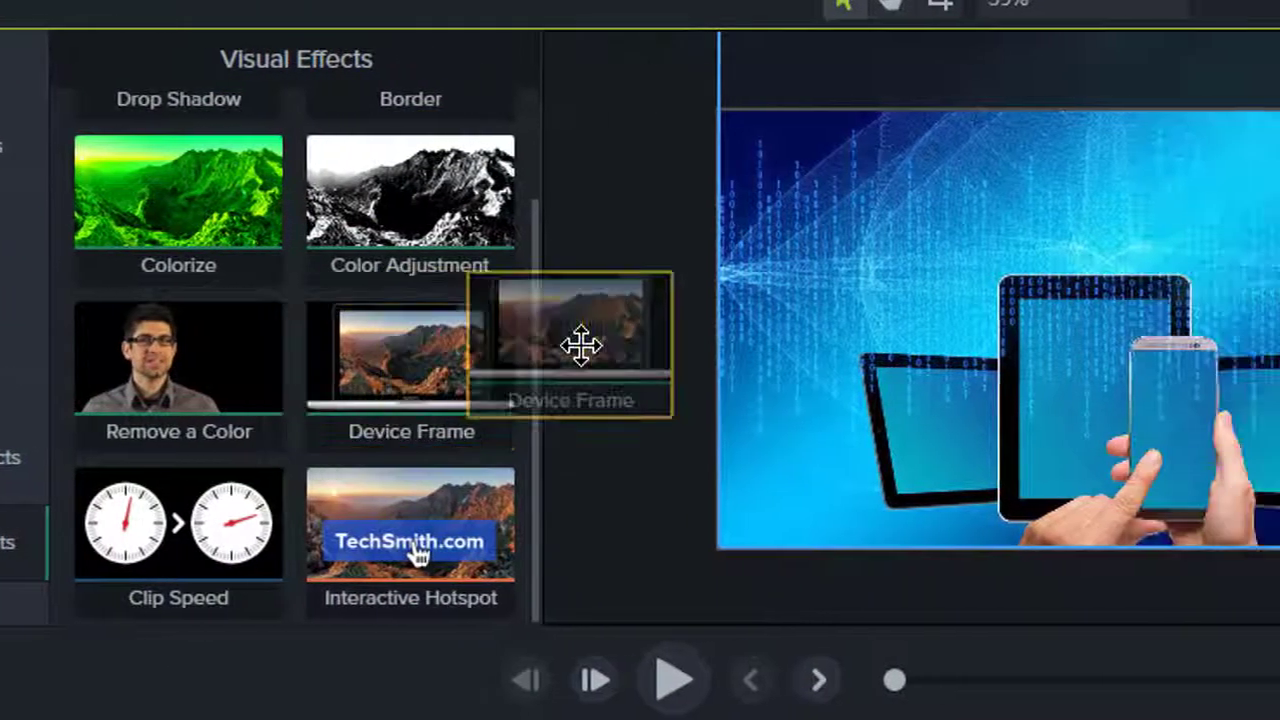
Centre the framed photo on the canvas at Y position 0.0 and enlarge it slightly past the canvas edges
{"action": "left_click_drag", "start_coordinate": [757, 390], "coordinate": [794, 384]}
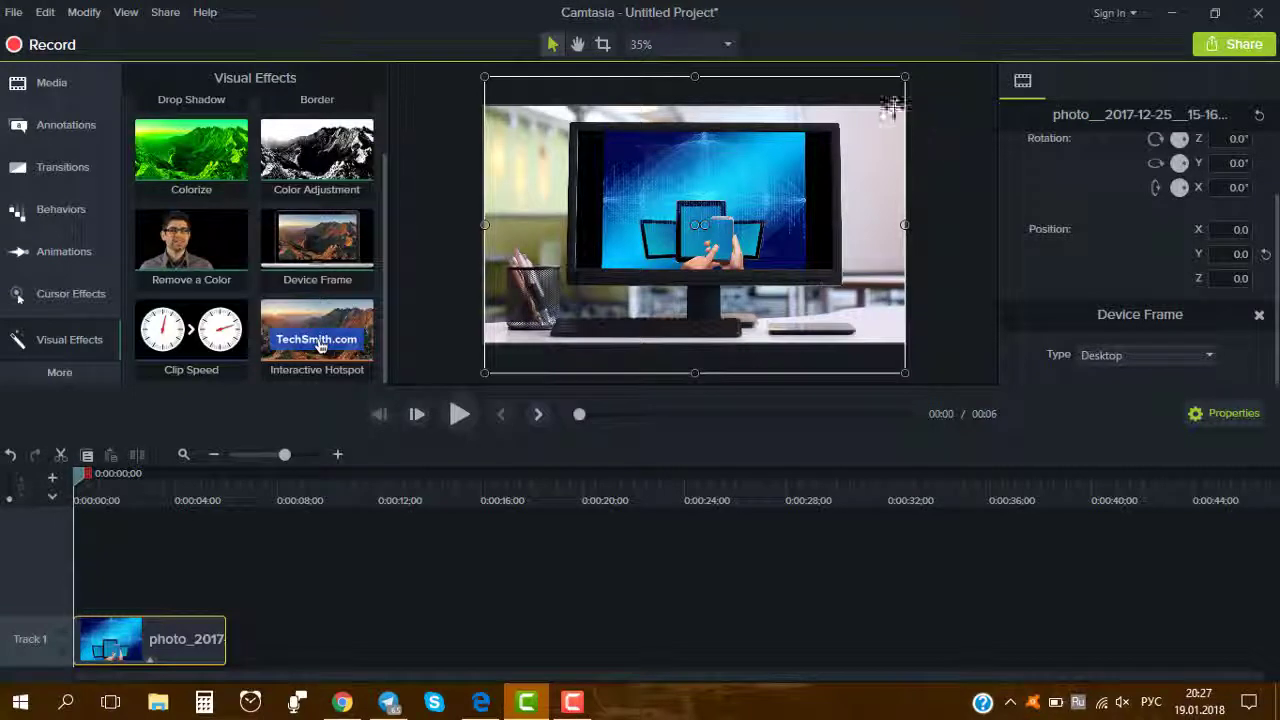
{"action": "left_click_drag", "start_coordinate": [906, 76], "coordinate": [920, 72]}
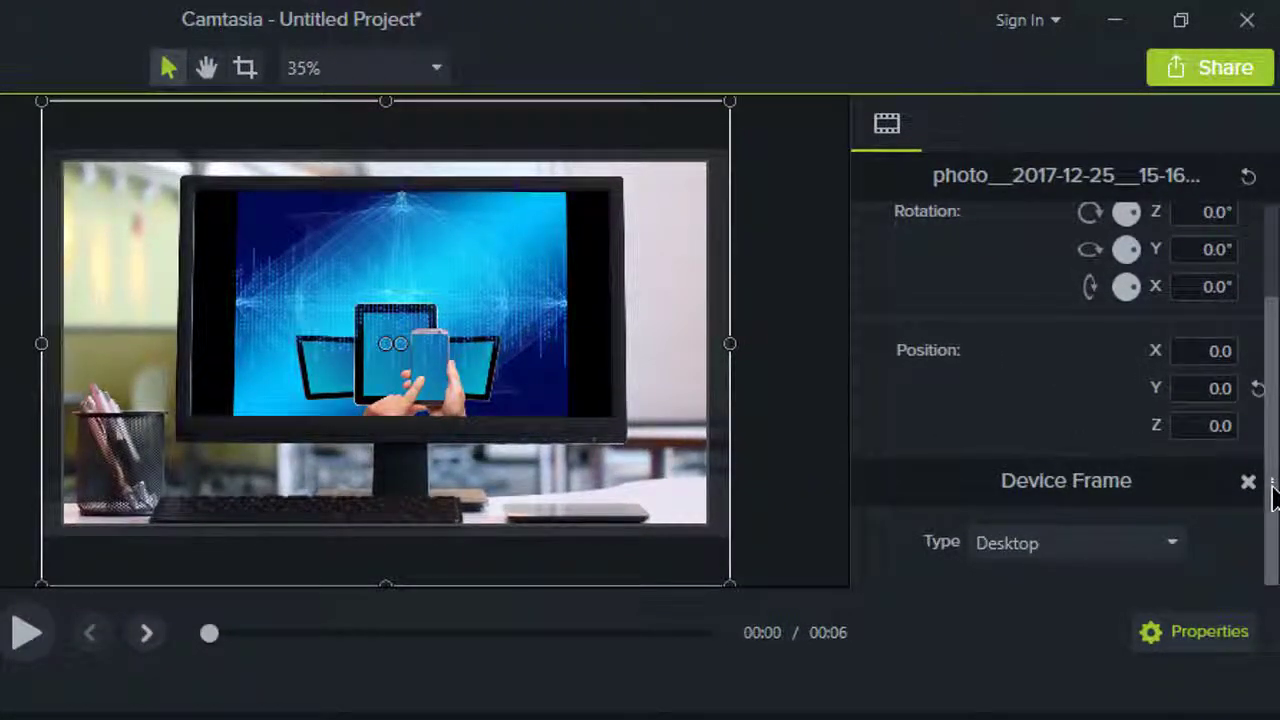
Try the iPhone, MacBook Pro and Google Pixel device frame types on the photo
{"action": "left_click", "coordinate": [1129, 549]}
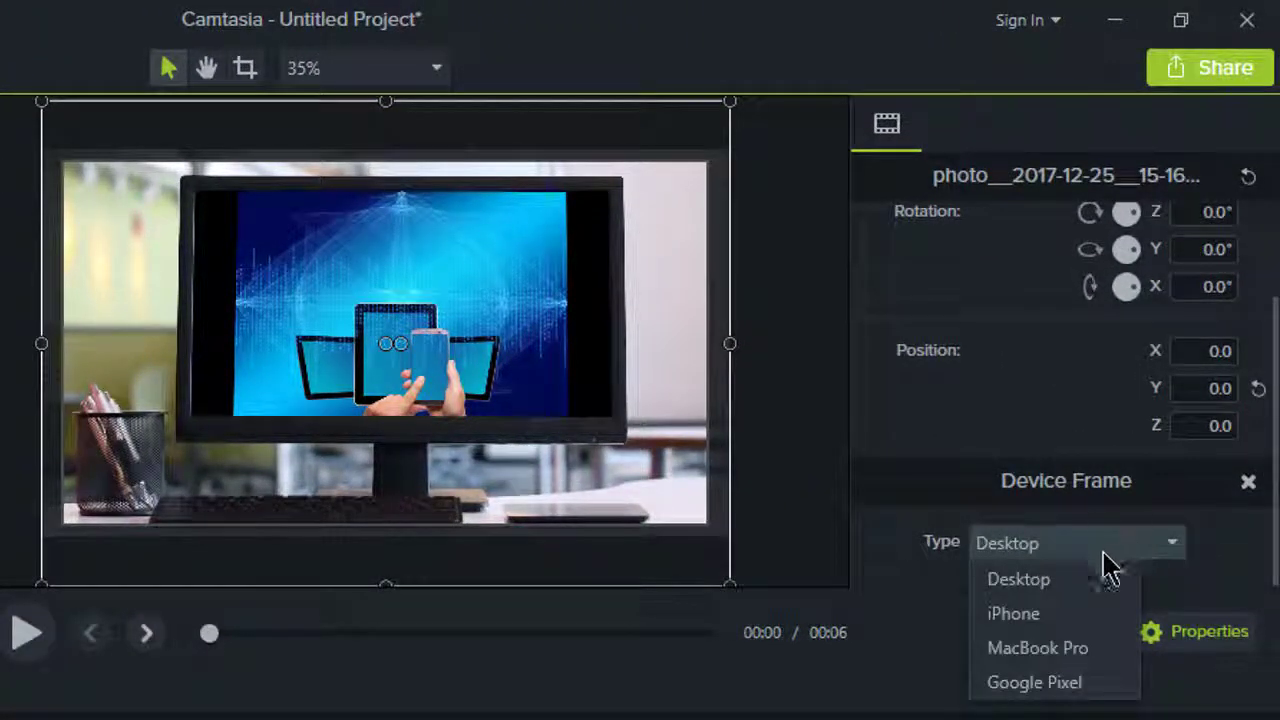
{"action": "left_click", "coordinate": [1076, 618]}
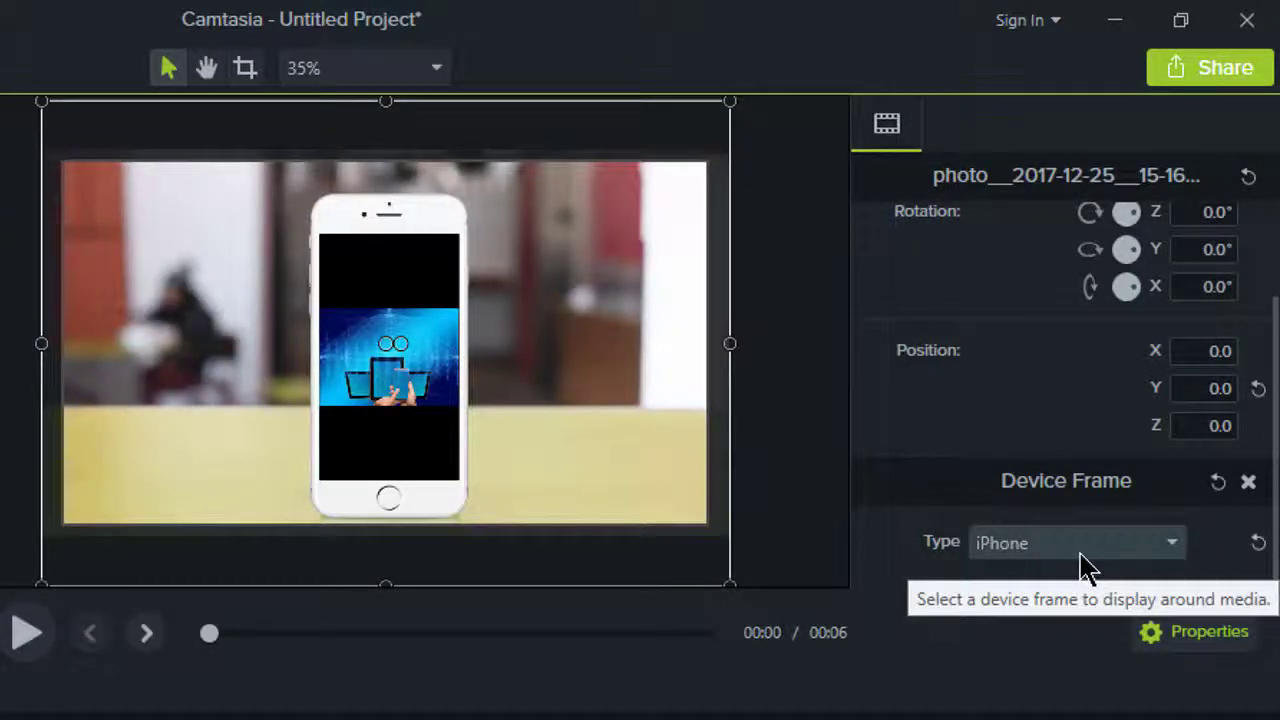
{"action": "left_click", "coordinate": [1080, 553]}
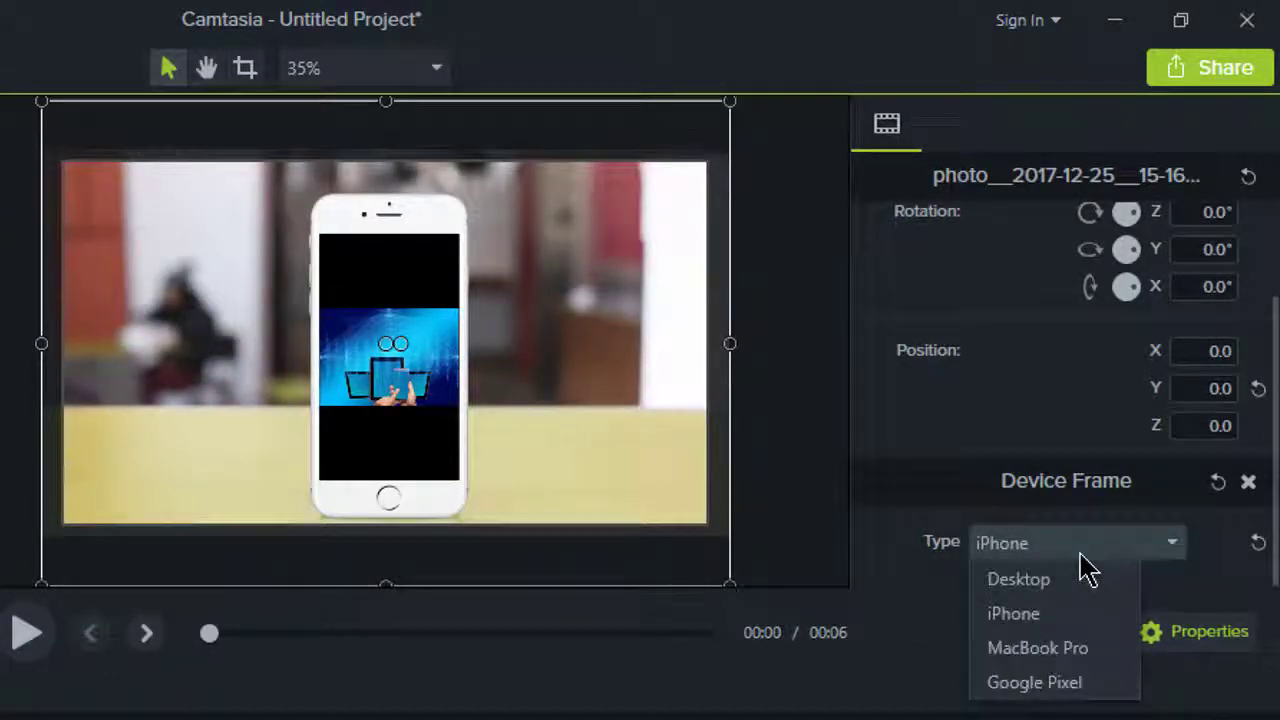
{"action": "left_click", "coordinate": [1078, 648]}
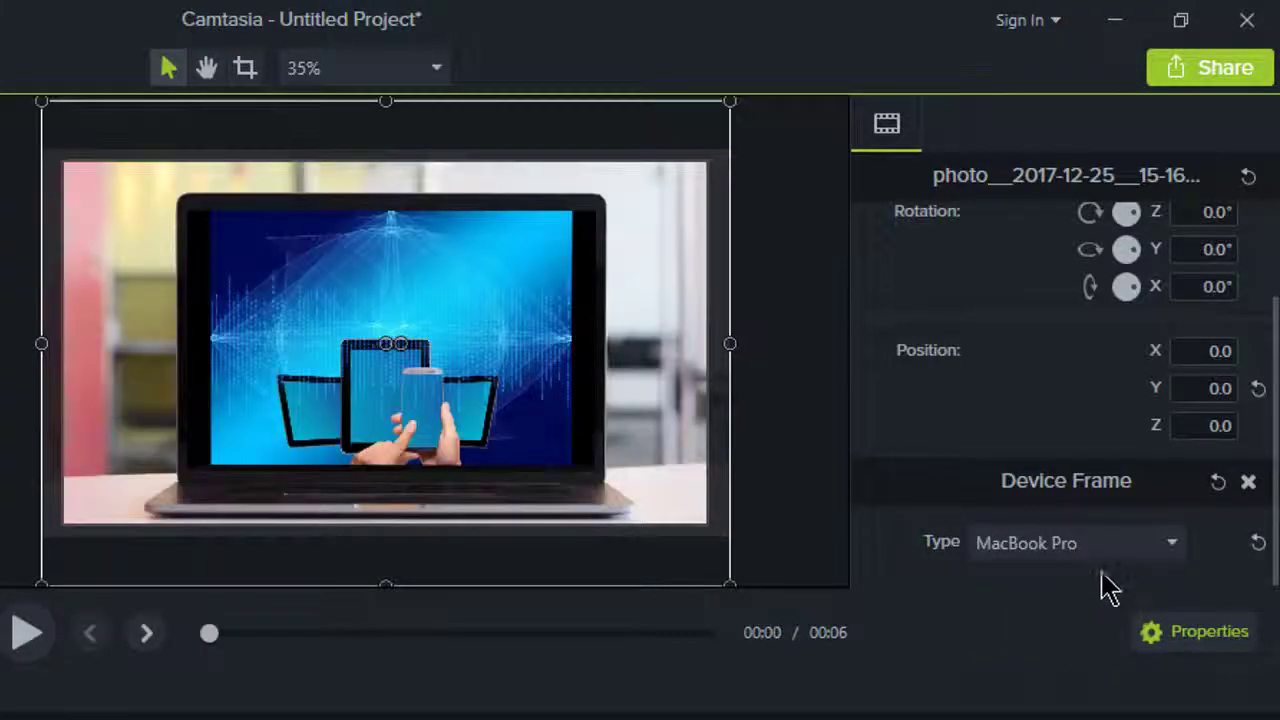
{"action": "left_click", "coordinate": [1117, 565]}
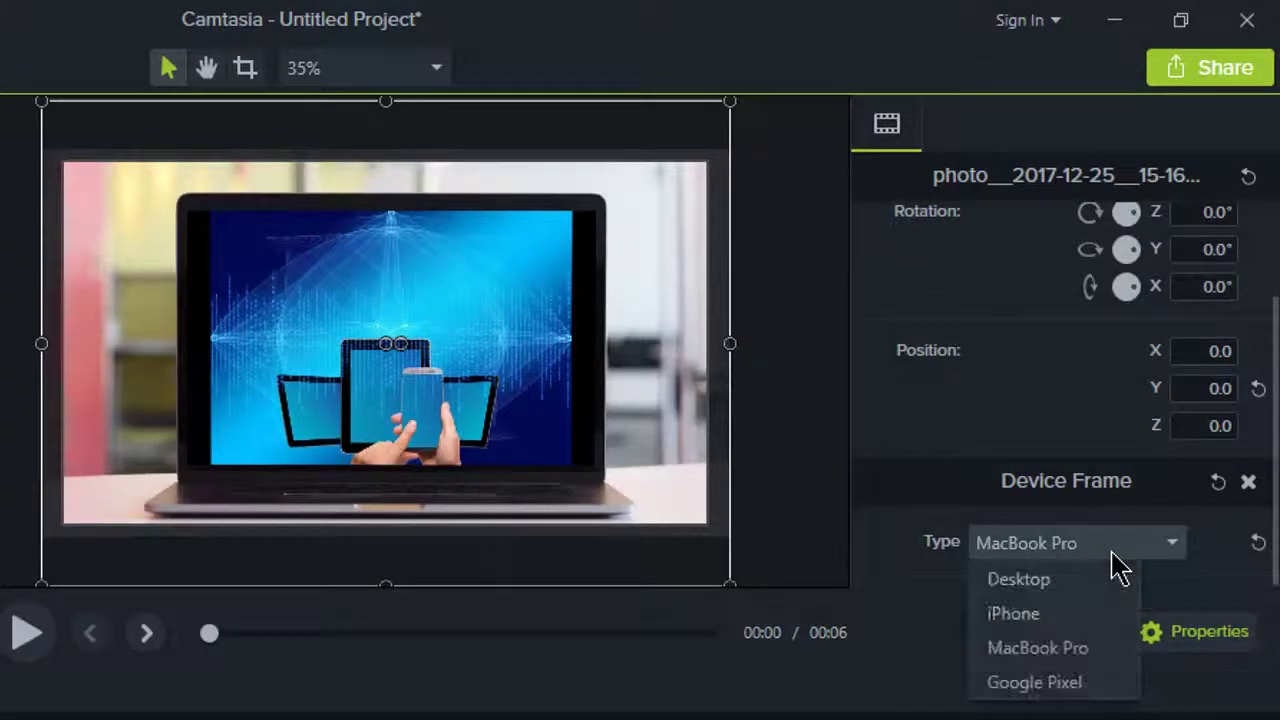
{"action": "left_click", "coordinate": [1087, 690]}
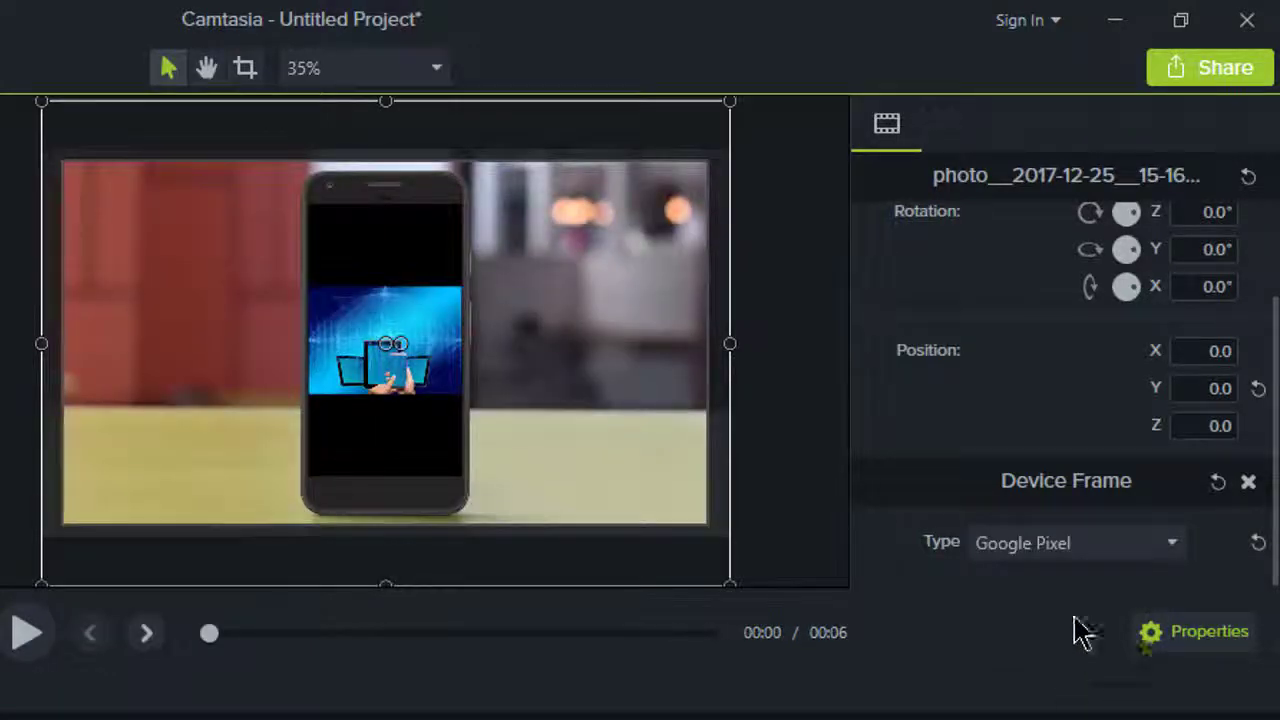
Set the photo's device frame type to MacBook Pro and deselect the photo
{"action": "left_click", "coordinate": [1103, 552]}
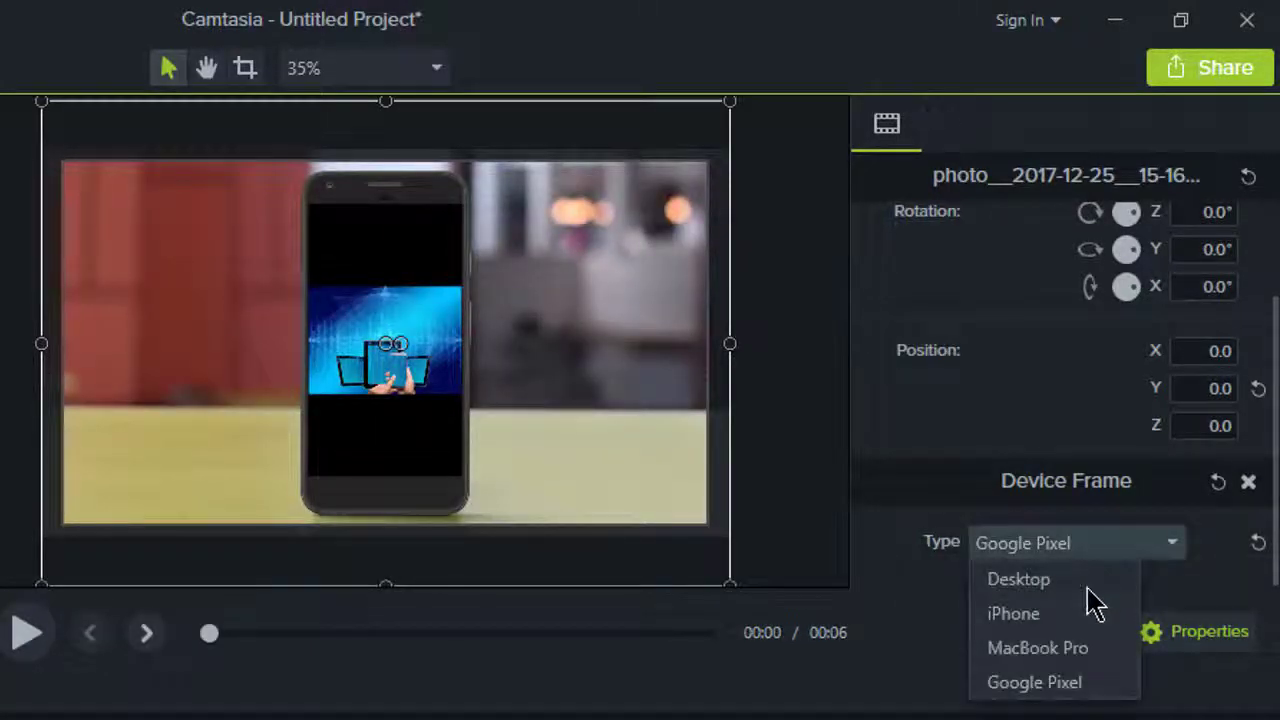
{"action": "left_click", "coordinate": [1095, 652]}
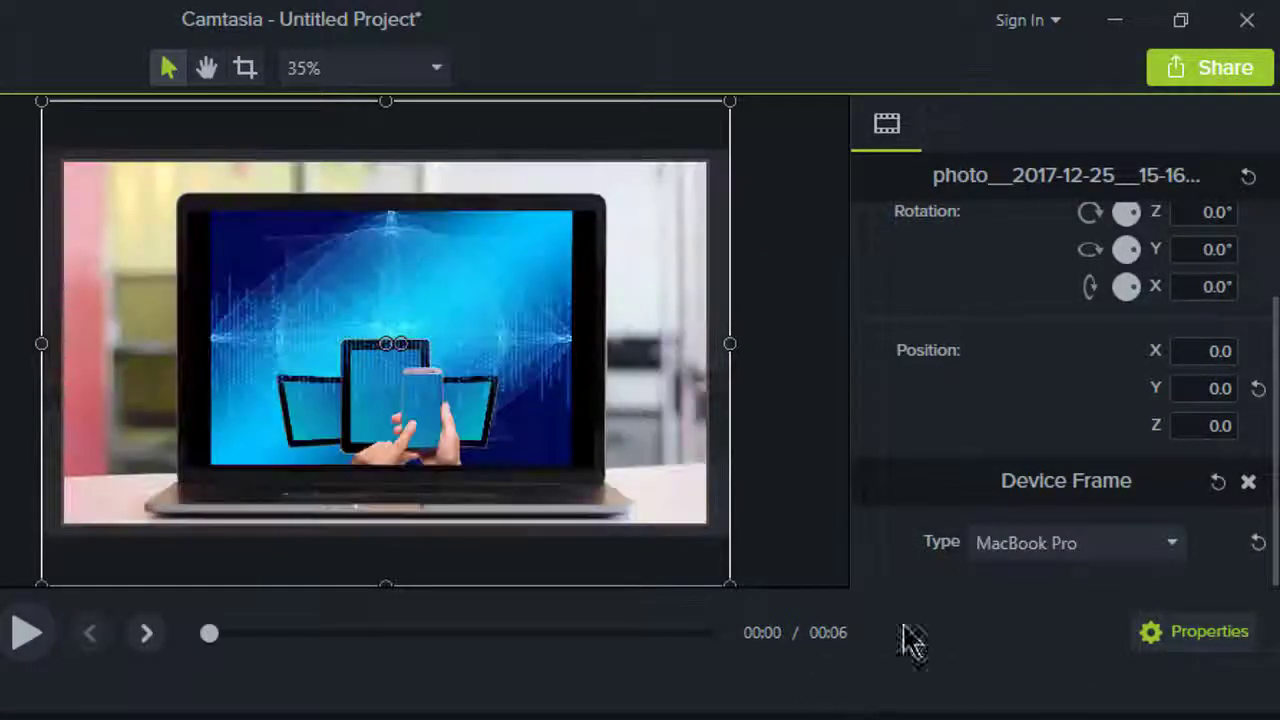
{"action": "left_click", "coordinate": [810, 520]}
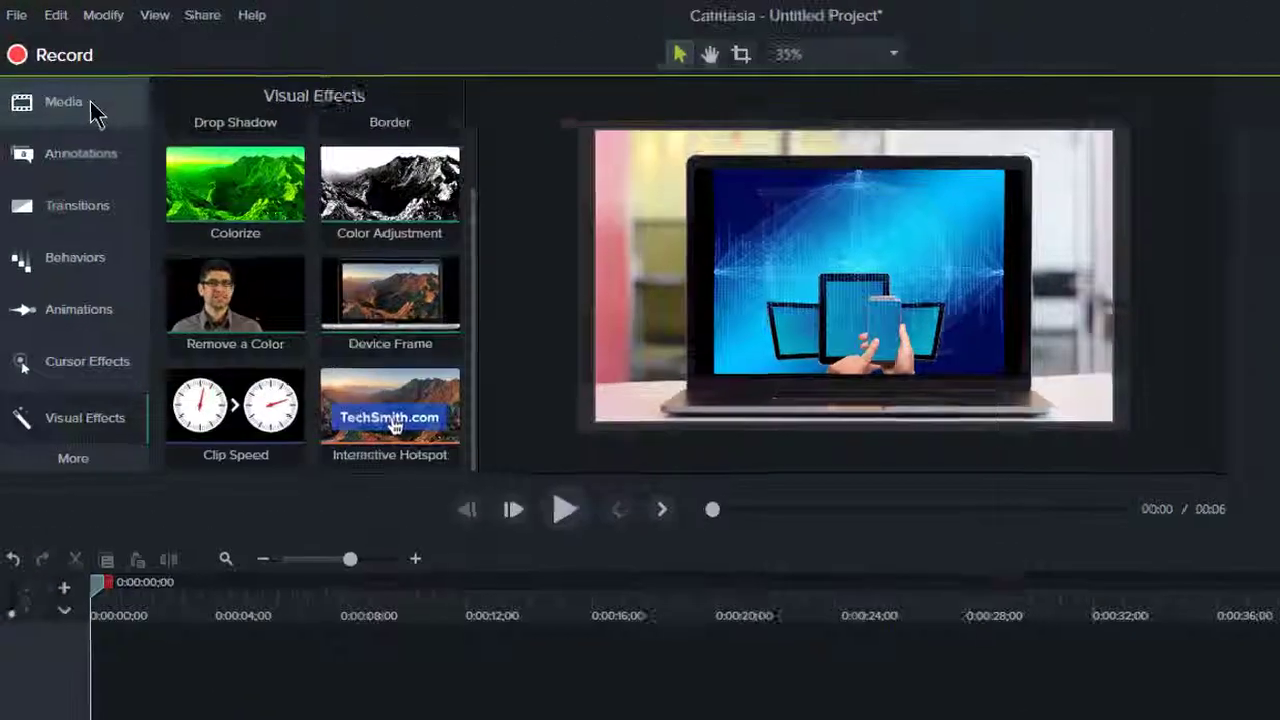
Show the Media Bin again and lower the system volume to 8
{"action": "left_click", "coordinate": [35, 88]}
{"action": "key", "text": "XF86AudioLowerVolume"}
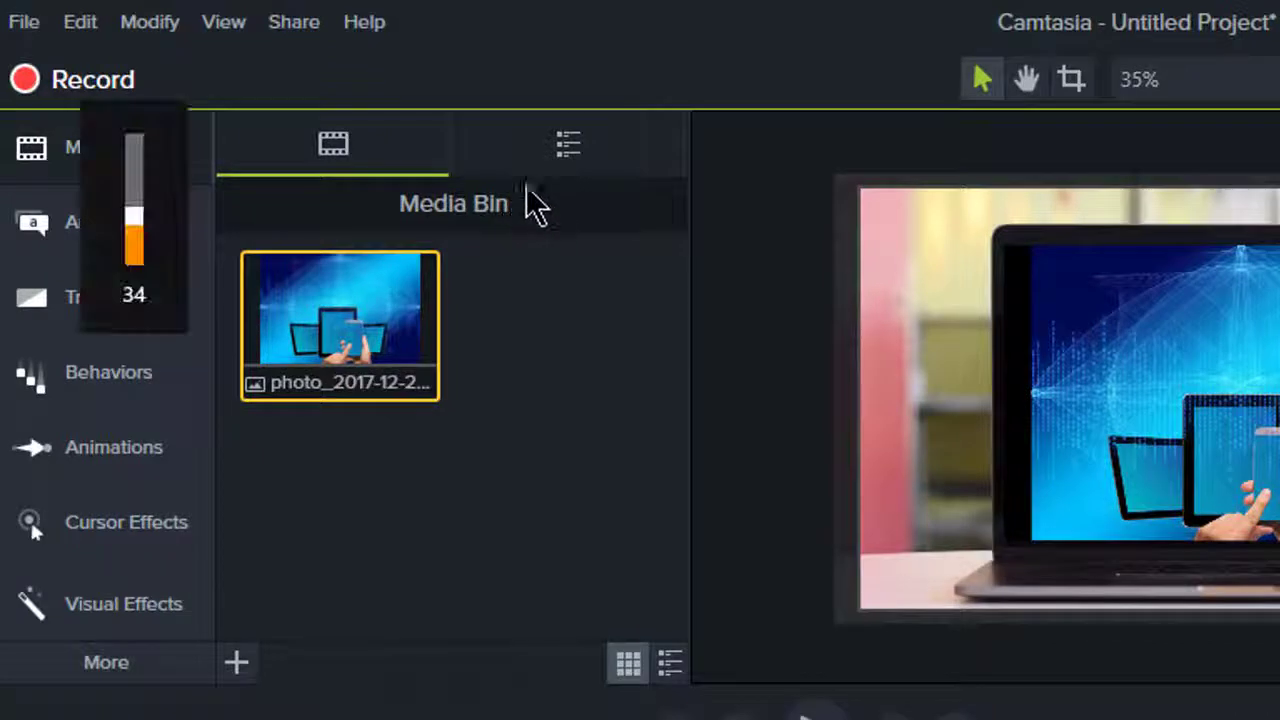
{"action": "key", "text": "XF86AudioLowerVolume"}
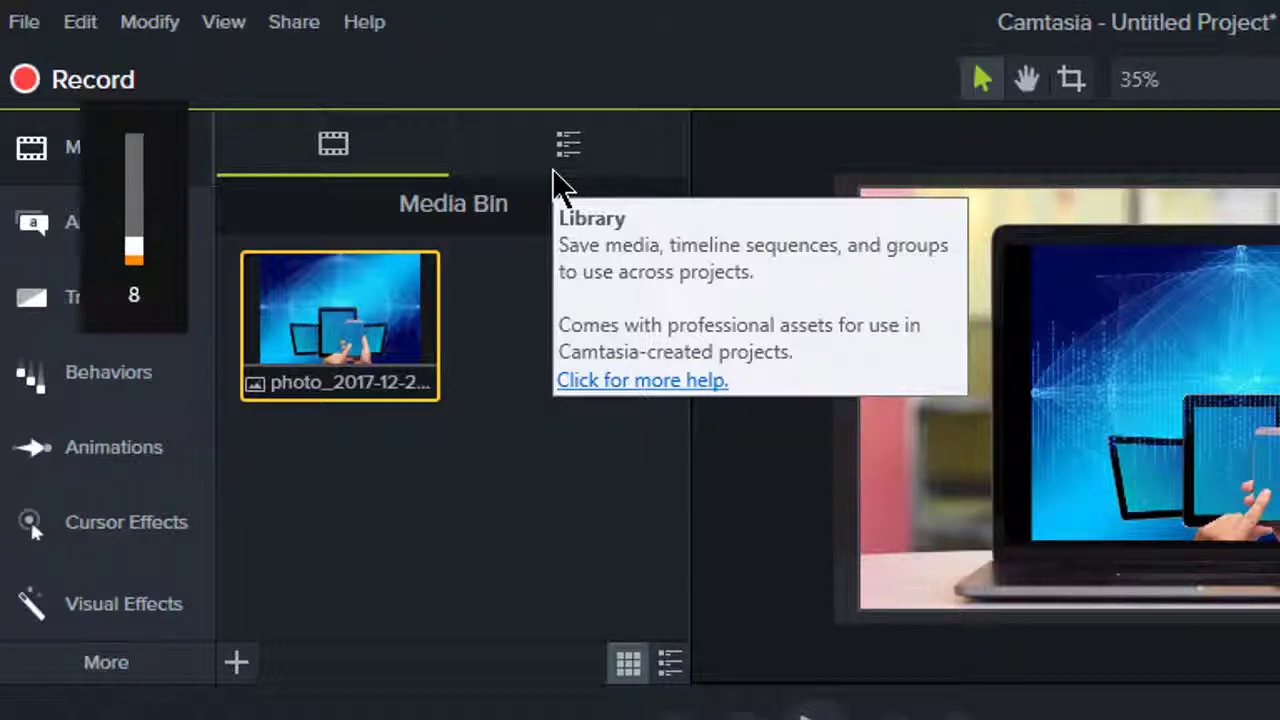
Preview the asimpleway track from the Library's Music Tracks and close its preview
{"action": "left_click", "coordinate": [566, 142]}
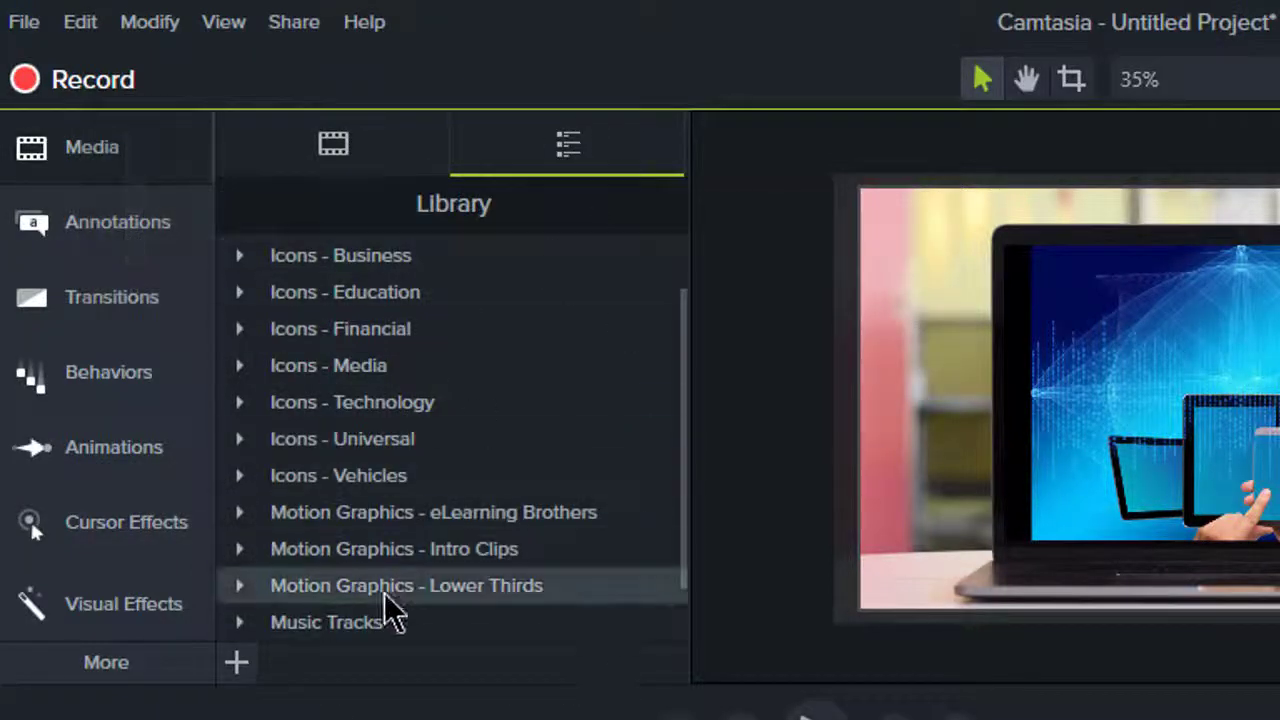
{"action": "left_click", "coordinate": [241, 622]}
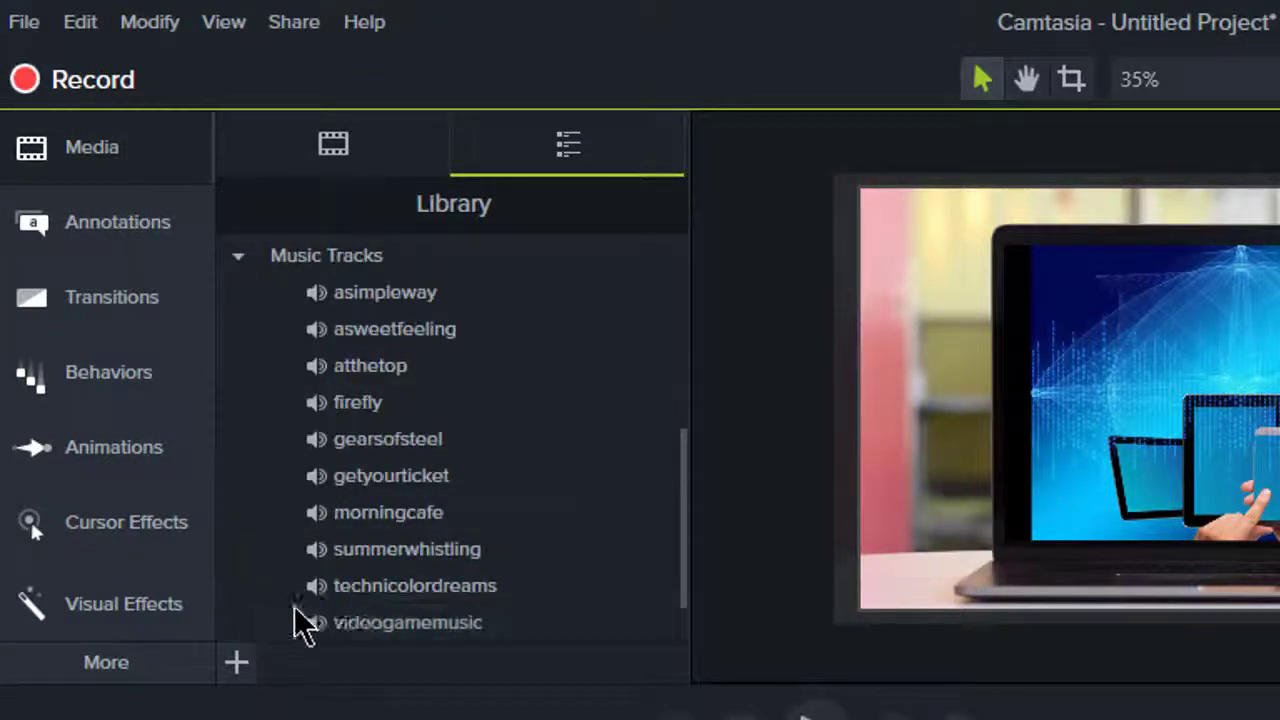
{"action": "right_click", "coordinate": [450, 287]}
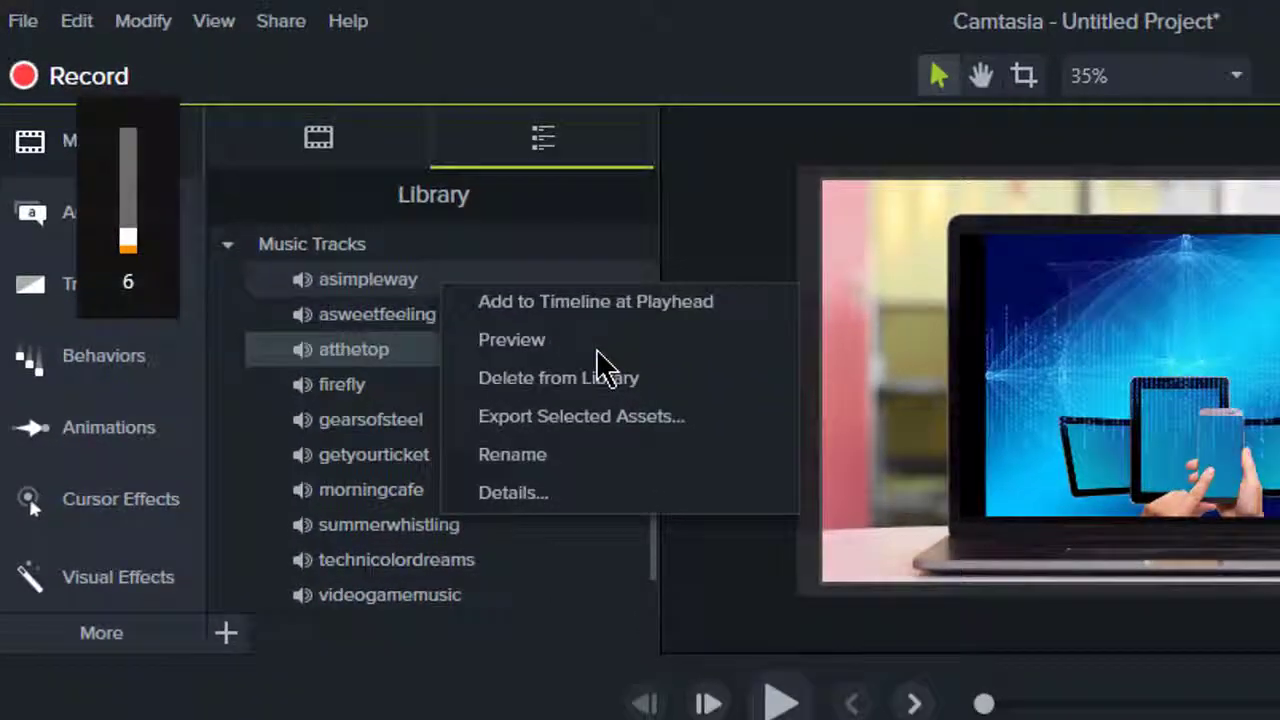
{"action": "left_click", "coordinate": [624, 365]}
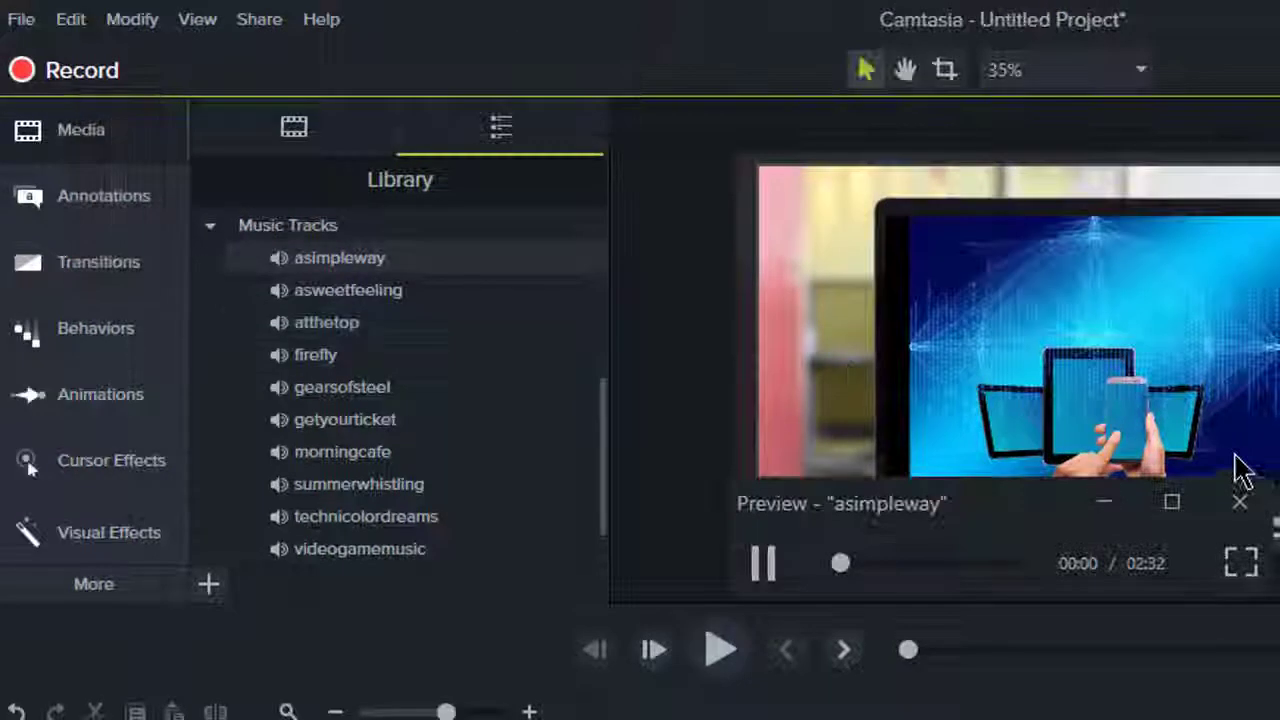
{"action": "left_click", "coordinate": [1240, 501]}
{"action": "right_click", "coordinate": [434, 330]}
{"action": "key", "text": "Escape"}
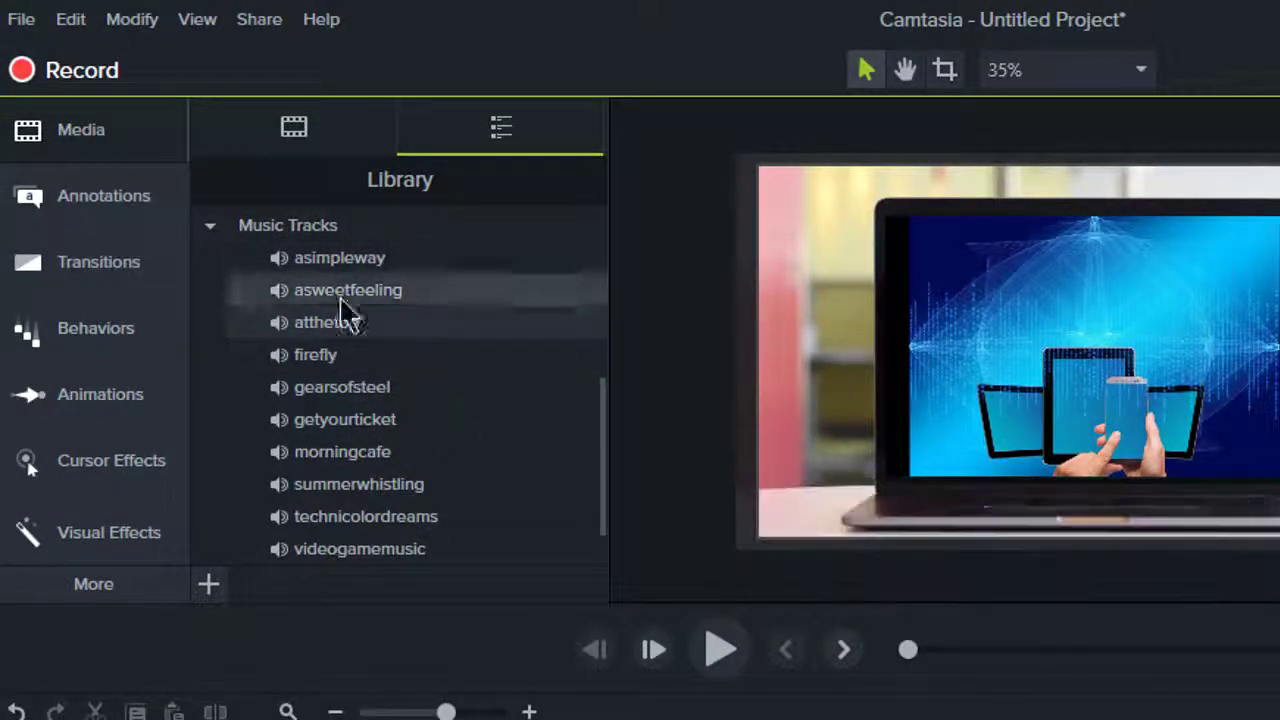
Preview the morningcafe music track and close its preview
{"action": "double_click", "coordinate": [345, 419]}
{"action": "key", "text": "Down"}
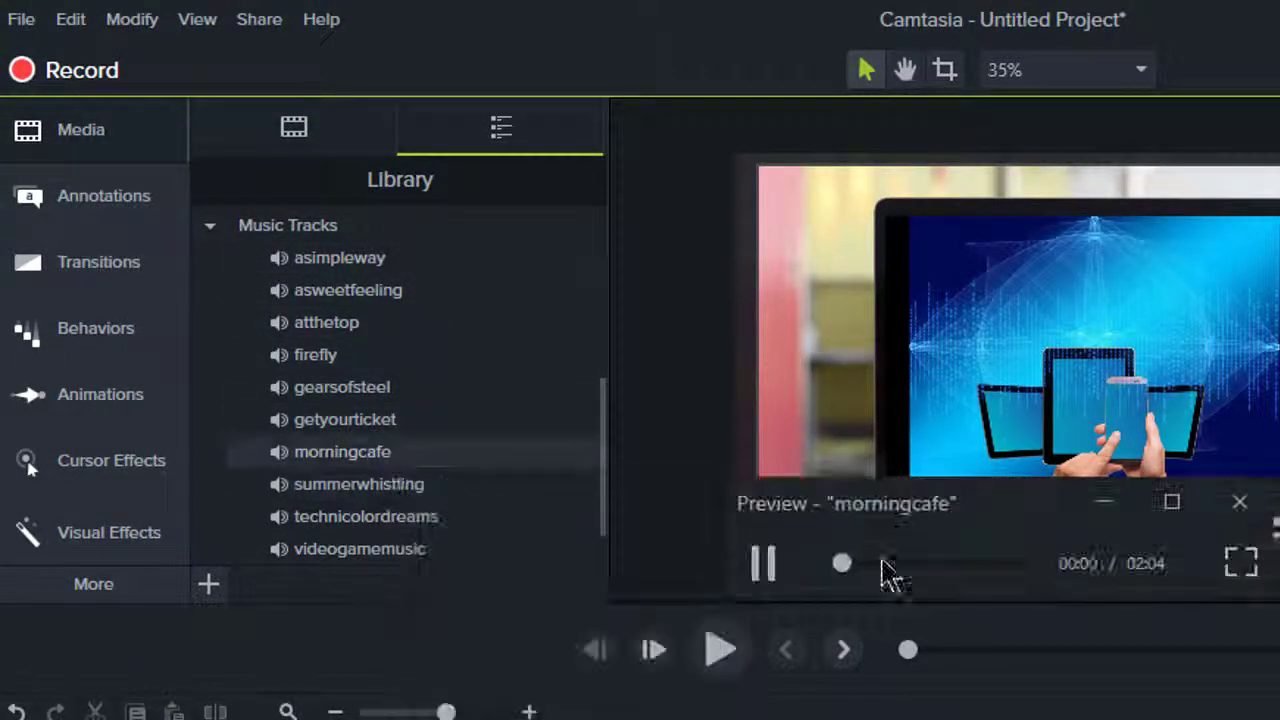
{"action": "left_click", "coordinate": [1240, 502]}
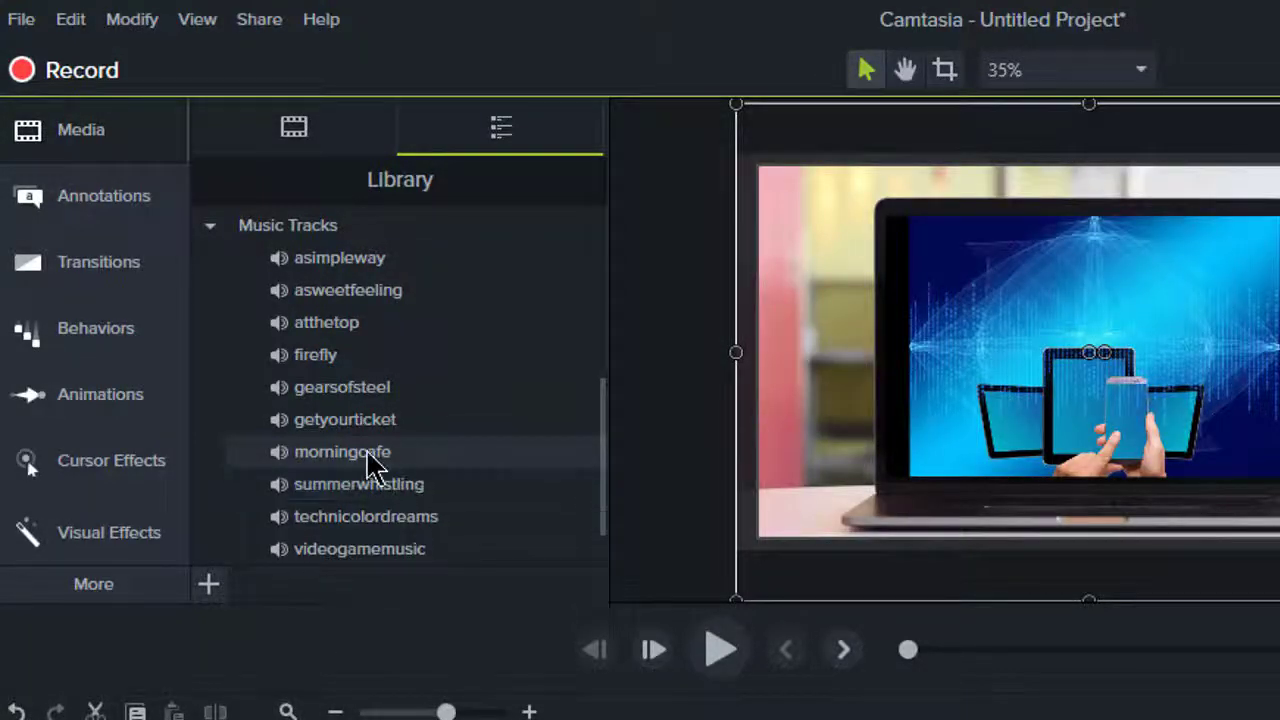
Place the morningcafe music on Track 1 at the start of the timeline and play it to about nine seconds
{"action": "left_click_drag", "start_coordinate": [370, 465], "coordinate": [100, 590]}
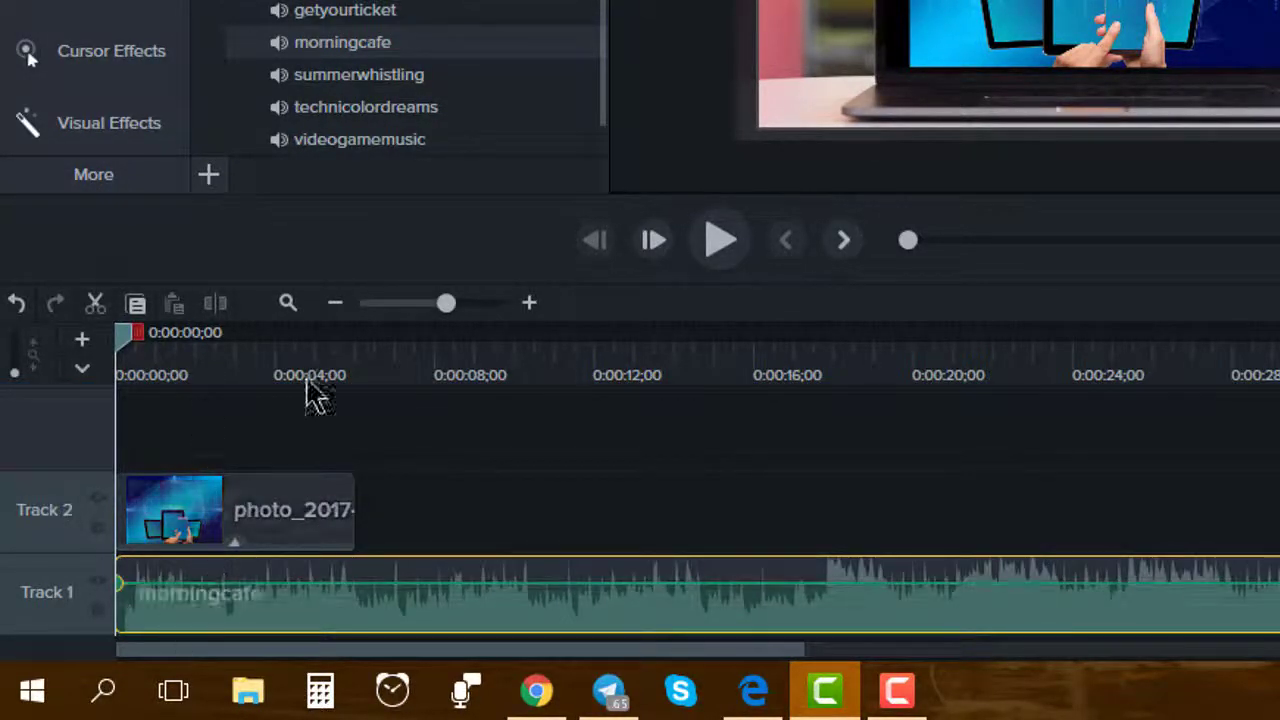
{"action": "left_click", "coordinate": [710, 248]}
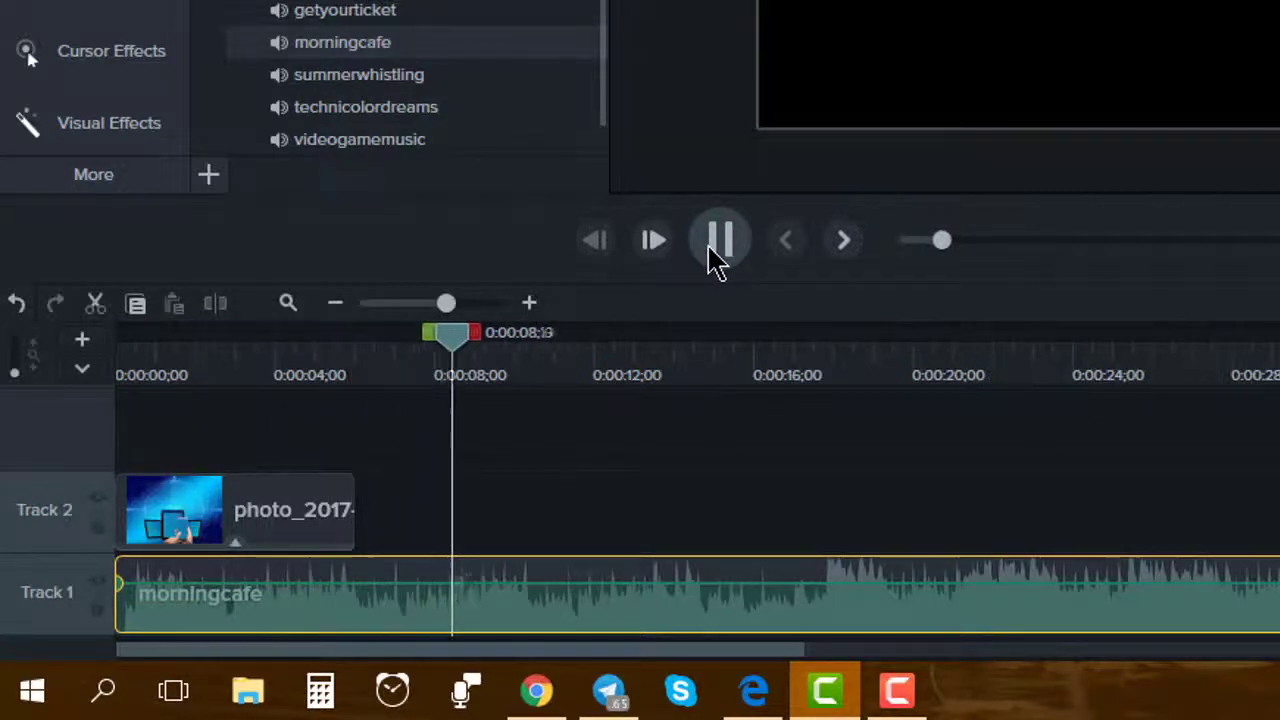
{"action": "left_click", "coordinate": [716, 250]}
Trim the music at 0:00:08;29 by deleting the remainder, and extend the photo clip to the same end
{"action": "left_click", "coordinate": [215, 303]}
{"action": "left_click", "coordinate": [535, 565]}
{"action": "key", "text": "Delete"}
{"action": "left_click_drag", "start_coordinate": [354, 510], "coordinate": [486, 506]}
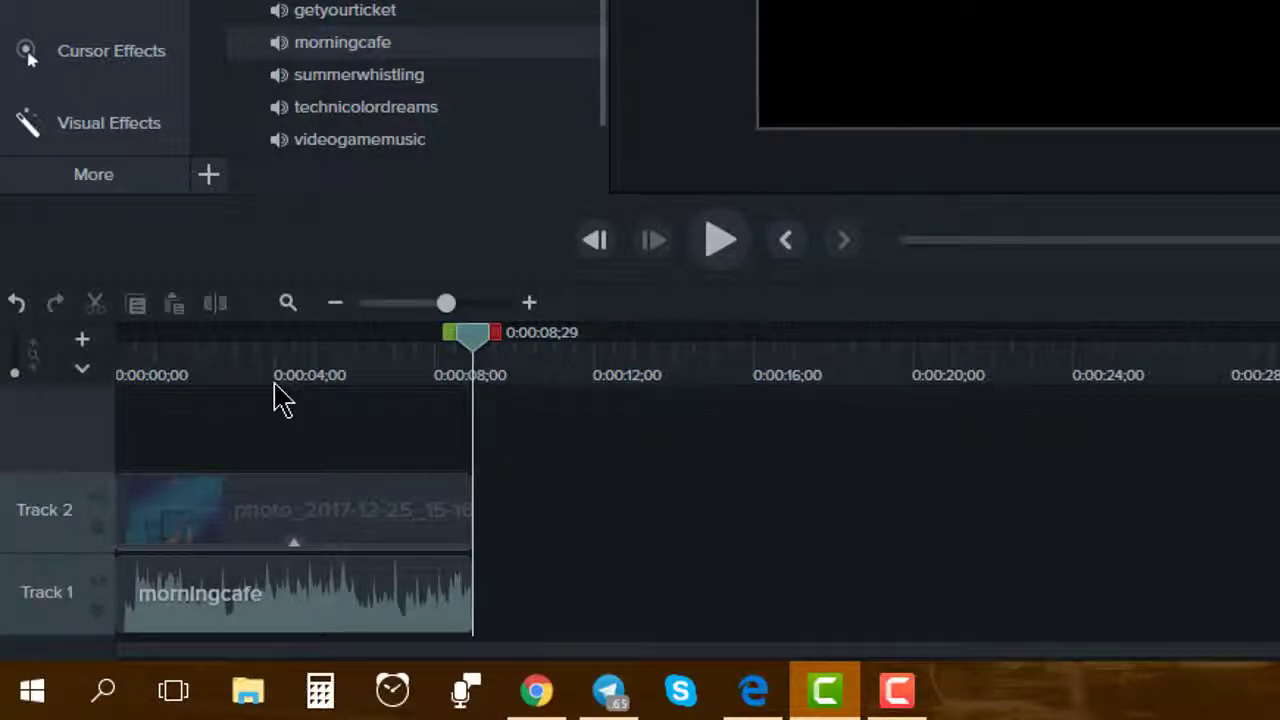
{"action": "left_click_drag", "start_coordinate": [283, 400], "coordinate": [274, 380]}
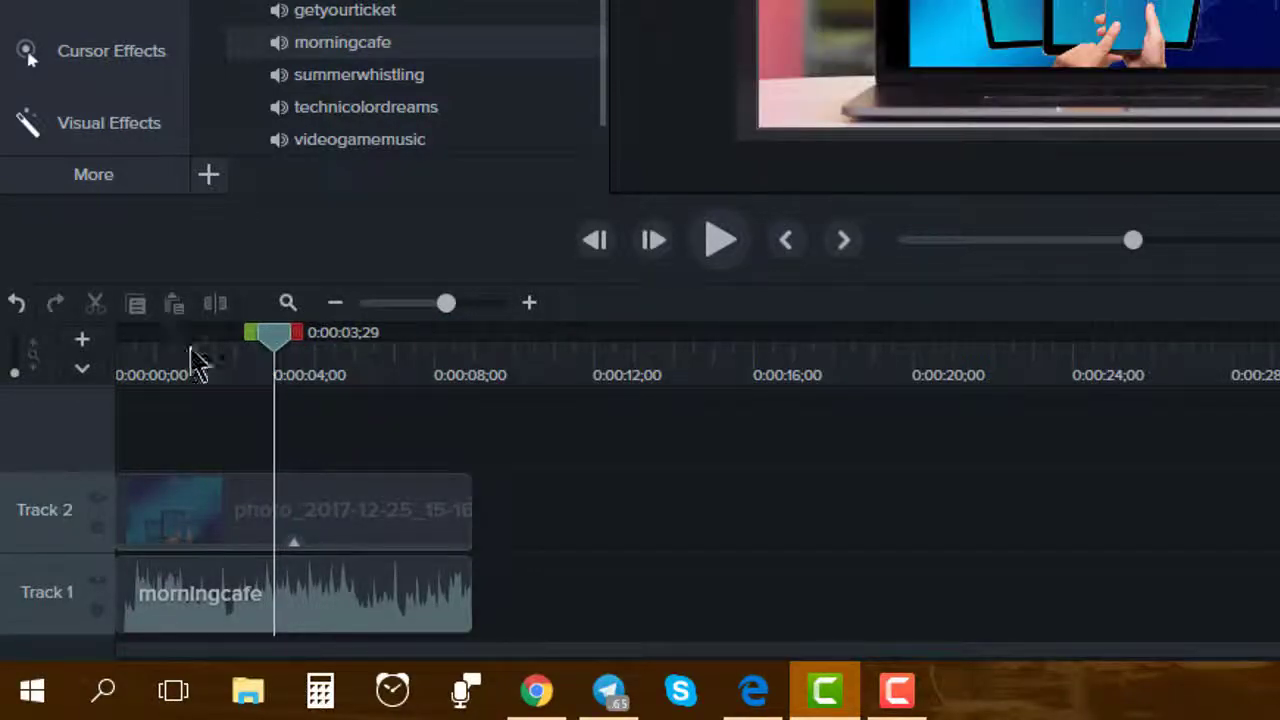
{"action": "left_click_drag", "start_coordinate": [197, 364], "coordinate": [114, 380]}
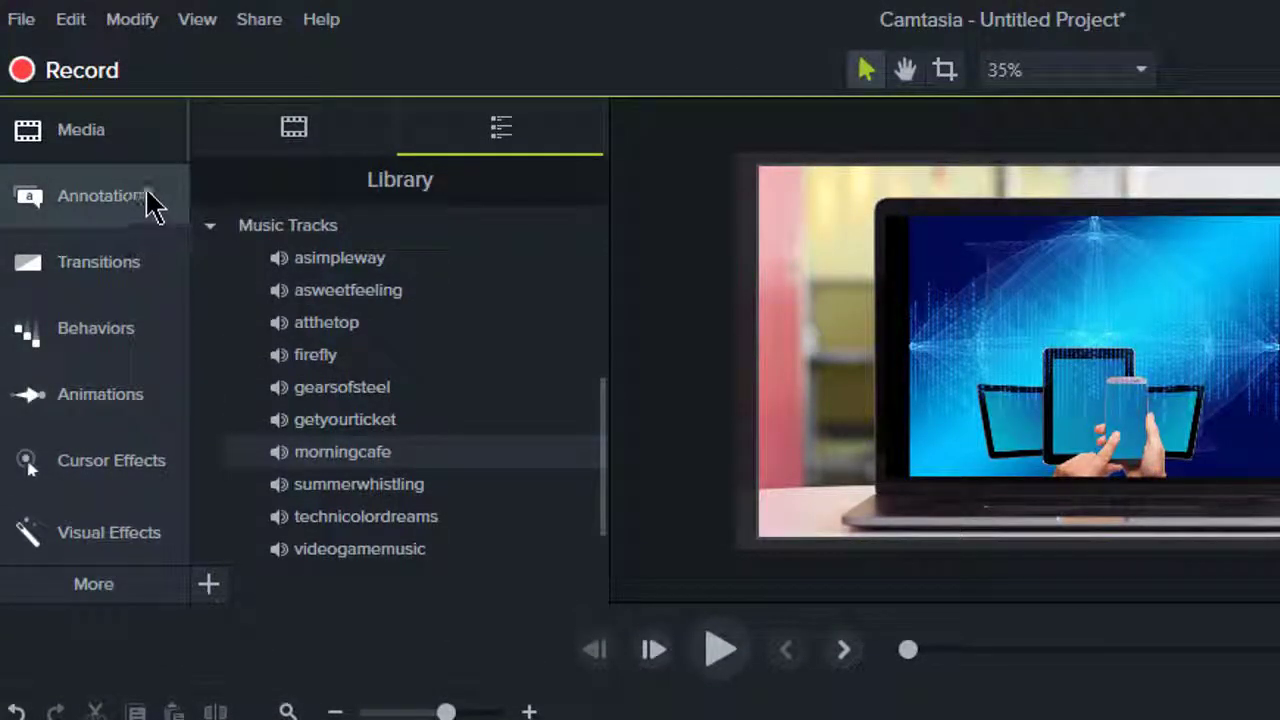
Add a plain ABC text callout on Track 3 at 0:00:00;20 and extend it to the end of the photo clip
{"action": "left_click", "coordinate": [282, 158]}
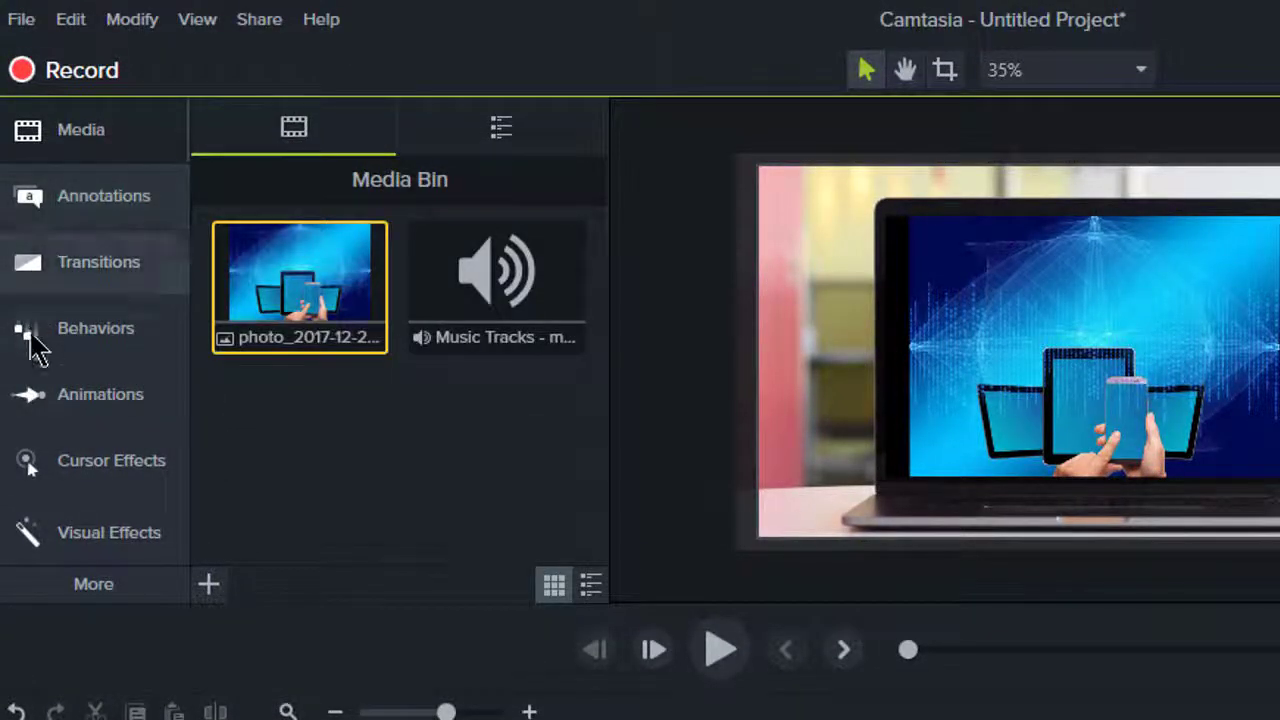
{"action": "left_click", "coordinate": [110, 226]}
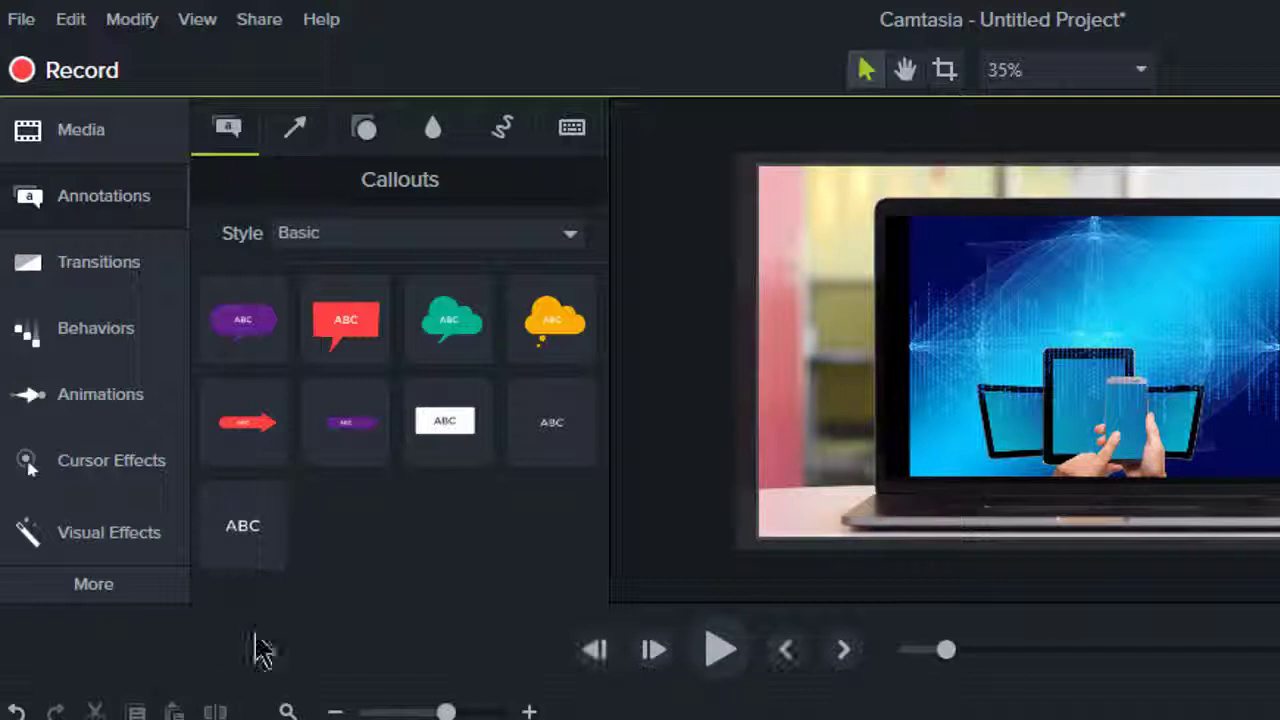
{"action": "left_click_drag", "start_coordinate": [244, 525], "coordinate": [156, 442]}
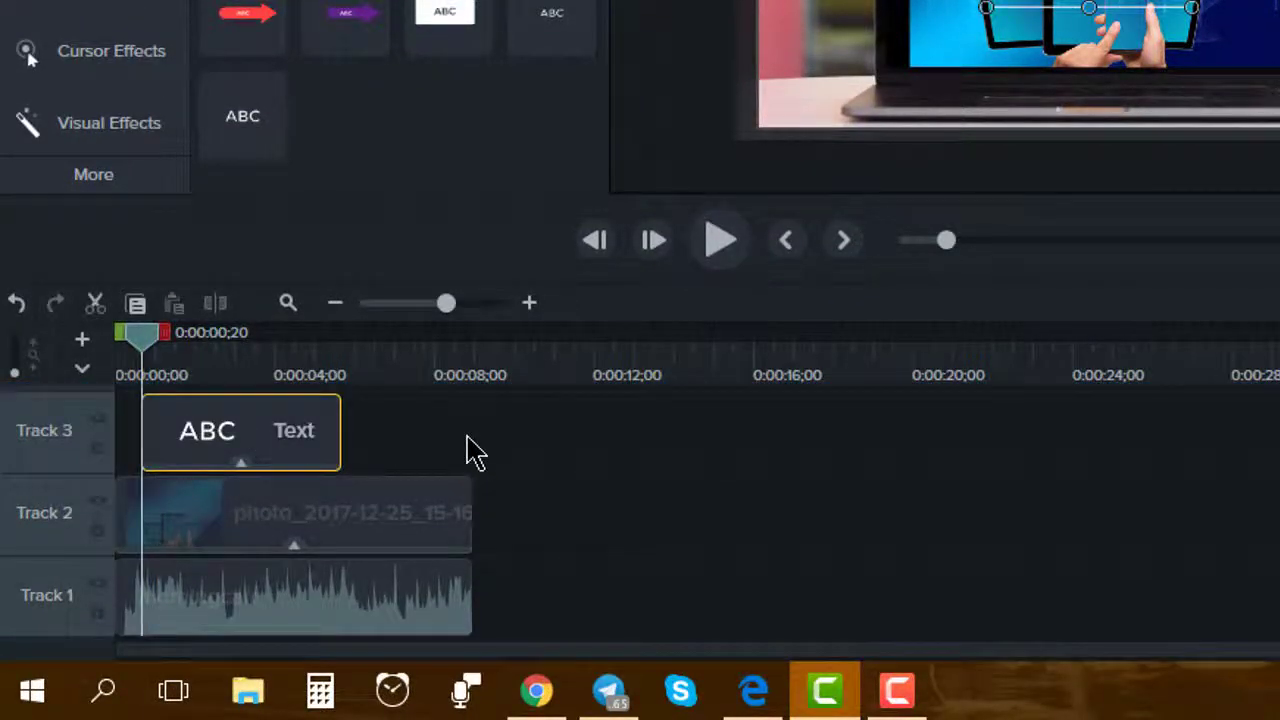
{"action": "scroll", "coordinate": [698, 460], "scroll_direction": "up", "scroll_amount": 2}
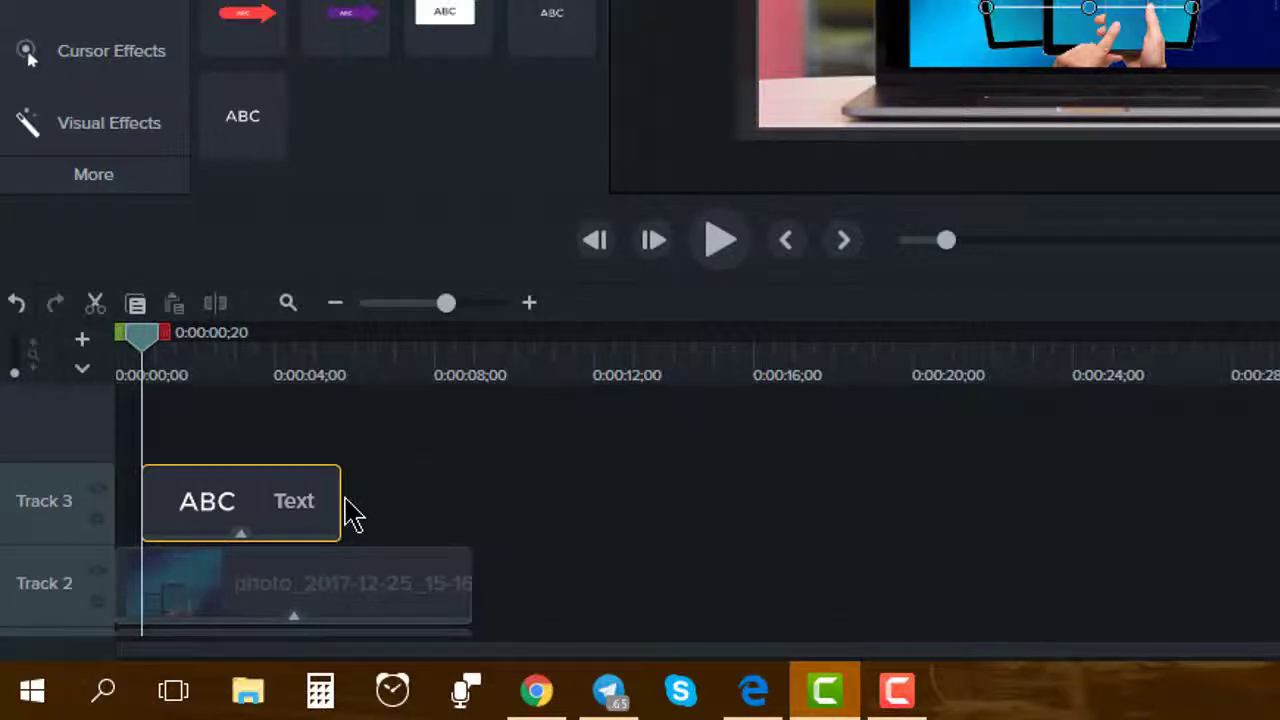
{"action": "left_click_drag", "start_coordinate": [340, 500], "coordinate": [474, 500]}
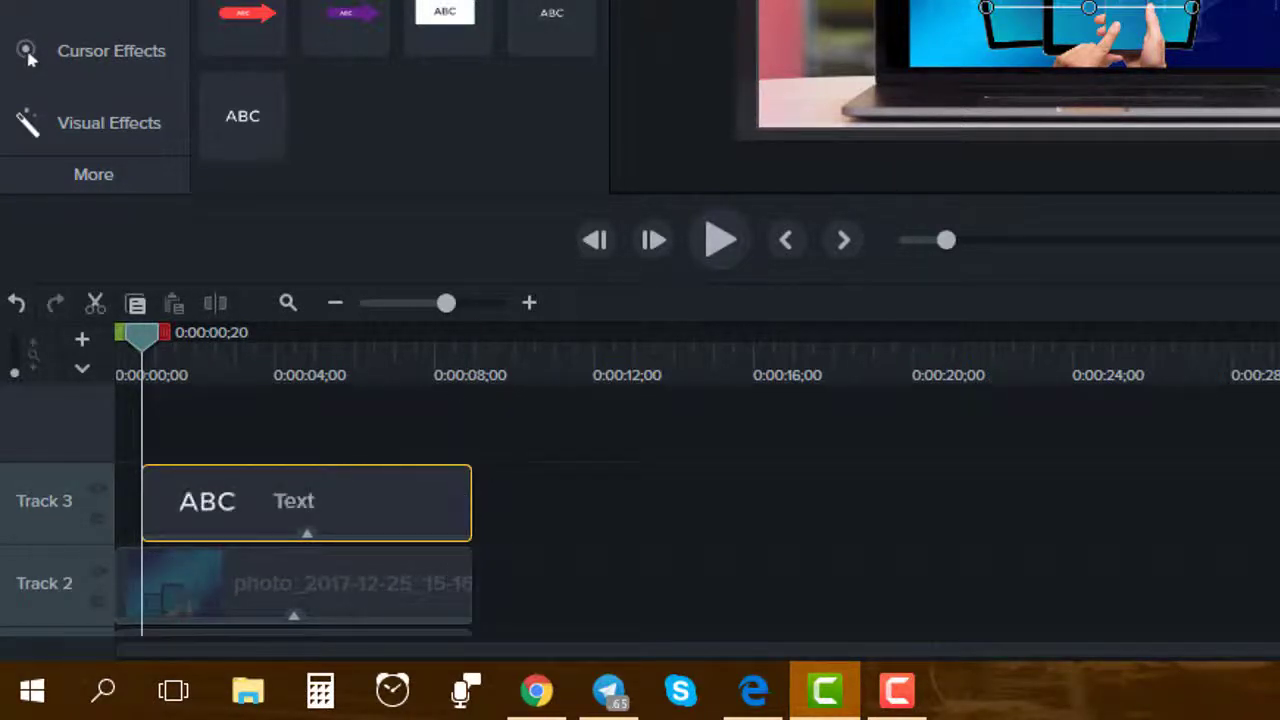
Add a second ABC text callout on Track 4, matching the first one's start and end, and play back to five seconds
{"action": "left_click_drag", "start_coordinate": [558, 25], "coordinate": [145, 437]}
{"action": "left_click_drag", "start_coordinate": [342, 421], "coordinate": [470, 423]}
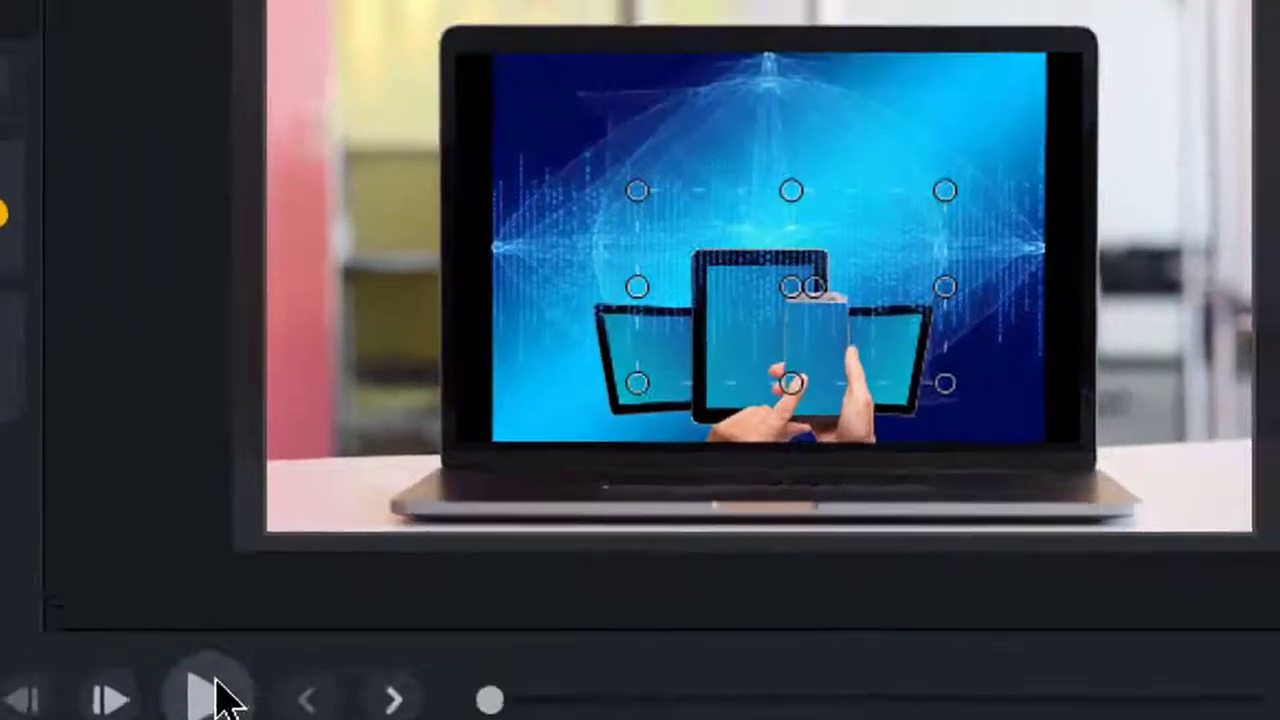
{"action": "left_click", "coordinate": [207, 697]}
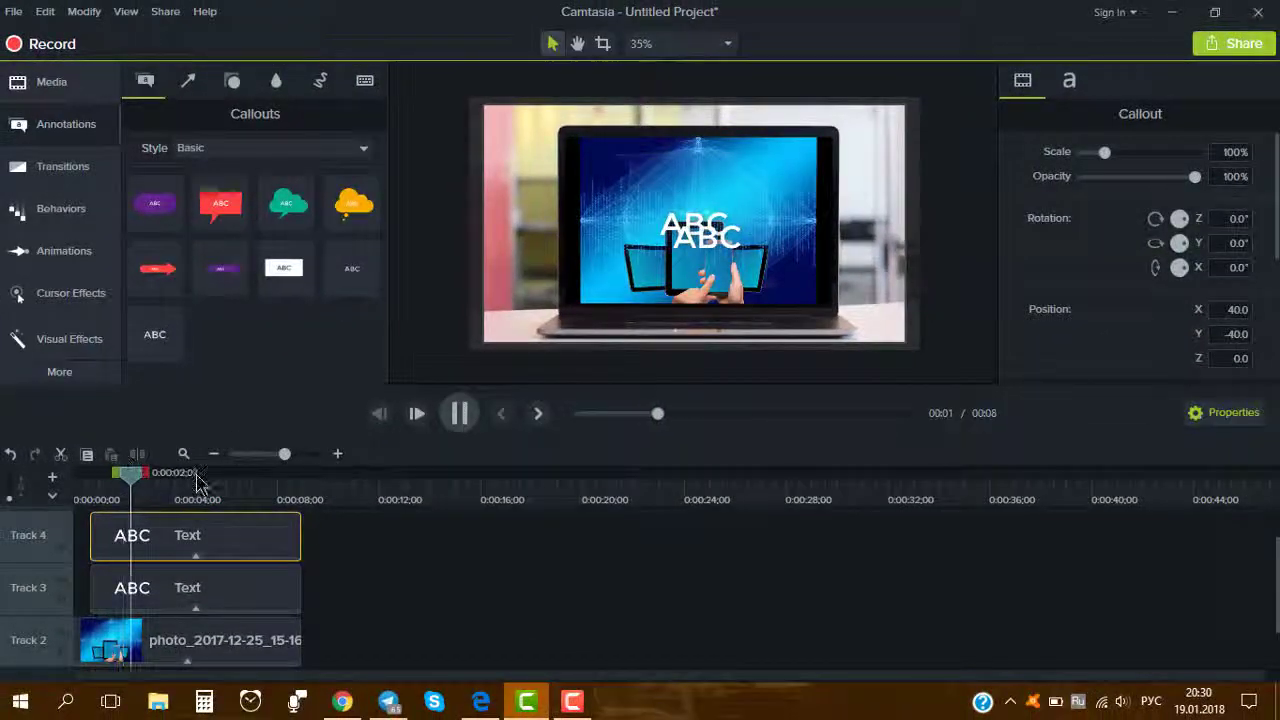
{"action": "left_click", "coordinate": [460, 416]}
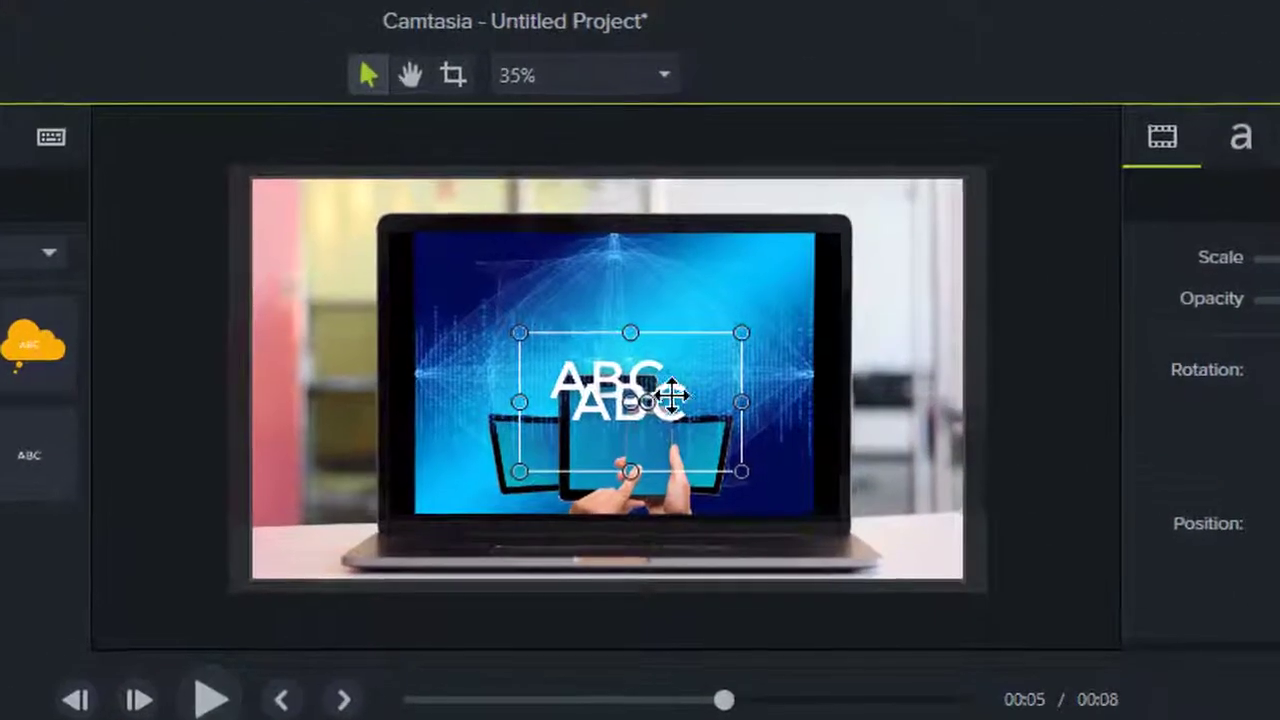
Move the second ABC callout up beside the first on the canvas and replace its text with T
{"action": "left_click_drag", "start_coordinate": [671, 396], "coordinate": [818, 348]}
{"action": "double_click", "coordinate": [818, 348]}
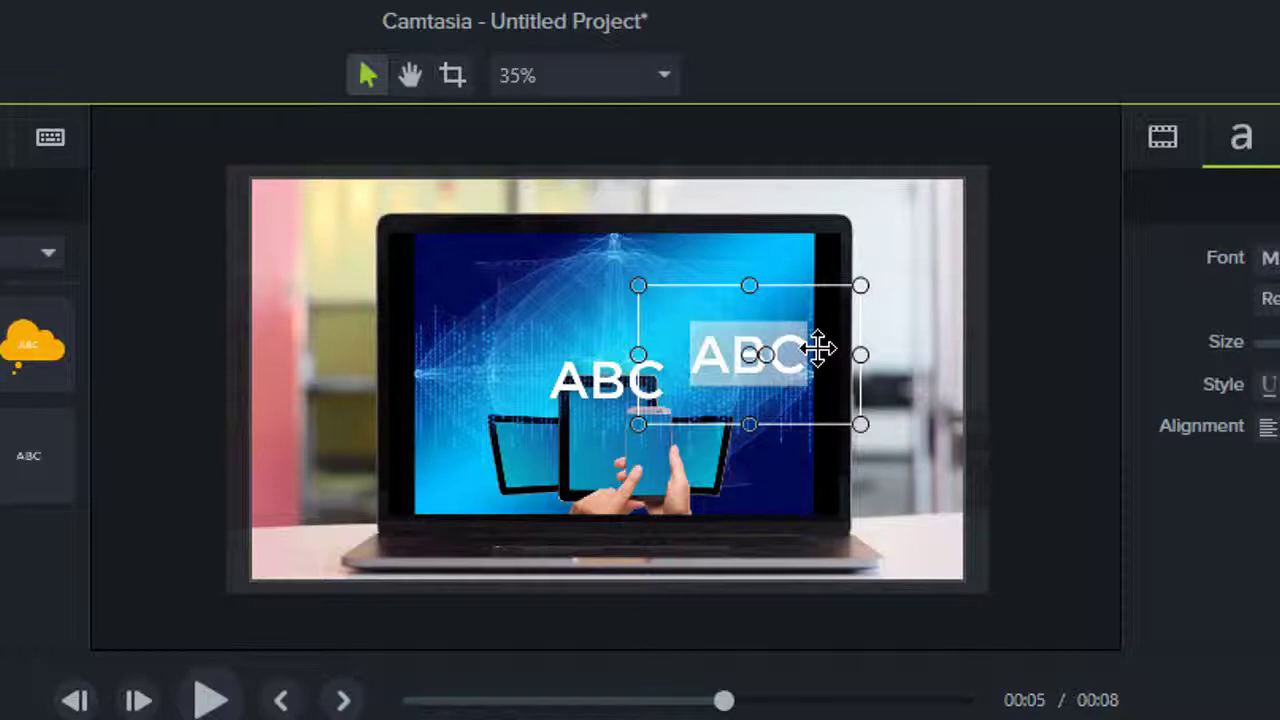
{"action": "key", "text": "BackSpace"}
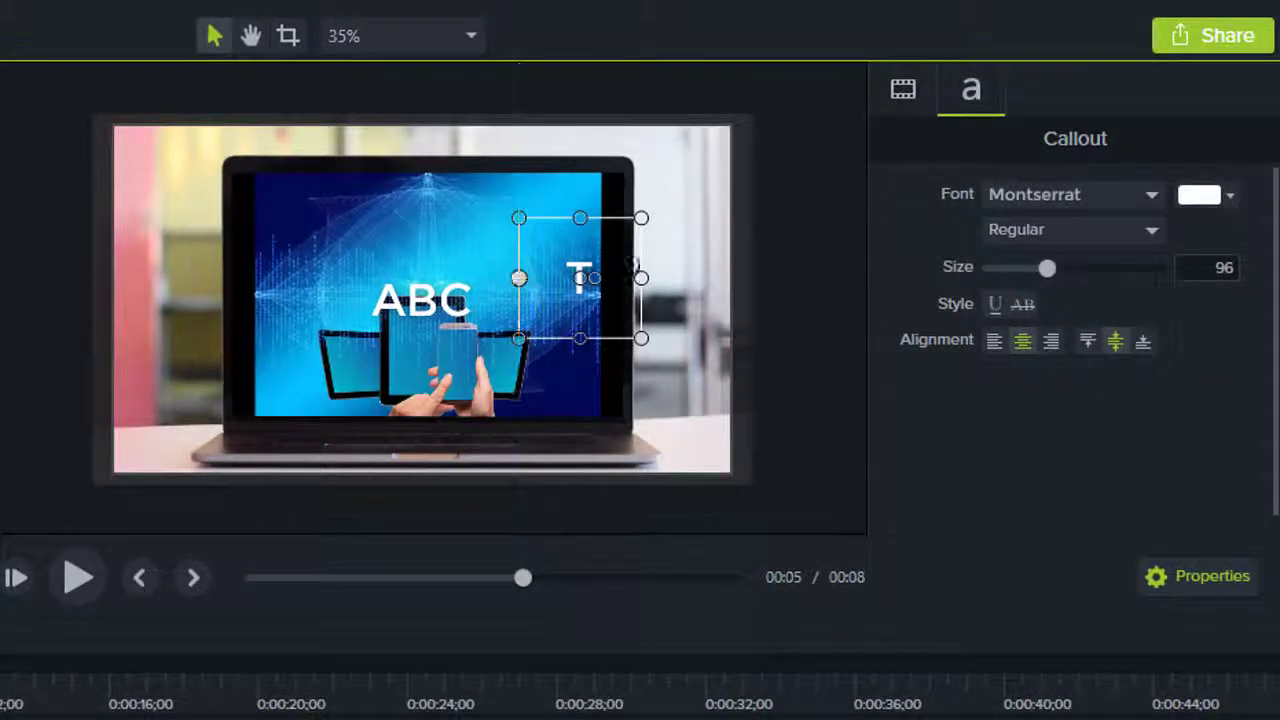
Set the T callout's font to Yu Gothic UI Semi... and replace the other callout's text with I
{"action": "left_click", "coordinate": [1074, 196]}
{"action": "scroll", "coordinate": [1094, 400], "scroll_direction": "down", "scroll_amount": 5}
{"action": "left_click", "coordinate": [1113, 222]}
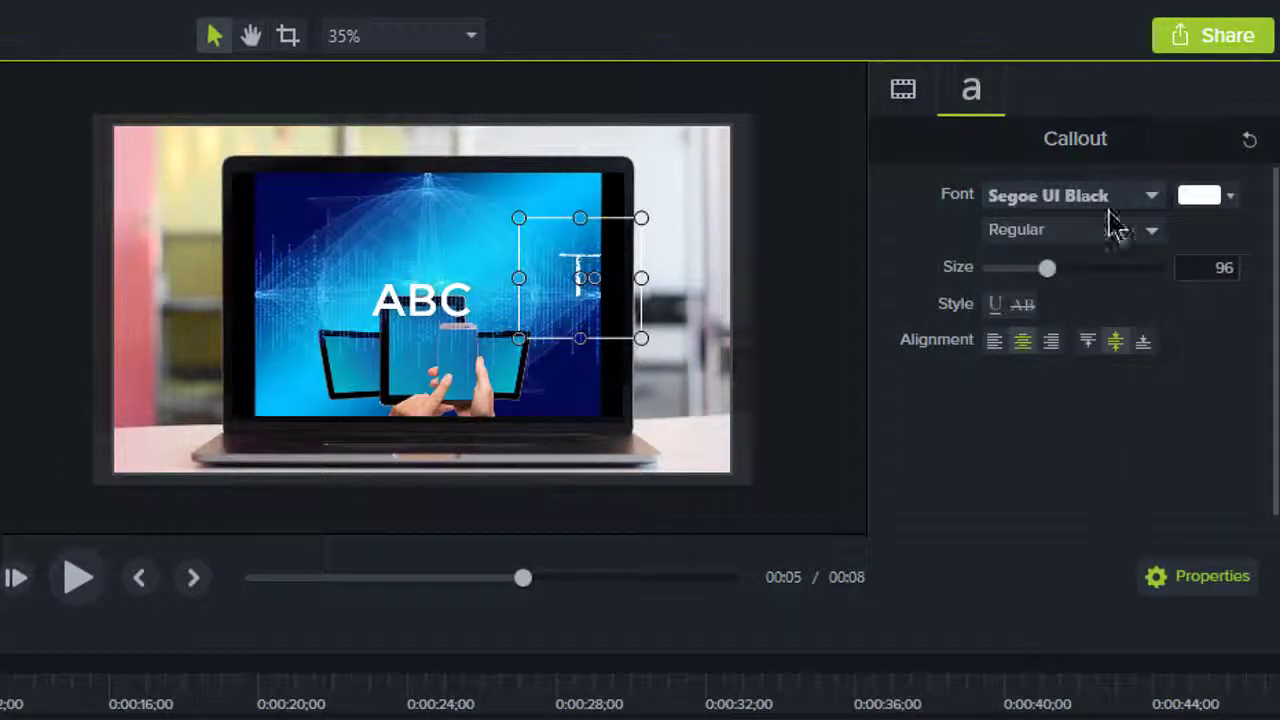
{"action": "left_click", "coordinate": [1113, 222]}
{"action": "scroll", "coordinate": [1063, 434], "scroll_direction": "down", "scroll_amount": 3}
{"action": "left_click", "coordinate": [1063, 434]}
{"action": "left_click", "coordinate": [1114, 217]}
{"action": "scroll", "coordinate": [1100, 520], "scroll_direction": "down", "scroll_amount": 4}
{"action": "left_click", "coordinate": [1100, 530]}
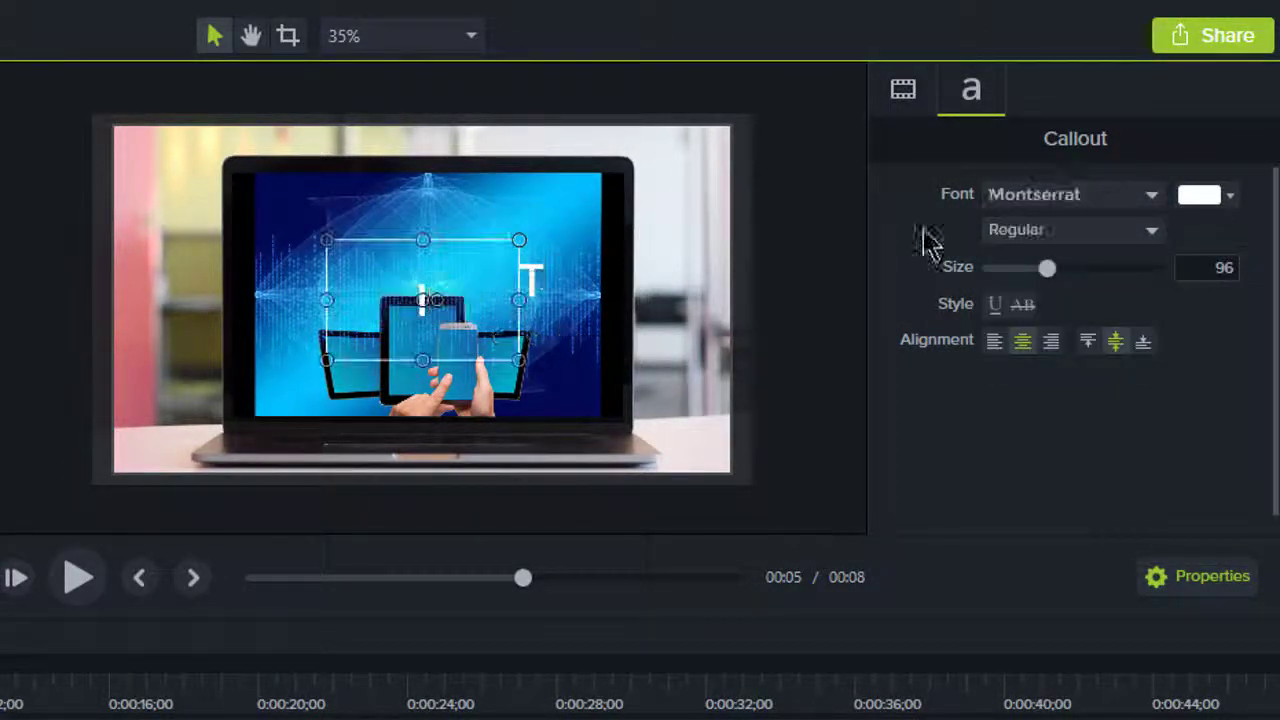
Format both letters in bold Yu Gothic UI Semi... at size 152 and arrange them as IT above the tablets
{"action": "left_click", "coordinate": [1074, 196]}
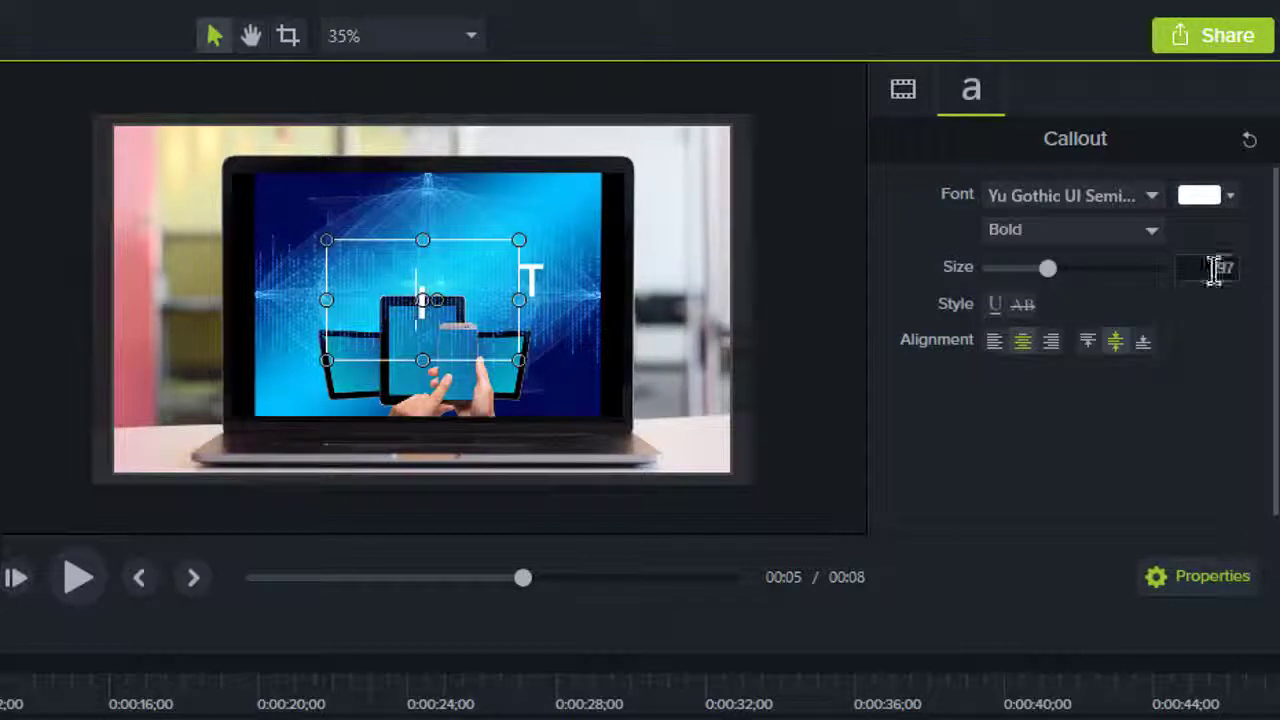
{"action": "left_click_drag", "start_coordinate": [1050, 268], "coordinate": [1083, 268]}
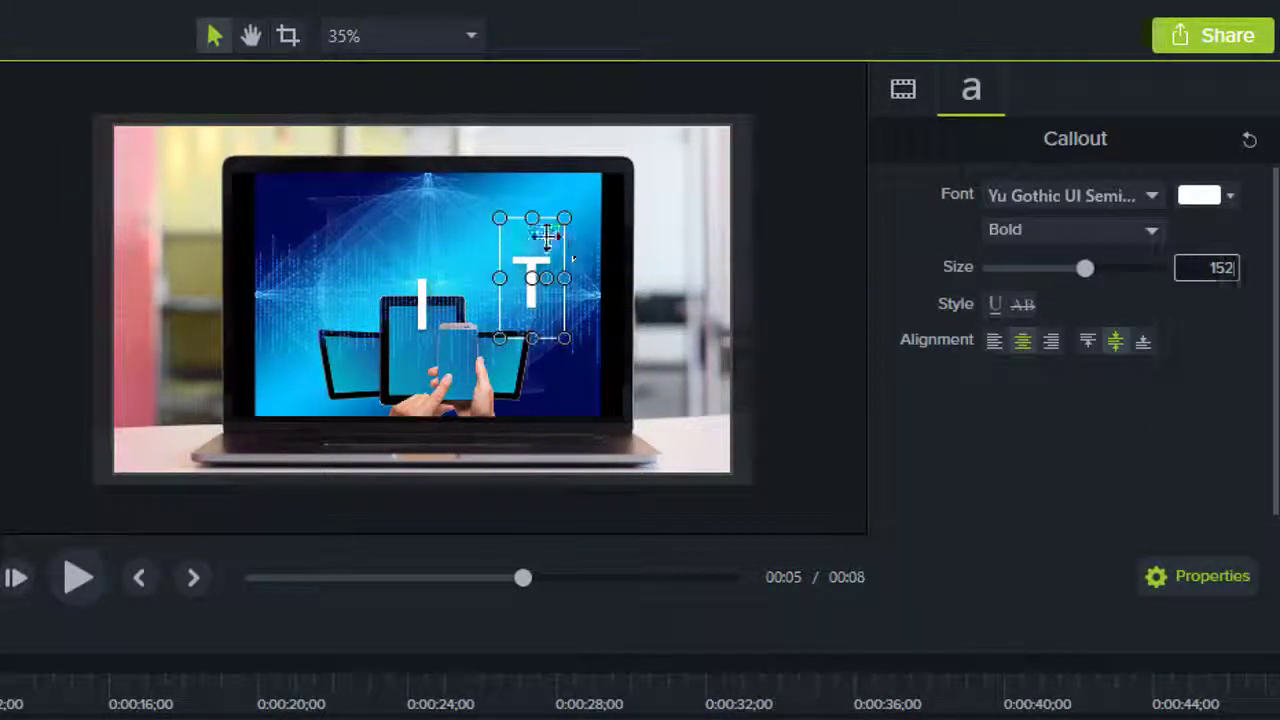
{"action": "left_click_drag", "start_coordinate": [535, 275], "coordinate": [398, 240]}
{"action": "left_click", "coordinate": [815, 318]}
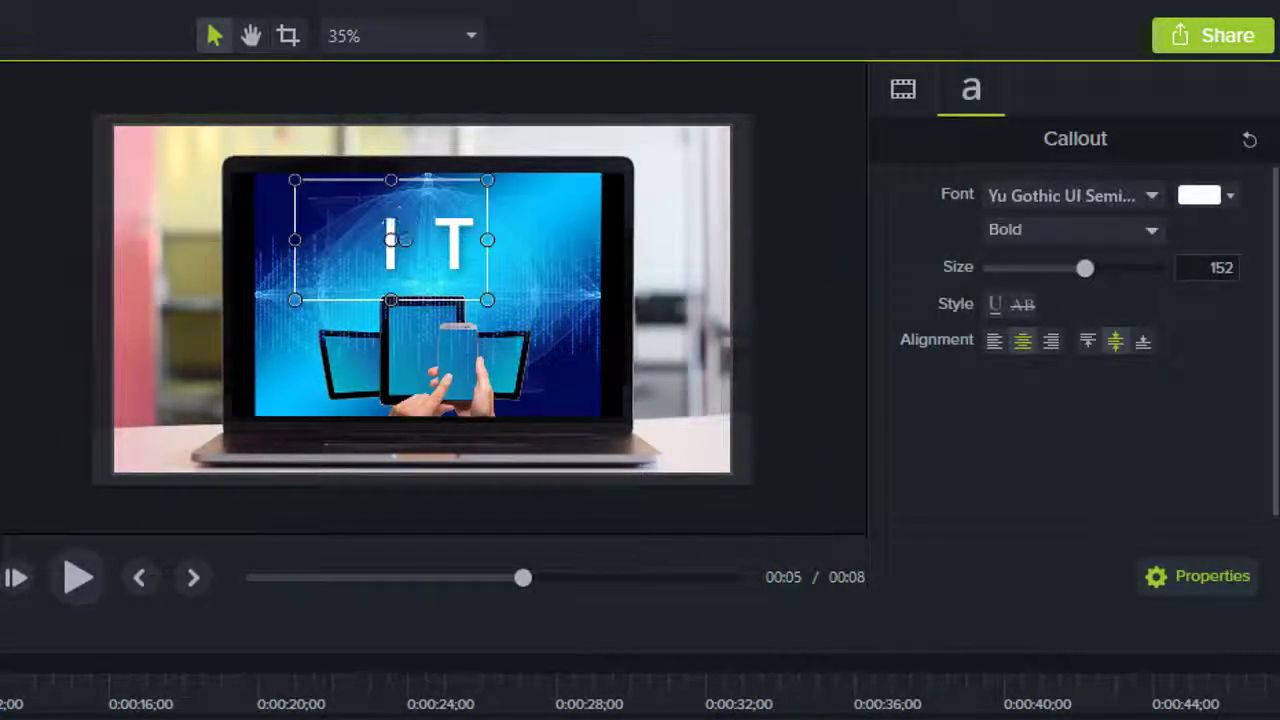
{"action": "key", "text": "Escape"}
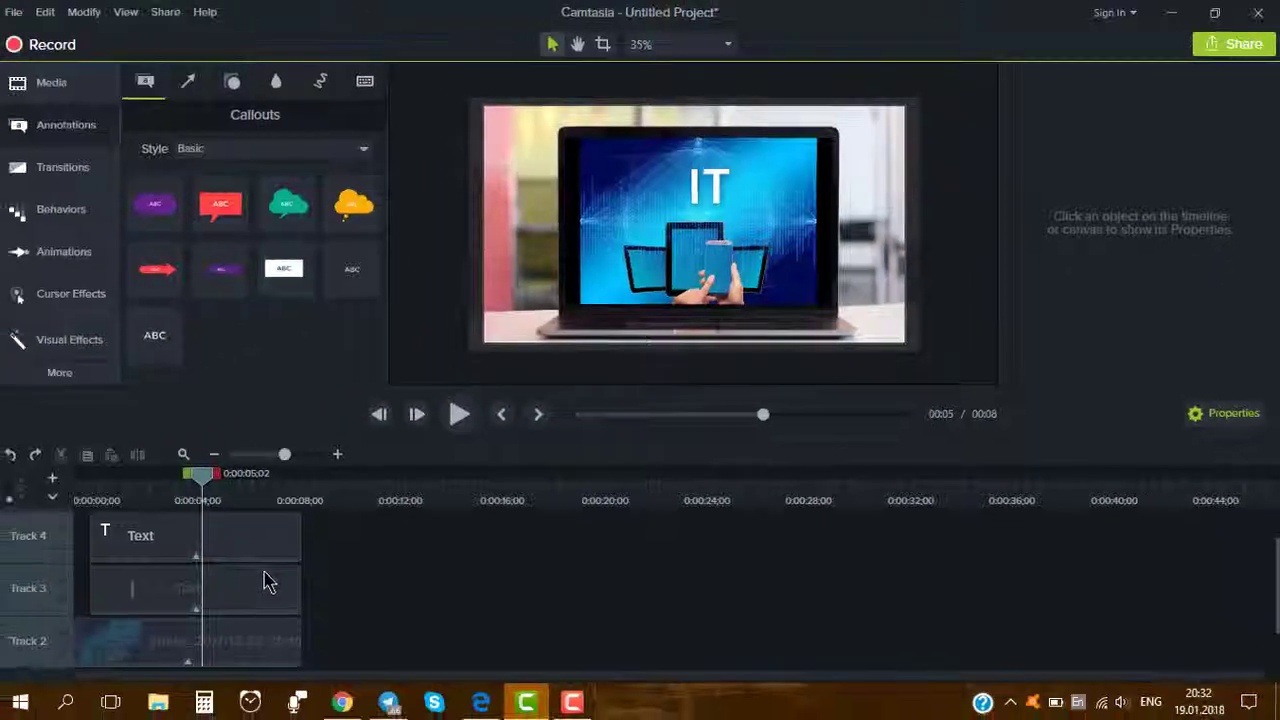
Select both letter callouts together, nudge them left and slightly up to centre IT on the laptop screen, and deselect them
{"action": "left_click", "coordinate": [26, 700]}
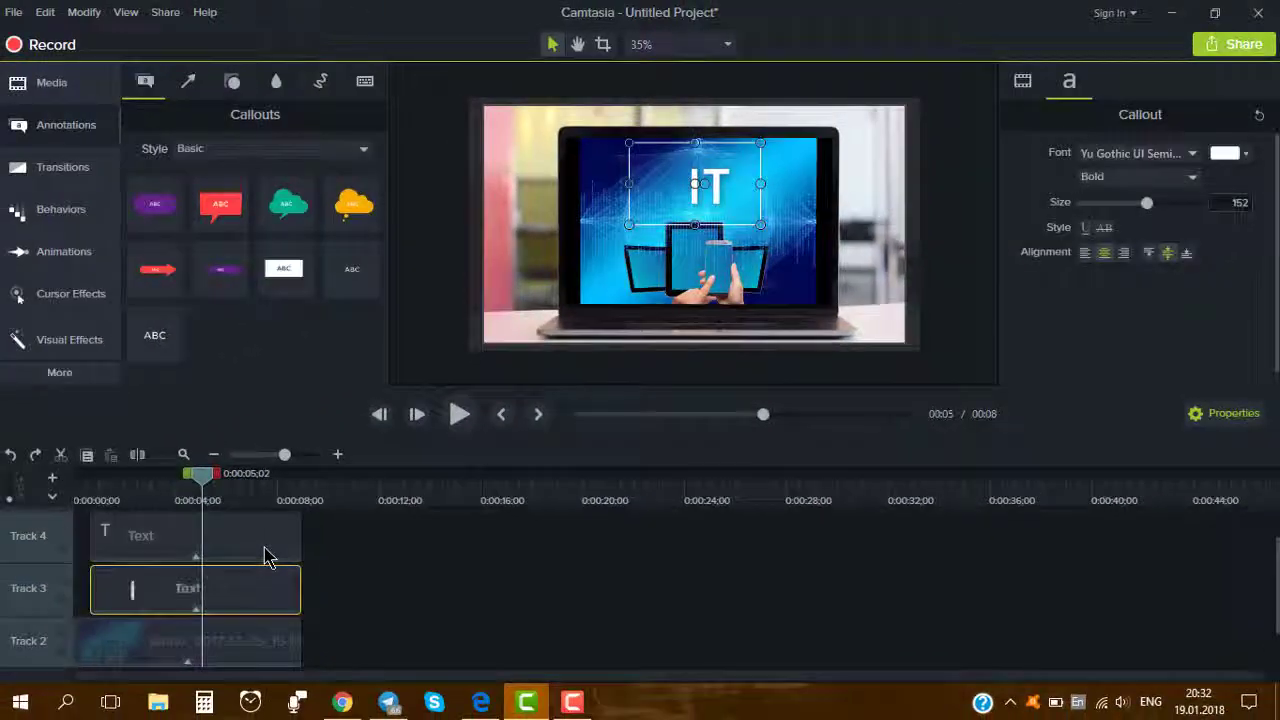
{"action": "left_click", "coordinate": [33, 672], "text": "ctrl"}
{"action": "key", "text": "Left"}
{"action": "key", "text": "Left"}
{"action": "key", "text": "Left"}
{"action": "key", "text": "Left"}
{"action": "key", "text": "Left"}
{"action": "key", "text": "Left"}
{"action": "key", "text": "Left"}
{"action": "key", "text": "Left"}
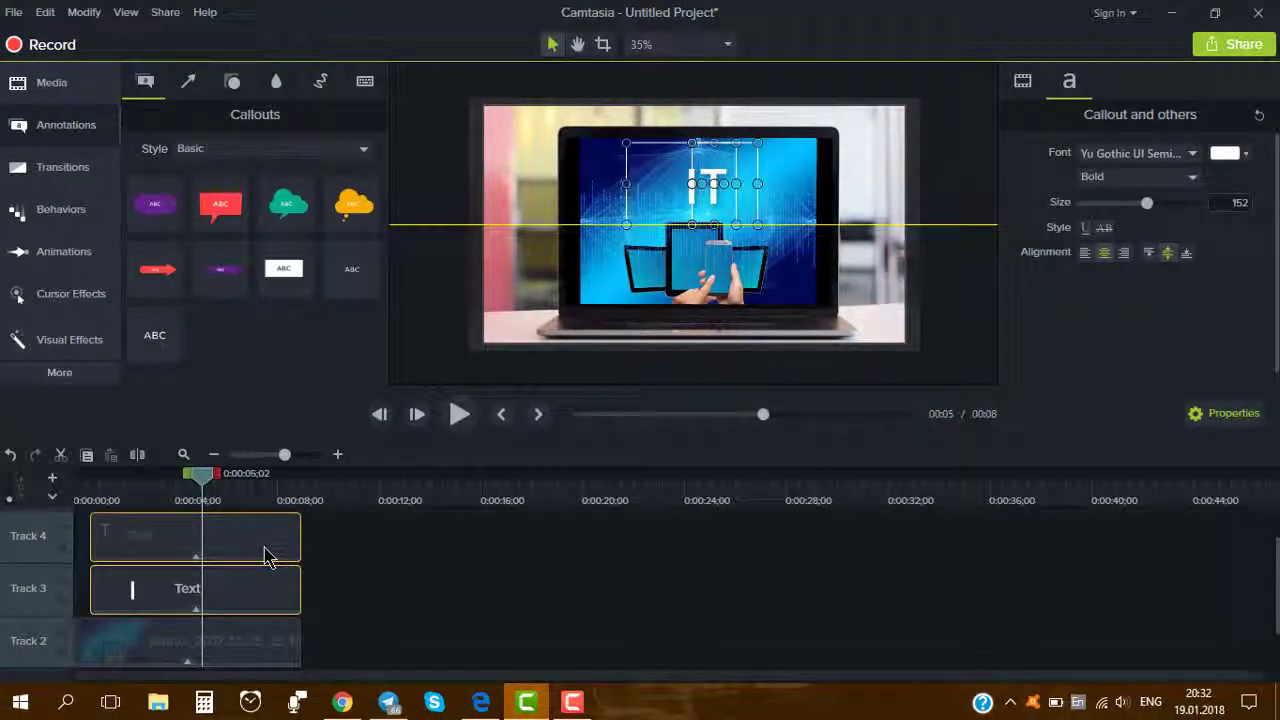
{"action": "key", "text": "Right"}
{"action": "key", "text": "Right"}
{"action": "key", "text": "Right"}
{"action": "key", "text": "Right"}
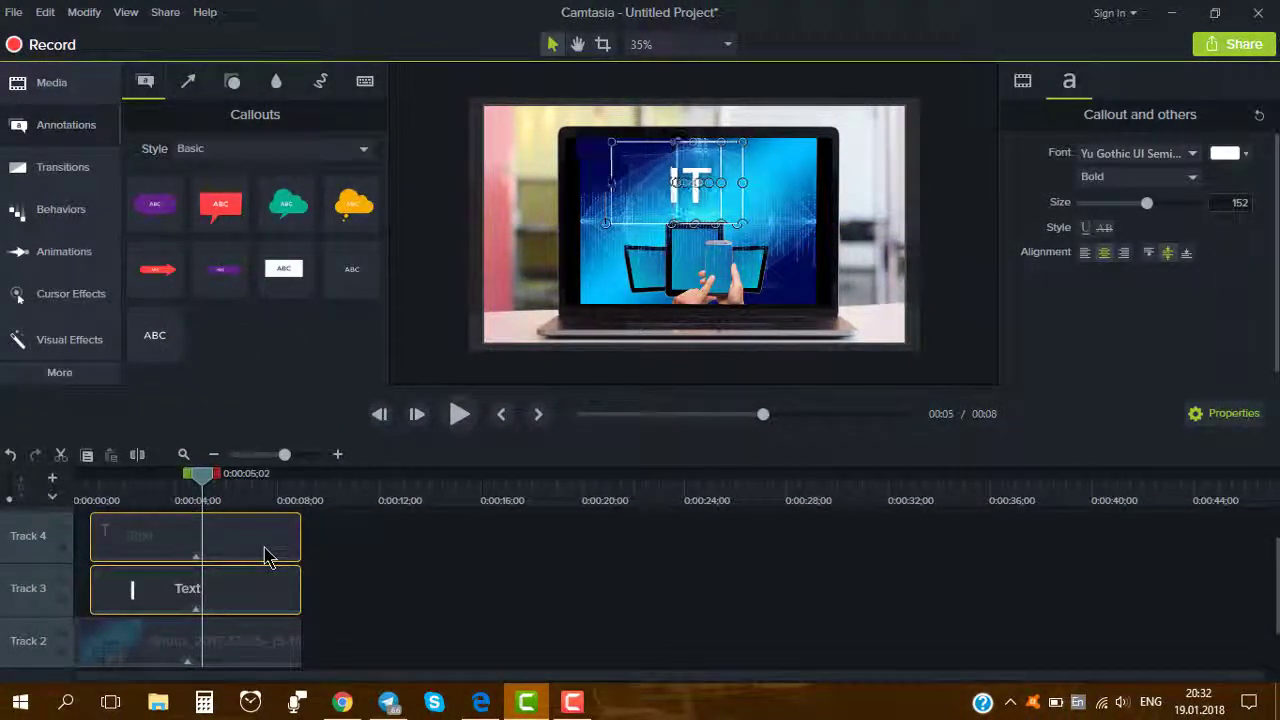
{"action": "key", "text": "Up"}
{"action": "key", "text": "Up"}
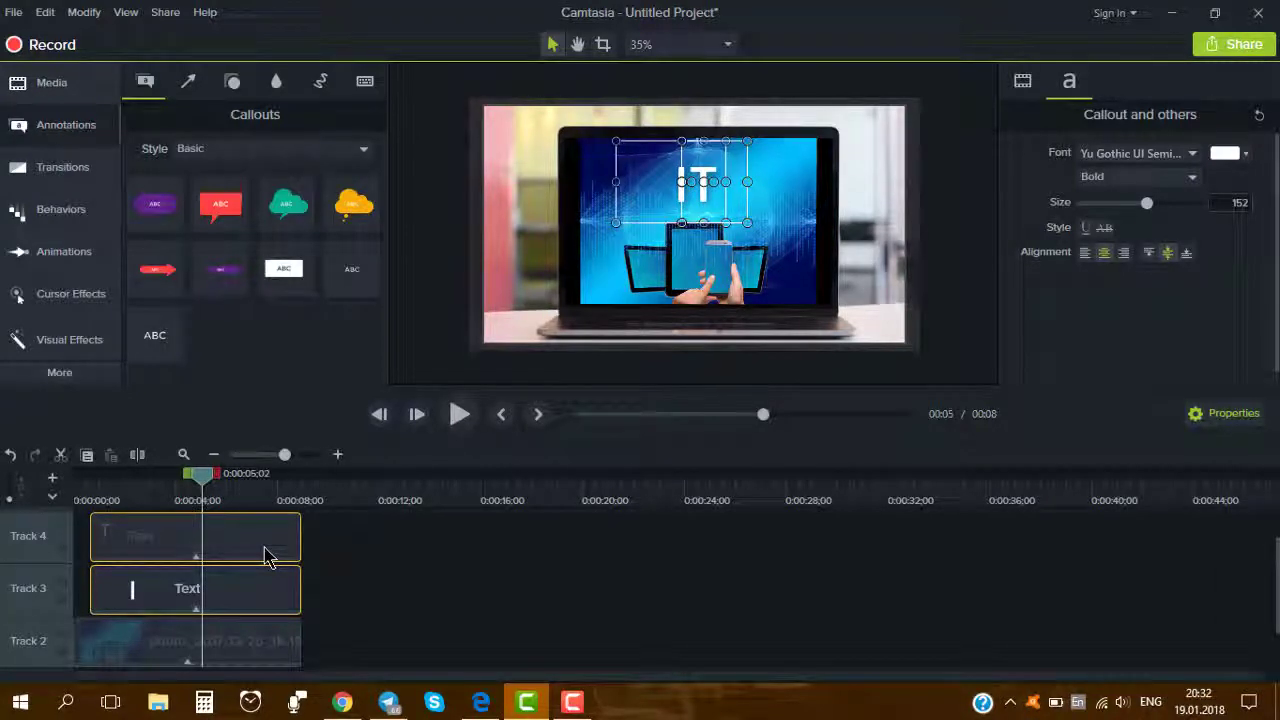
{"action": "left_click", "coordinate": [437, 632]}
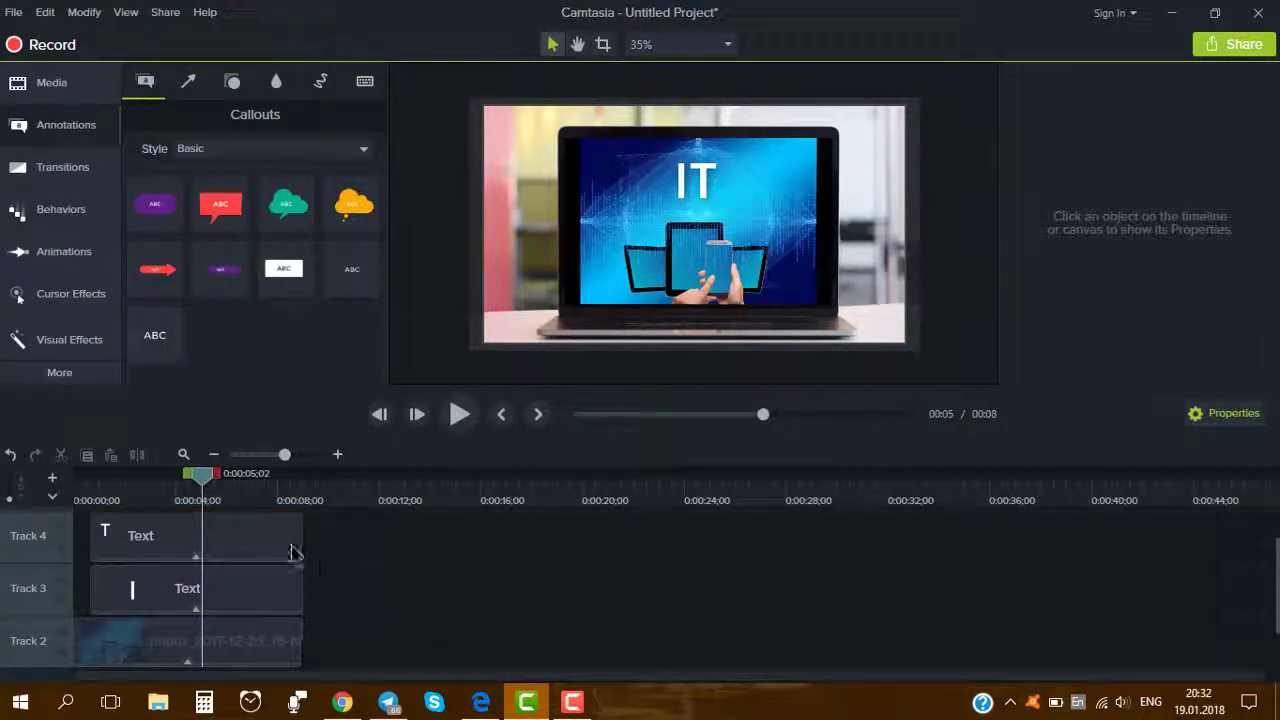
Select the T and I callouts together on the timeline and apply the Pop Up behavior to both
{"action": "left_click", "coordinate": [58, 216]}
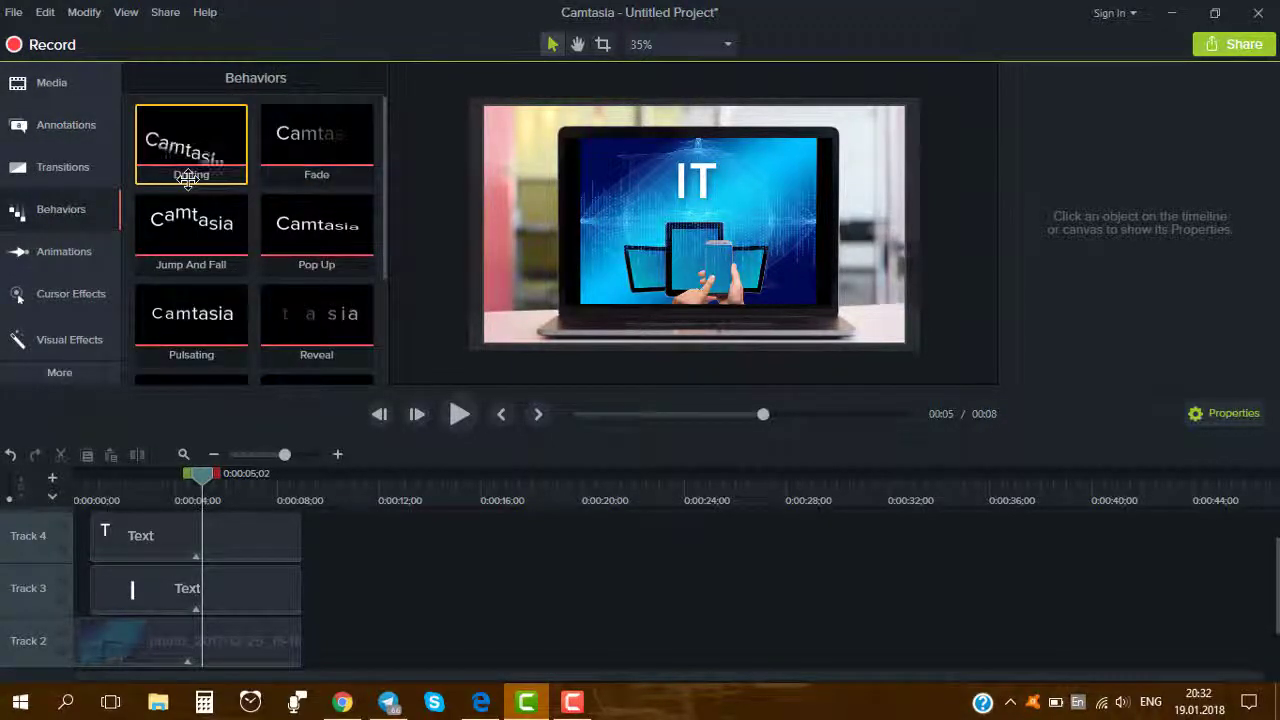
{"action": "left_click_drag", "start_coordinate": [262, 305], "coordinate": [222, 583]}
{"action": "left_click", "coordinate": [240, 560]}
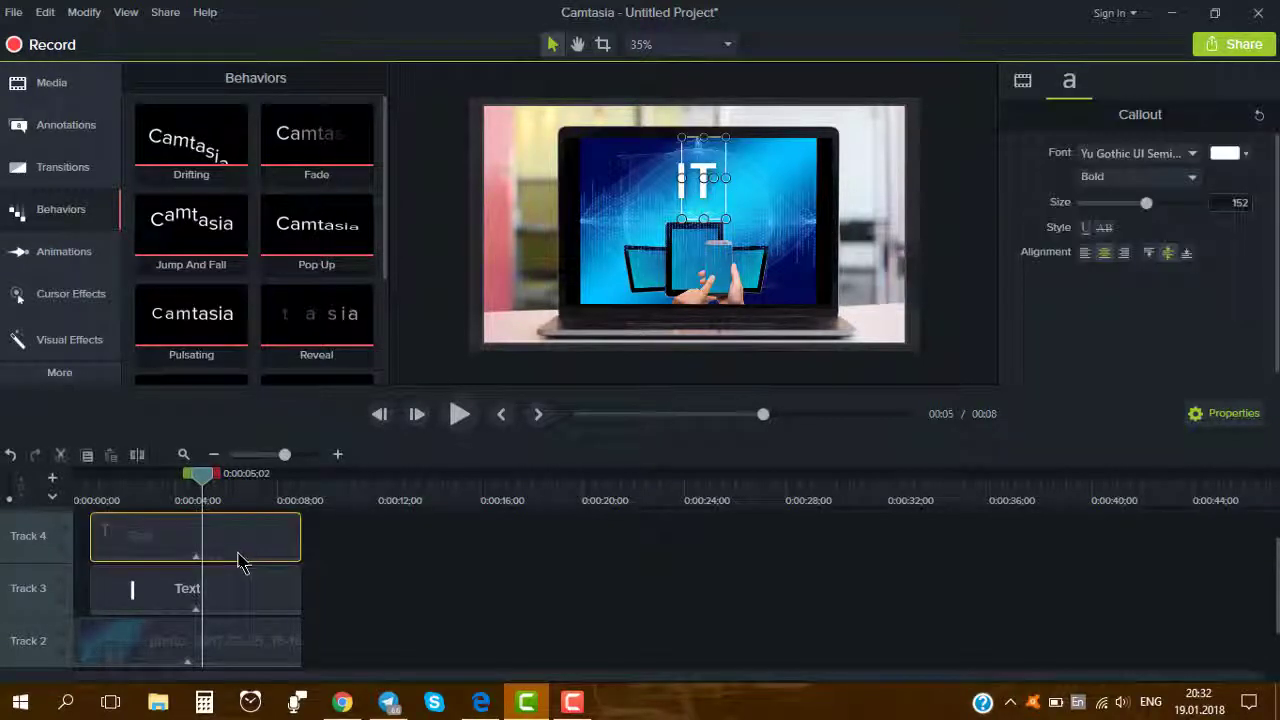
{"action": "left_click", "coordinate": [240, 596], "text": "ctrl"}
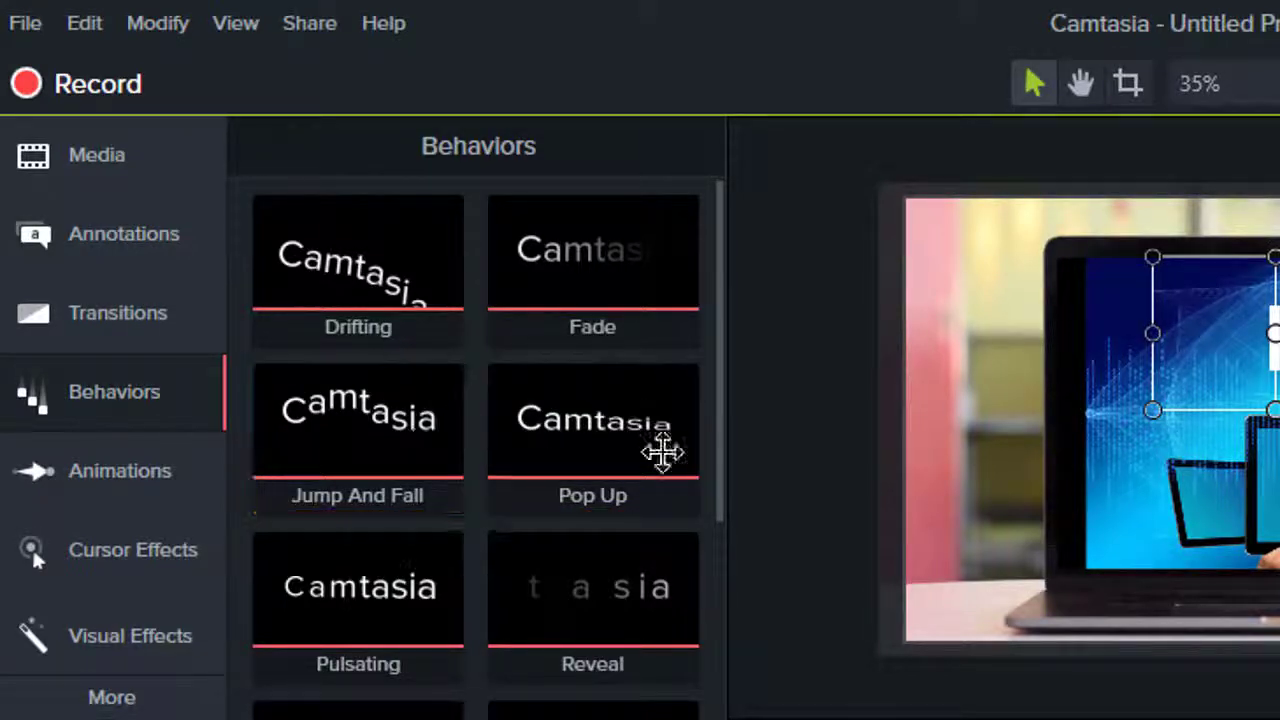
{"action": "left_click_drag", "start_coordinate": [635, 425], "coordinate": [300, 515]}
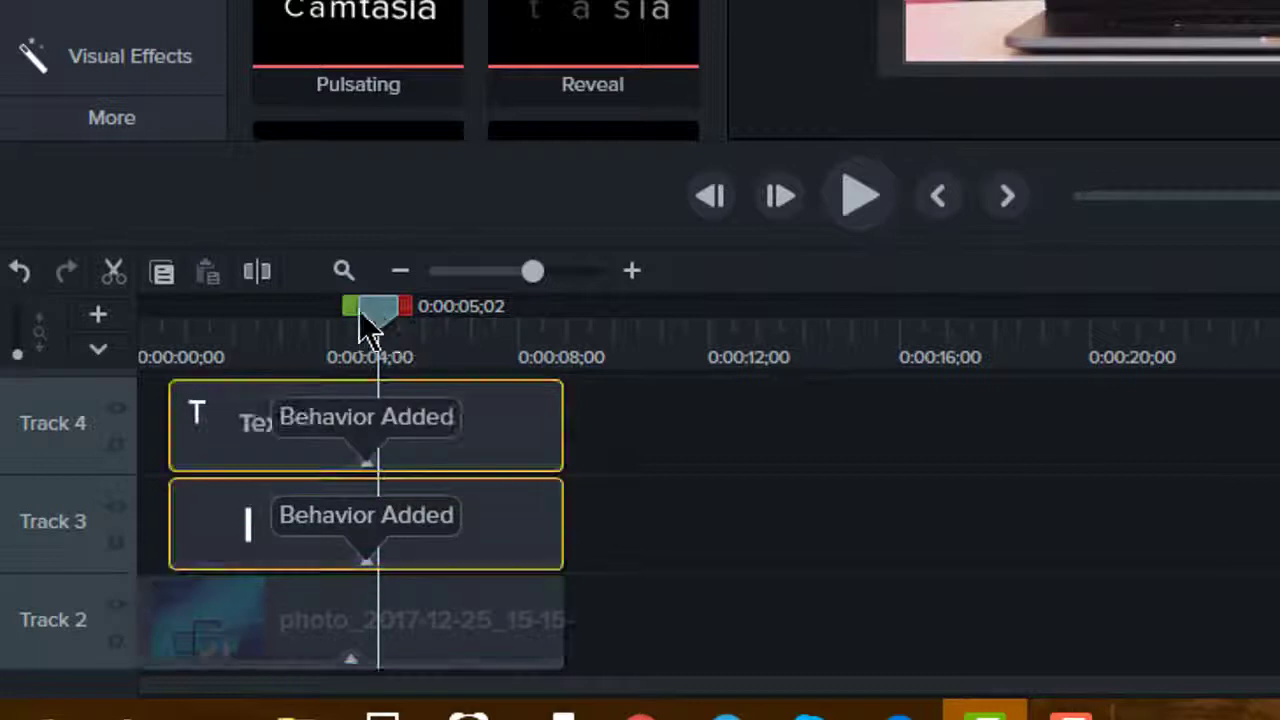
Return the playhead to the start and set the Pop Up behavior's During style to None for both letter callouts
{"action": "left_click_drag", "start_coordinate": [396, 328], "coordinate": [134, 314]}
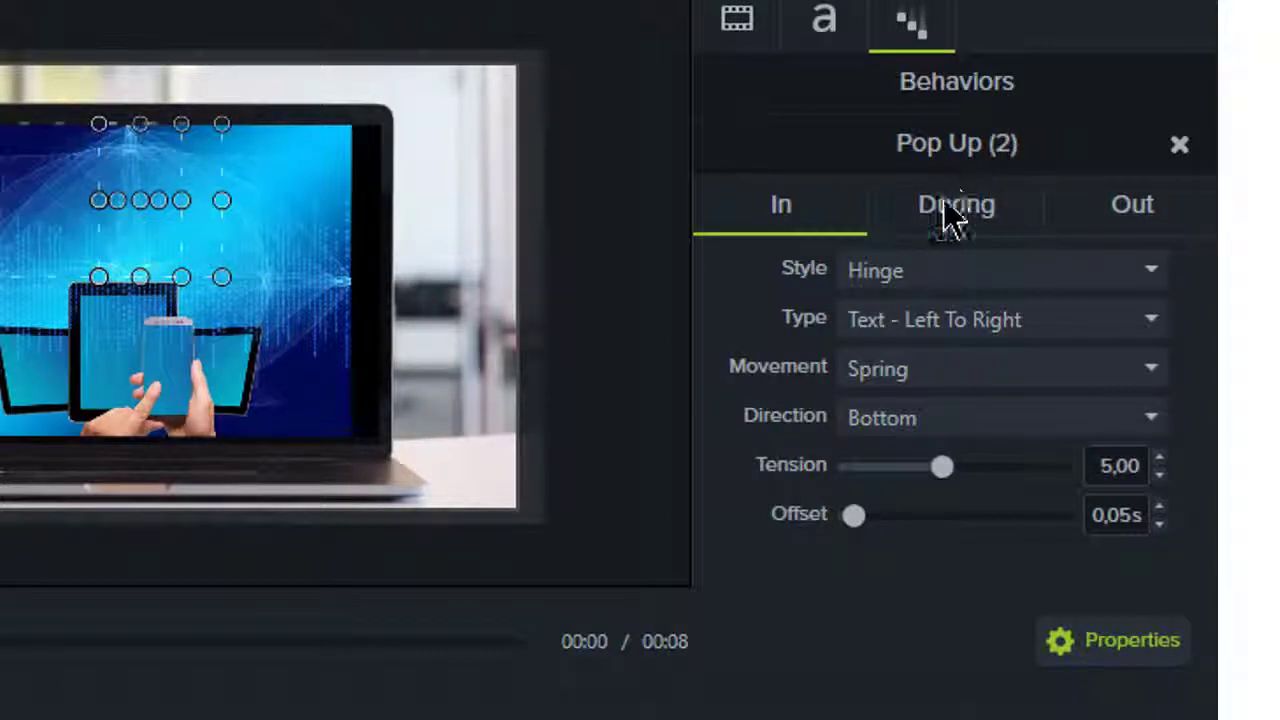
{"action": "left_click", "coordinate": [950, 220]}
{"action": "scroll", "coordinate": [929, 251], "scroll_direction": "down", "scroll_amount": 2}
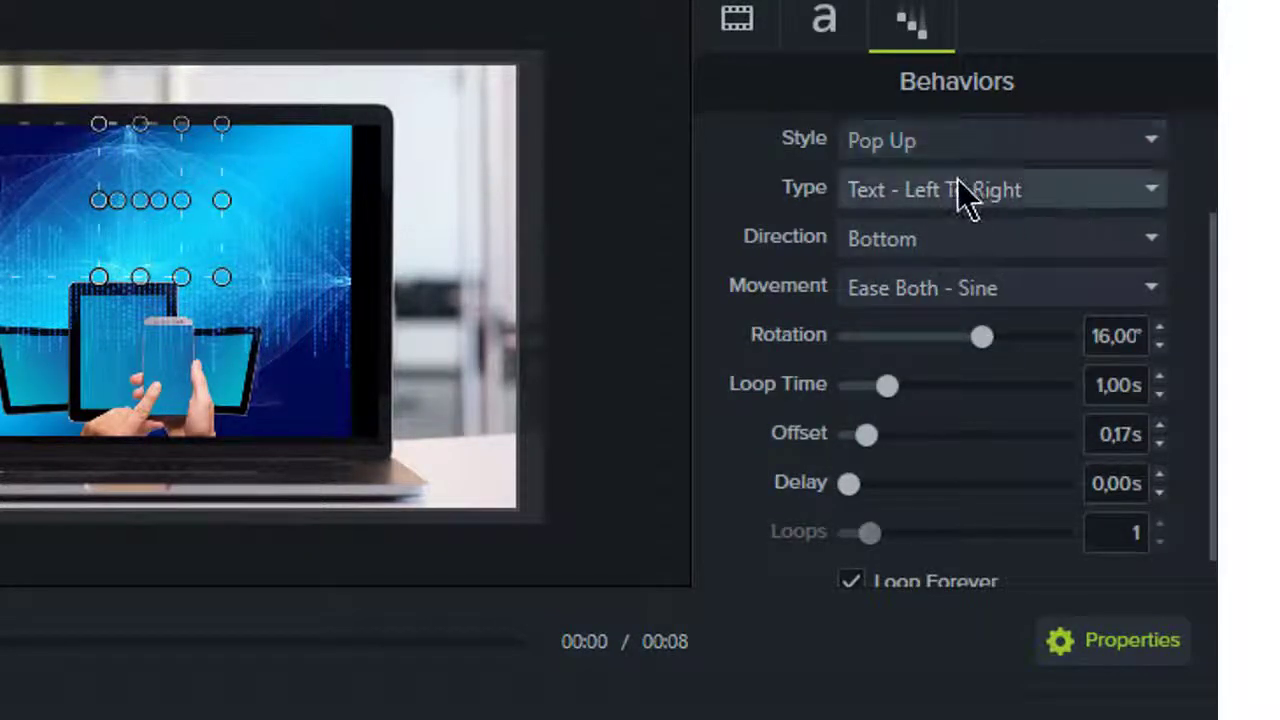
{"action": "scroll", "coordinate": [1000, 205], "scroll_direction": "up", "scroll_amount": 1}
{"action": "scroll", "coordinate": [1005, 210], "scroll_direction": "up", "scroll_amount": 1}
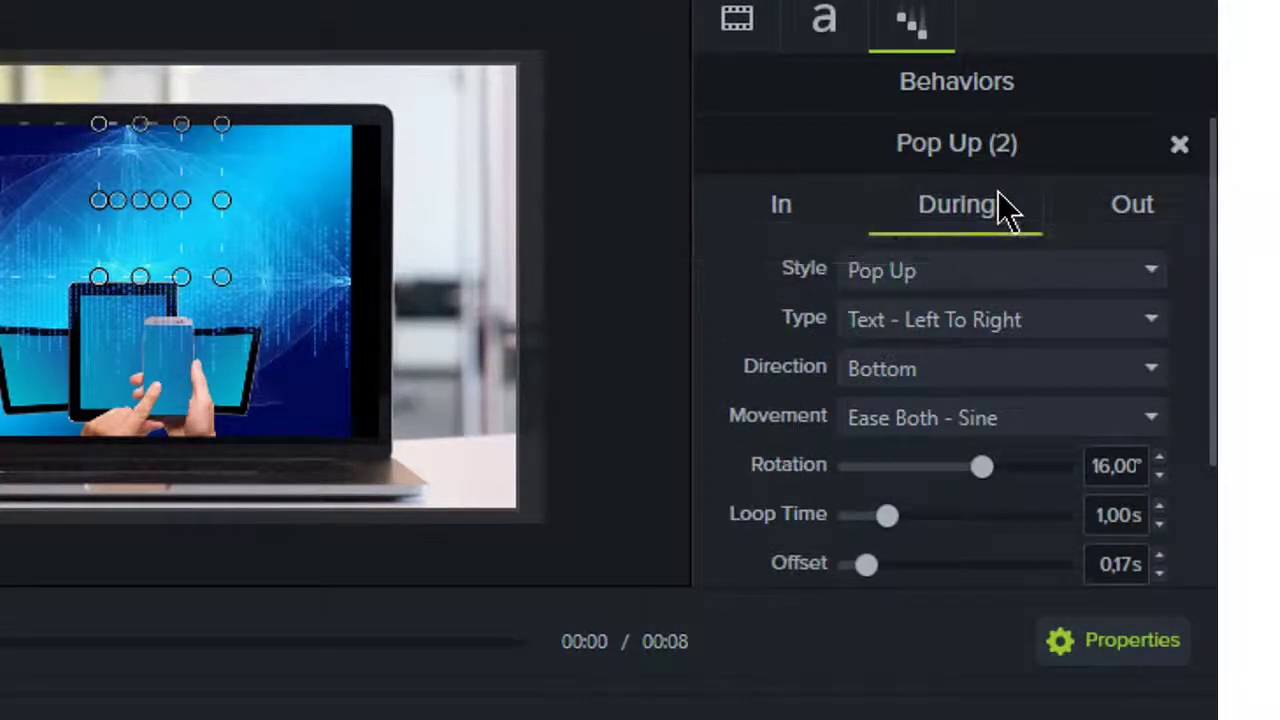
{"action": "left_click", "coordinate": [971, 279]}
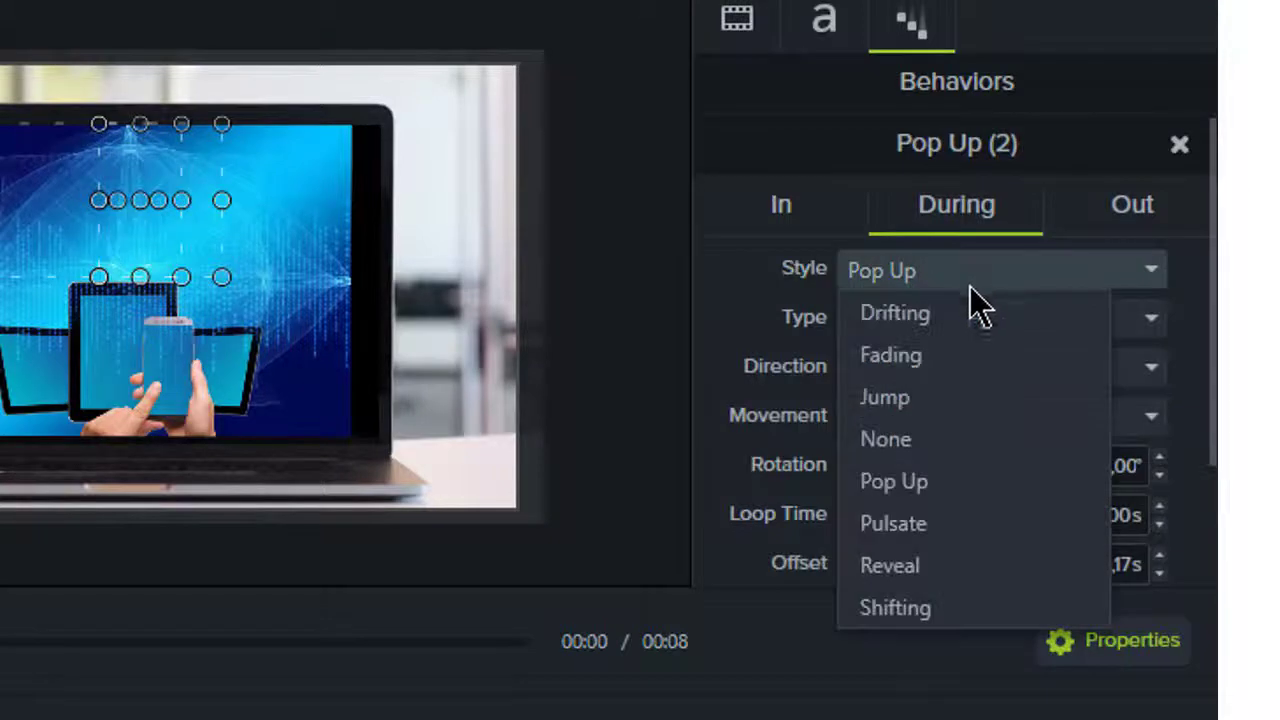
{"action": "left_click", "coordinate": [962, 443]}
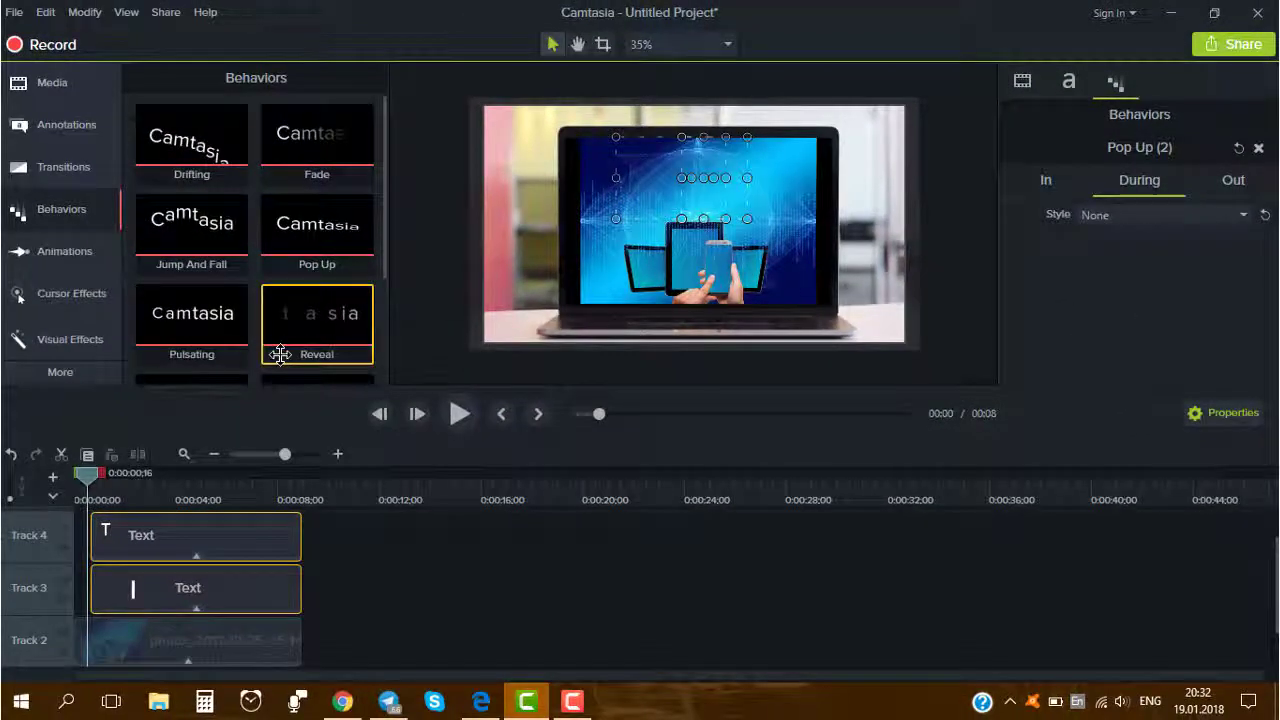
Play the timeline from near the start to check the letters' pop-up animation
{"action": "left_click", "coordinate": [459, 416]}
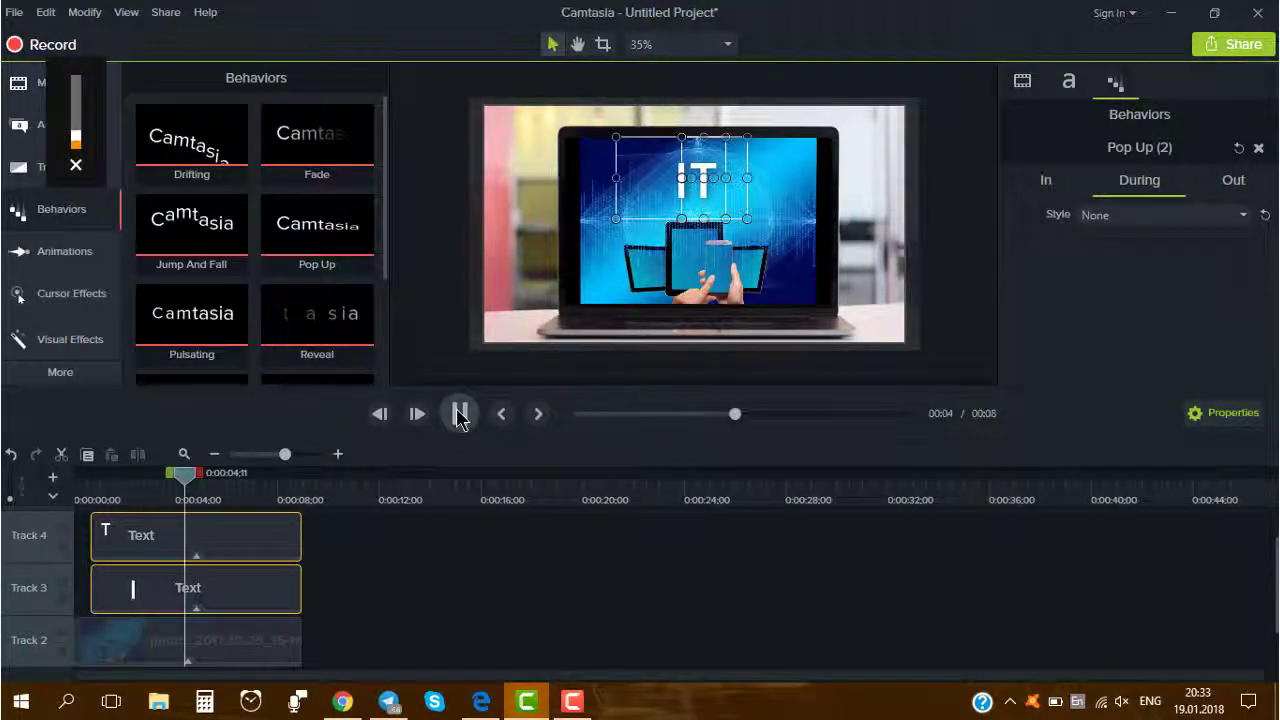
{"action": "left_click", "coordinate": [459, 416]}
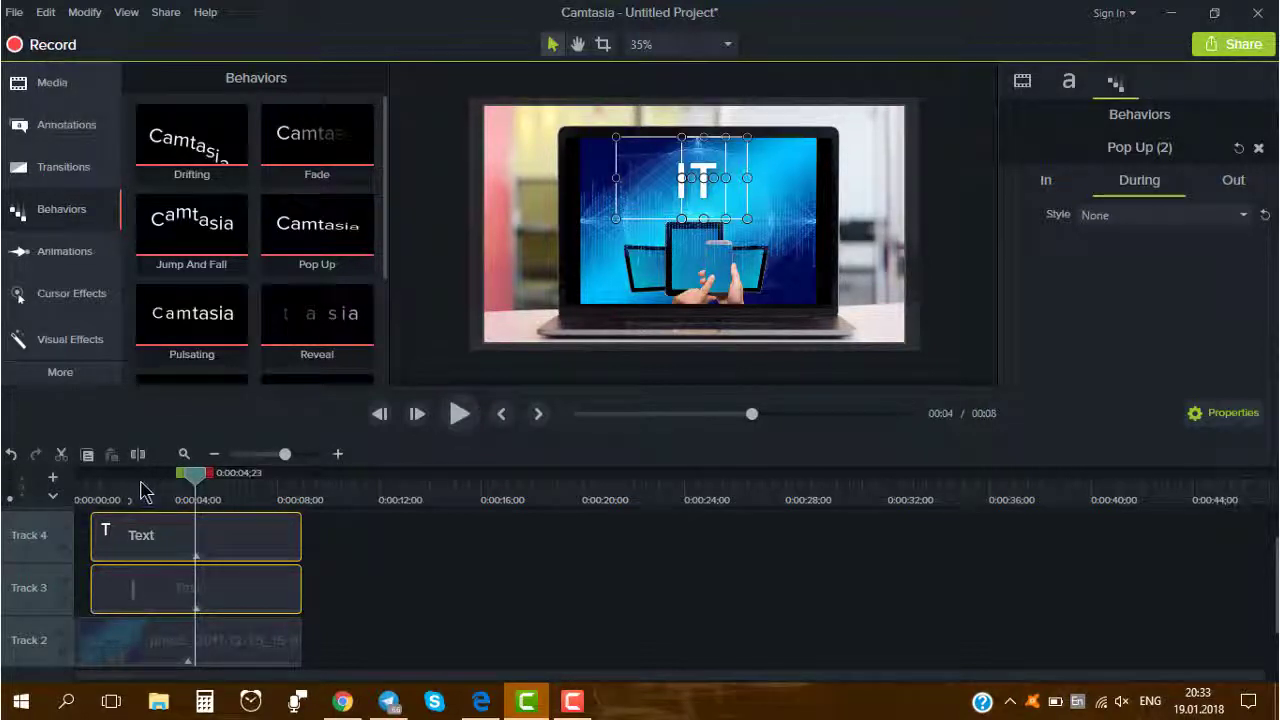
{"action": "left_click_drag", "start_coordinate": [141, 487], "coordinate": [91, 486]}
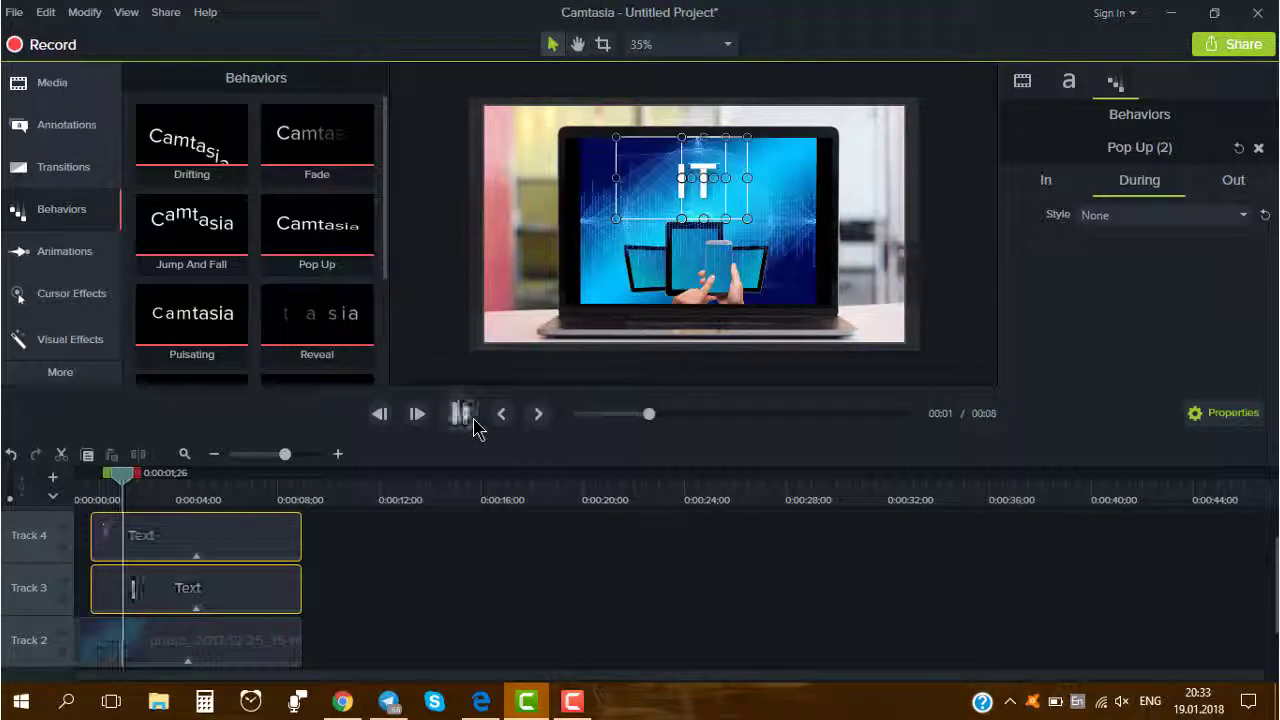
{"action": "left_click", "coordinate": [474, 426]}
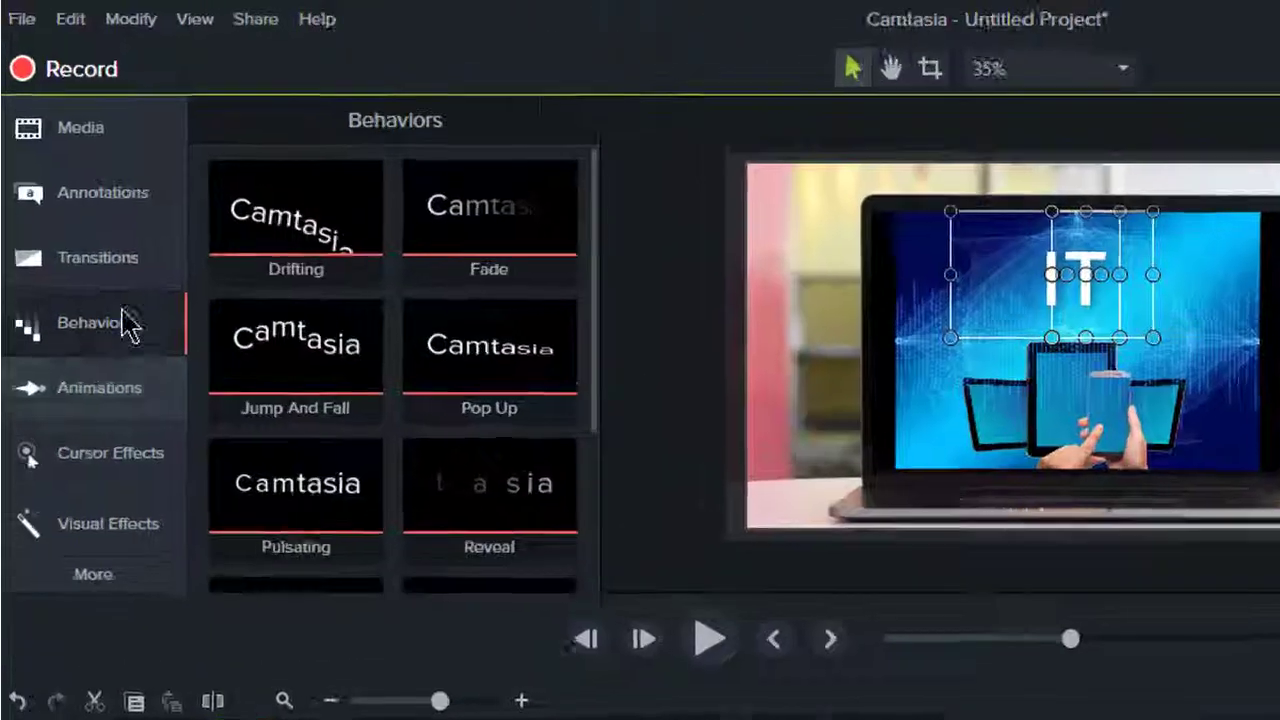
Add a Custom animation to both letter callouts ending at 0:00:04;00, then deselect the callouts
{"action": "left_click", "coordinate": [97, 390]}
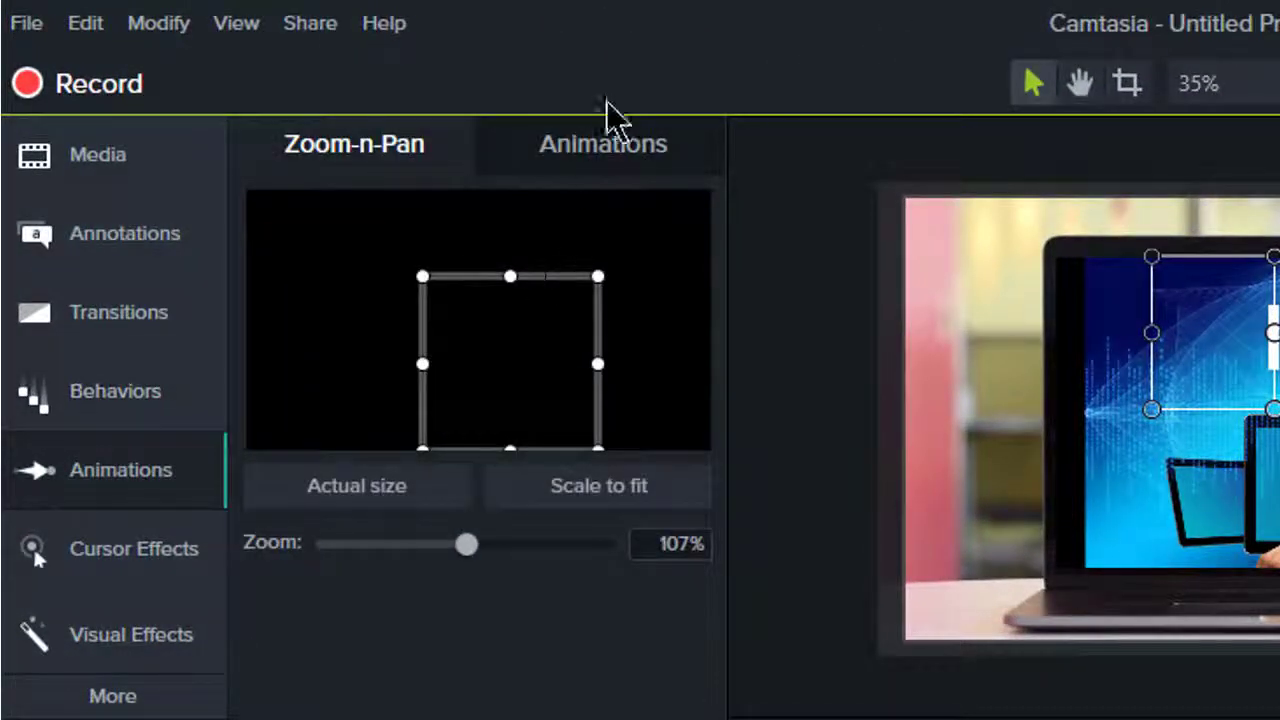
{"action": "left_click", "coordinate": [598, 140]}
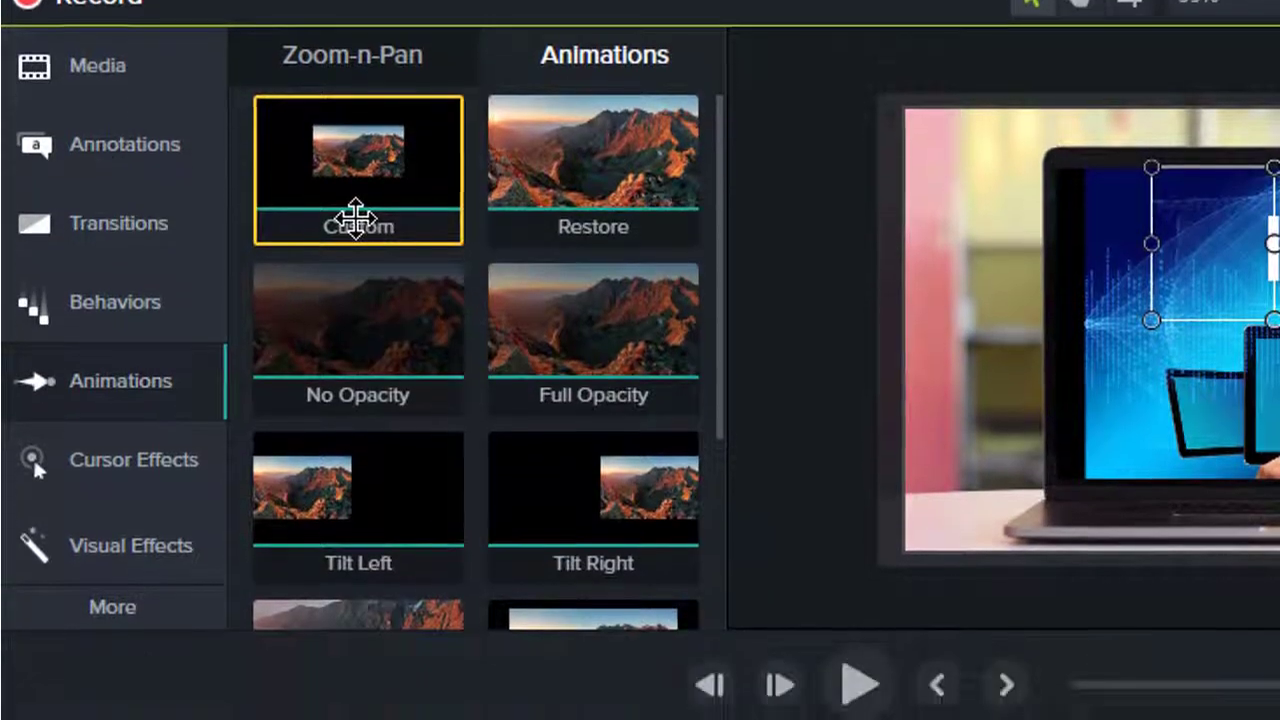
{"action": "left_click_drag", "start_coordinate": [355, 216], "coordinate": [327, 418]}
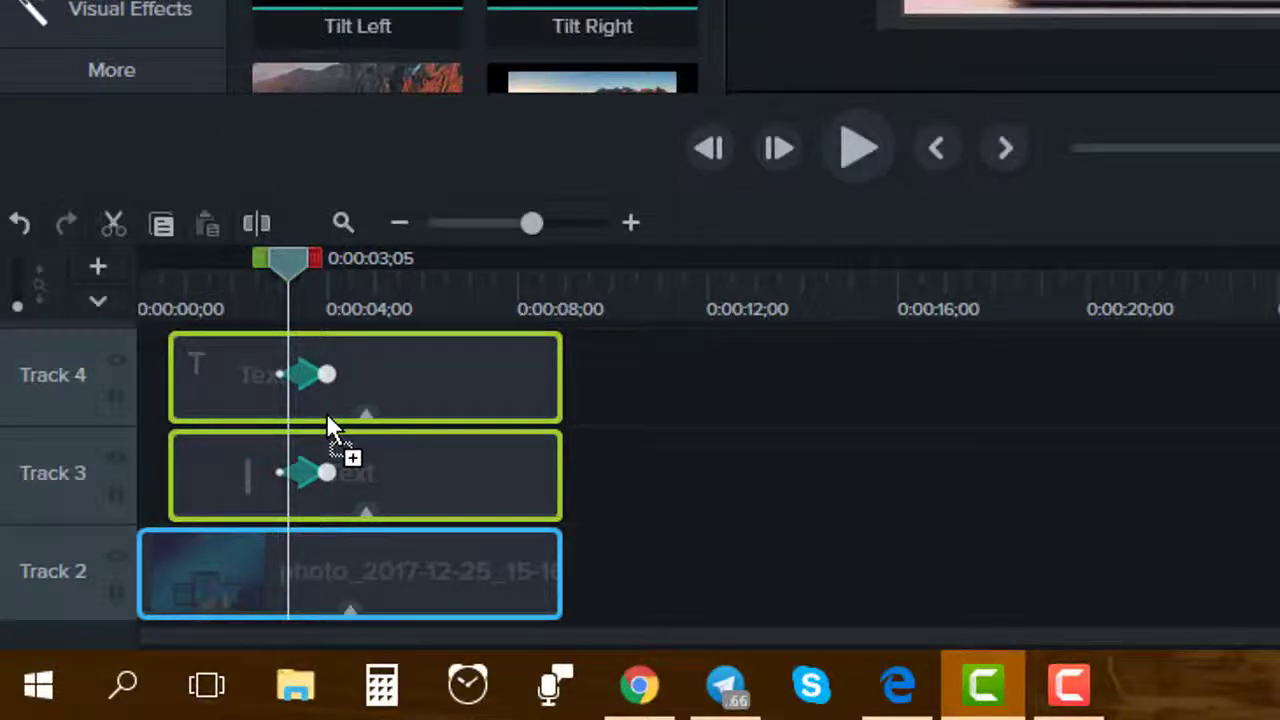
{"action": "left_click", "coordinate": [327, 412]}
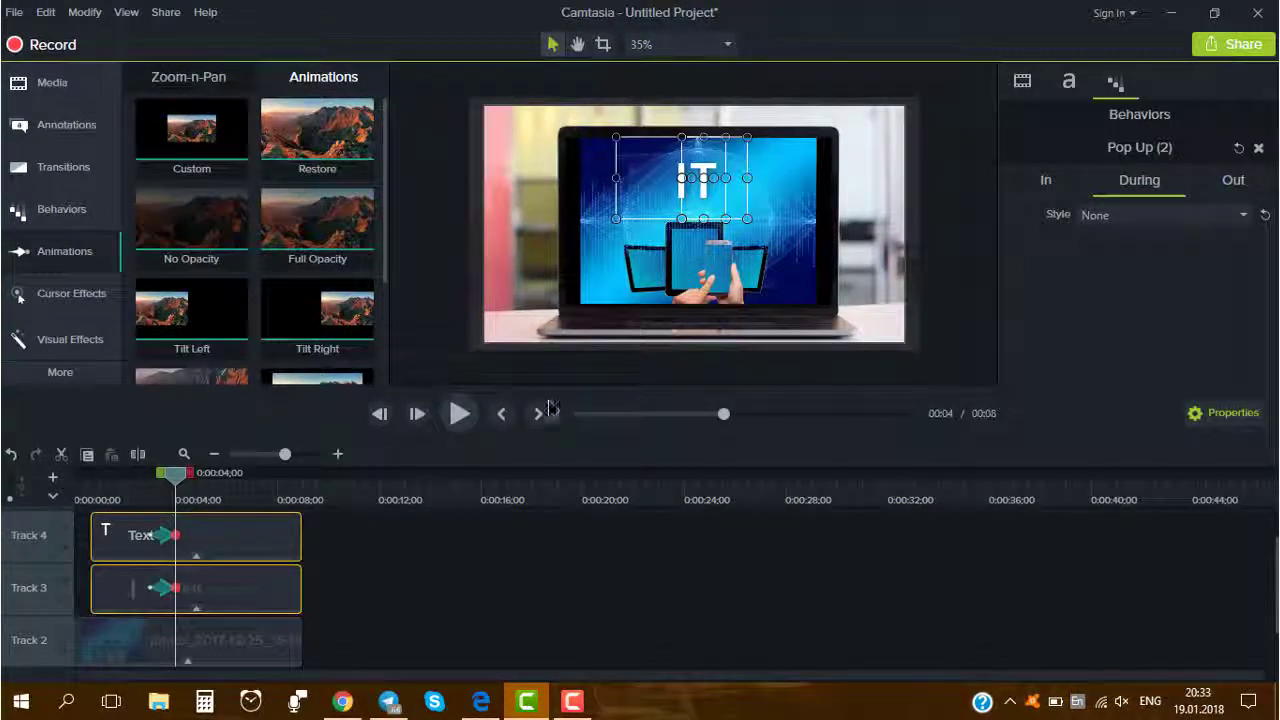
{"action": "left_click", "coordinate": [440, 560]}
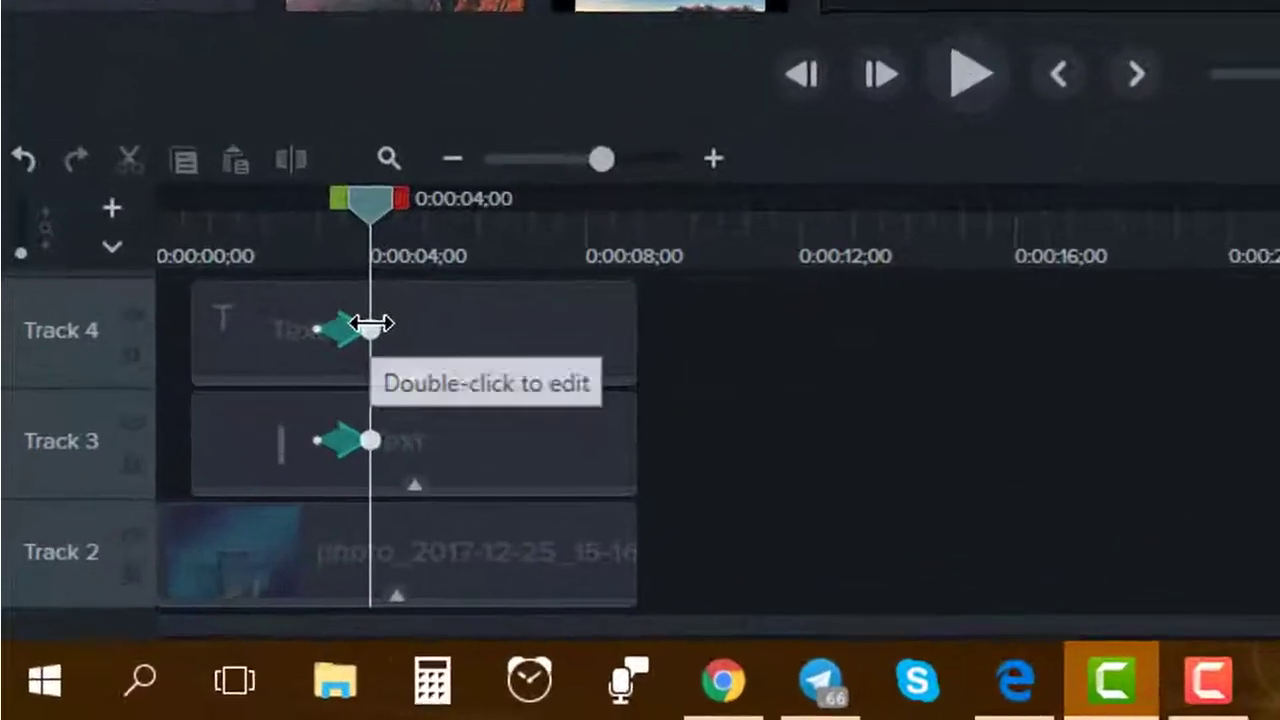
Delete the Custom animation from the T callout and move the I left on the laptop screen at its animation's end
{"action": "left_click", "coordinate": [168, 535]}
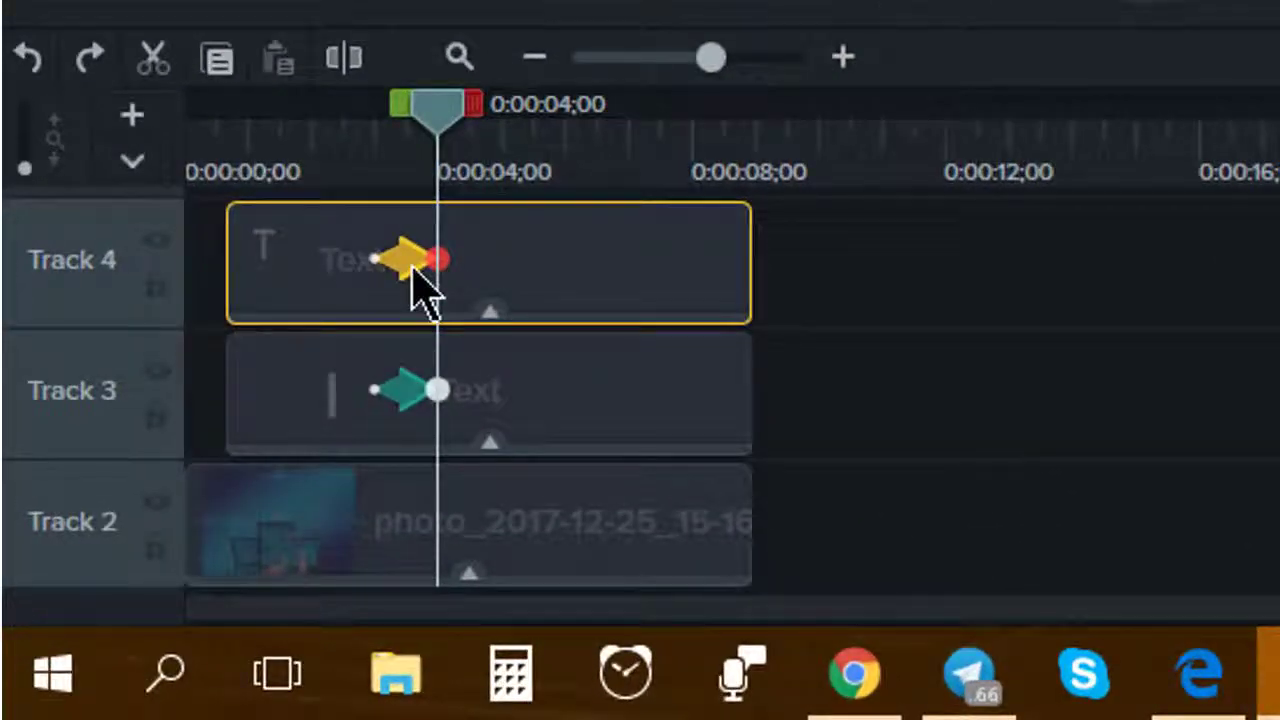
{"action": "key", "text": "Delete"}
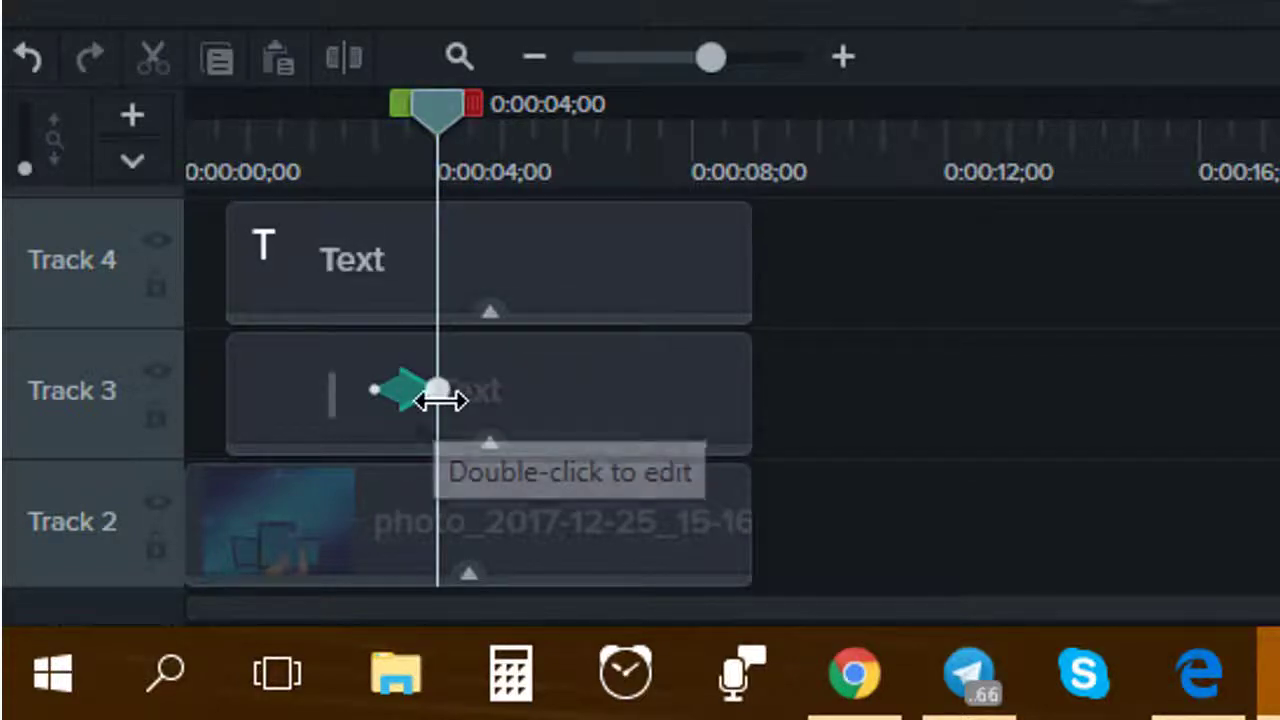
{"action": "left_click", "coordinate": [437, 401]}
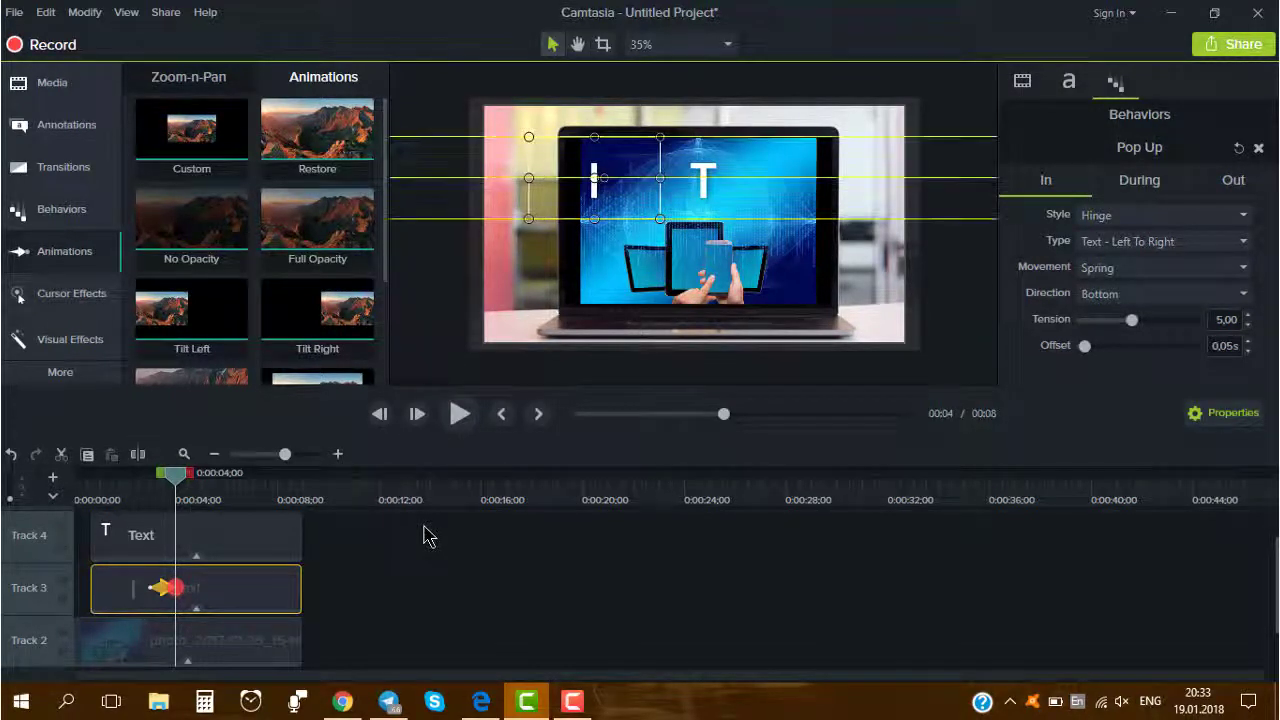
{"action": "left_click", "coordinate": [530, 627]}
{"action": "scroll", "coordinate": [394, 569], "scroll_direction": "up", "scroll_amount": 1}
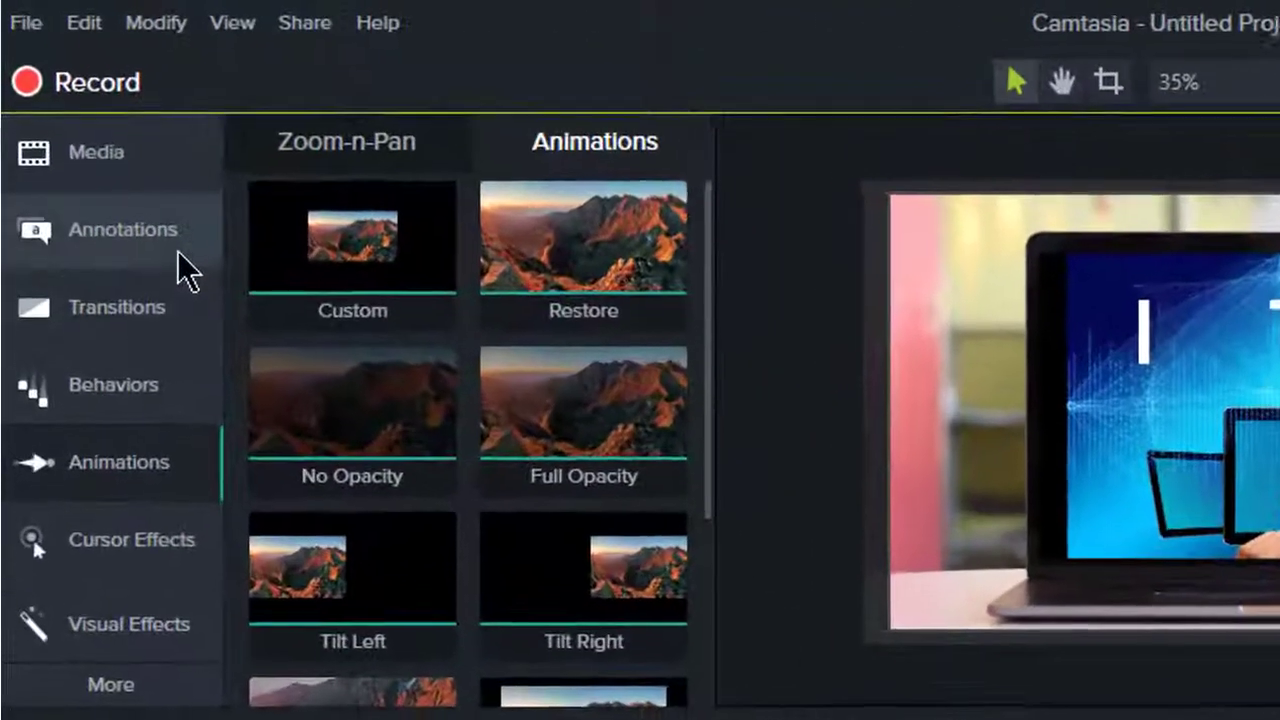
Add a plain ABC callout on Track 5 at 0:00:04;00, place it between I and T, and enter the first name's remaining letters
{"action": "left_click", "coordinate": [95, 135]}
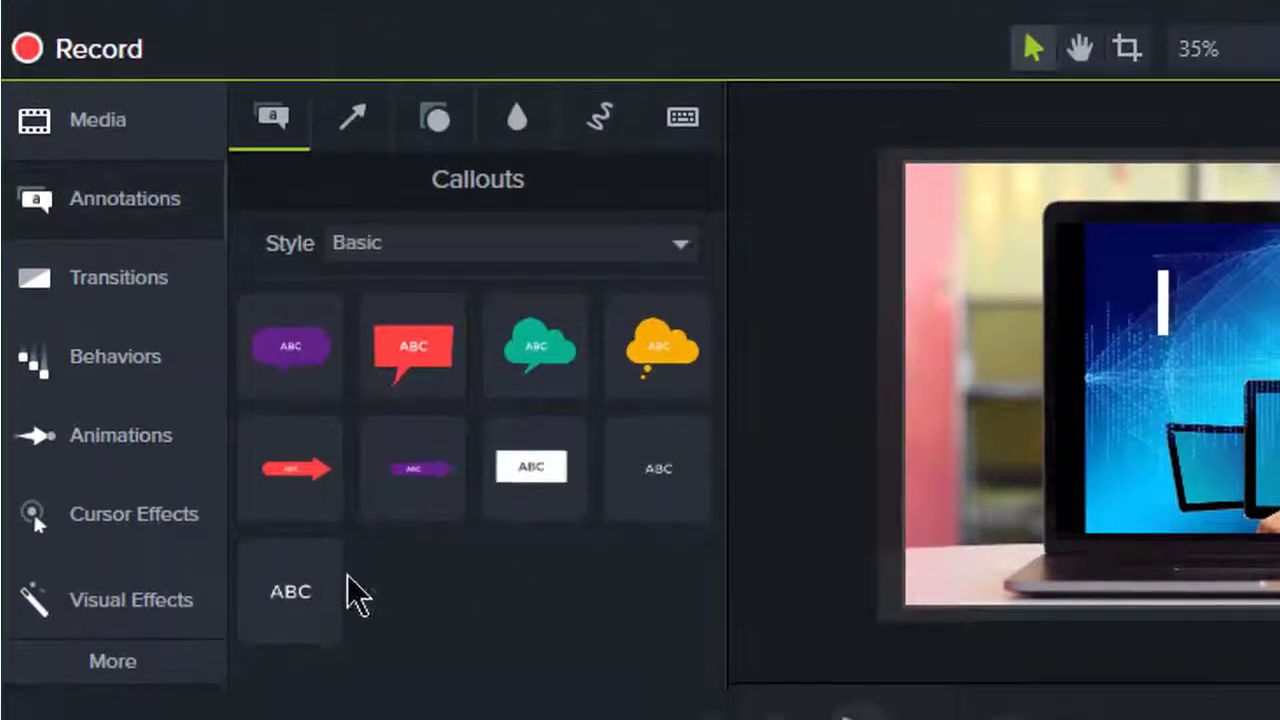
{"action": "left_click_drag", "start_coordinate": [320, 615], "coordinate": [355, 719]}
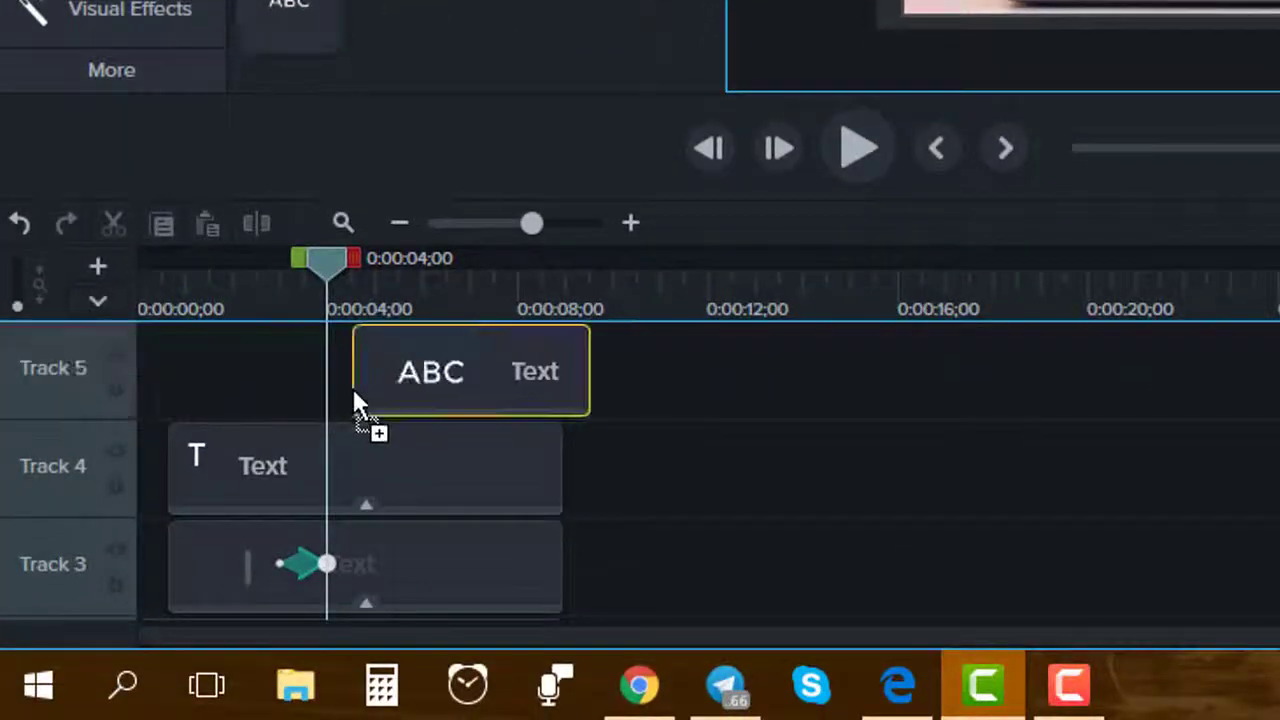
{"action": "left_click_drag", "start_coordinate": [353, 391], "coordinate": [328, 383]}
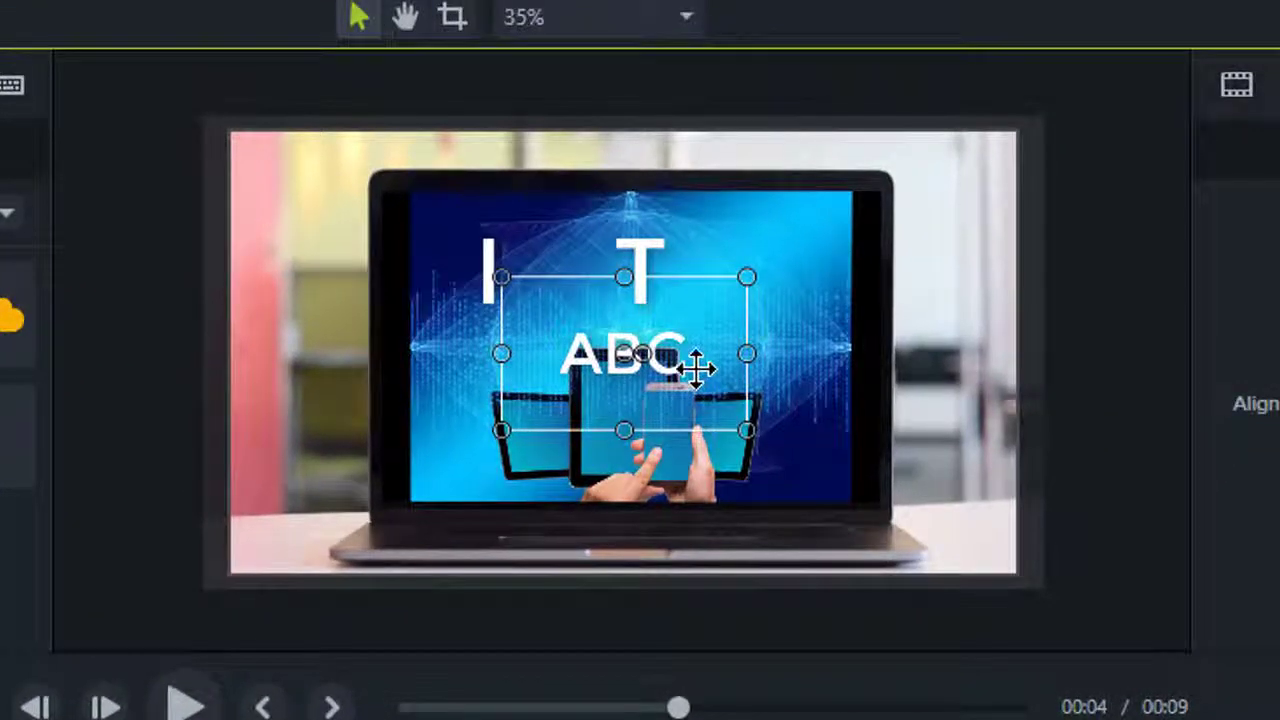
{"action": "left_click_drag", "start_coordinate": [691, 366], "coordinate": [643, 310]}
{"action": "type", "text": "van"}
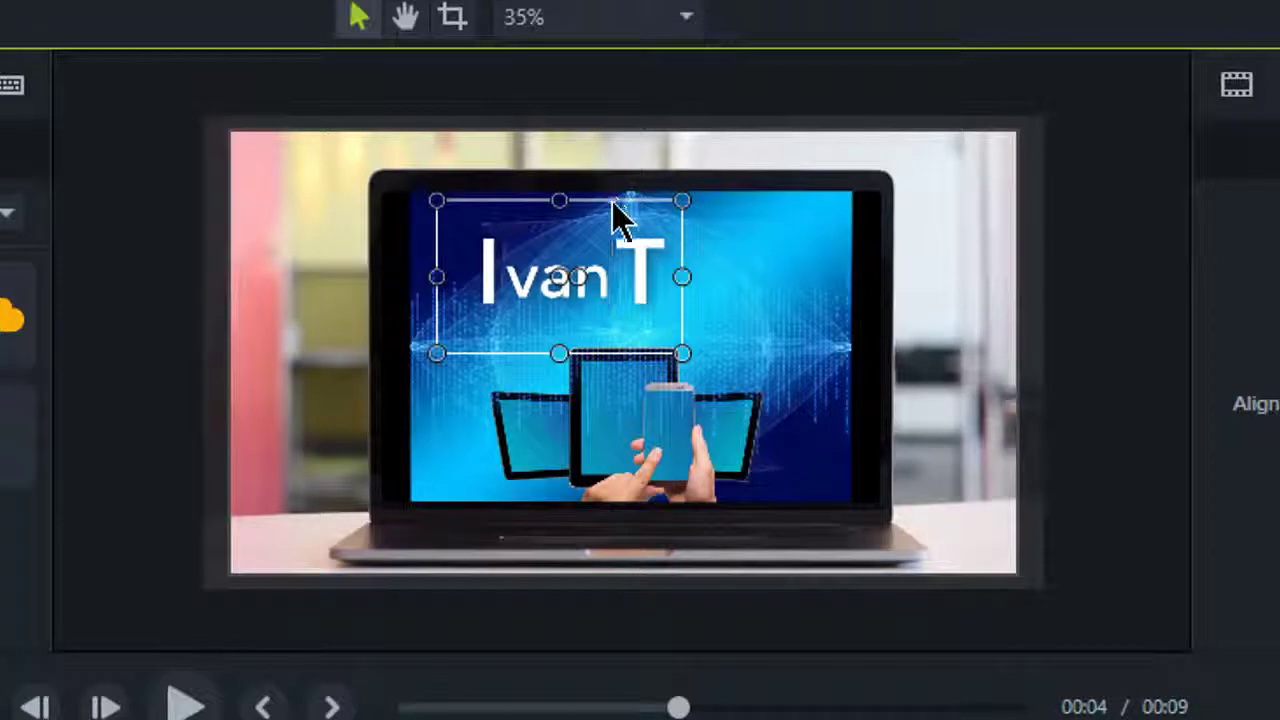
Set the new callout's text to Yu Gothic UI Semibold, then narrow its box and fit it beside the I
{"action": "key", "text": "shift+Left"}
{"action": "key", "text": "shift+Left"}
{"action": "key", "text": "shift+Left"}
{"action": "key", "text": "shift+Left"}
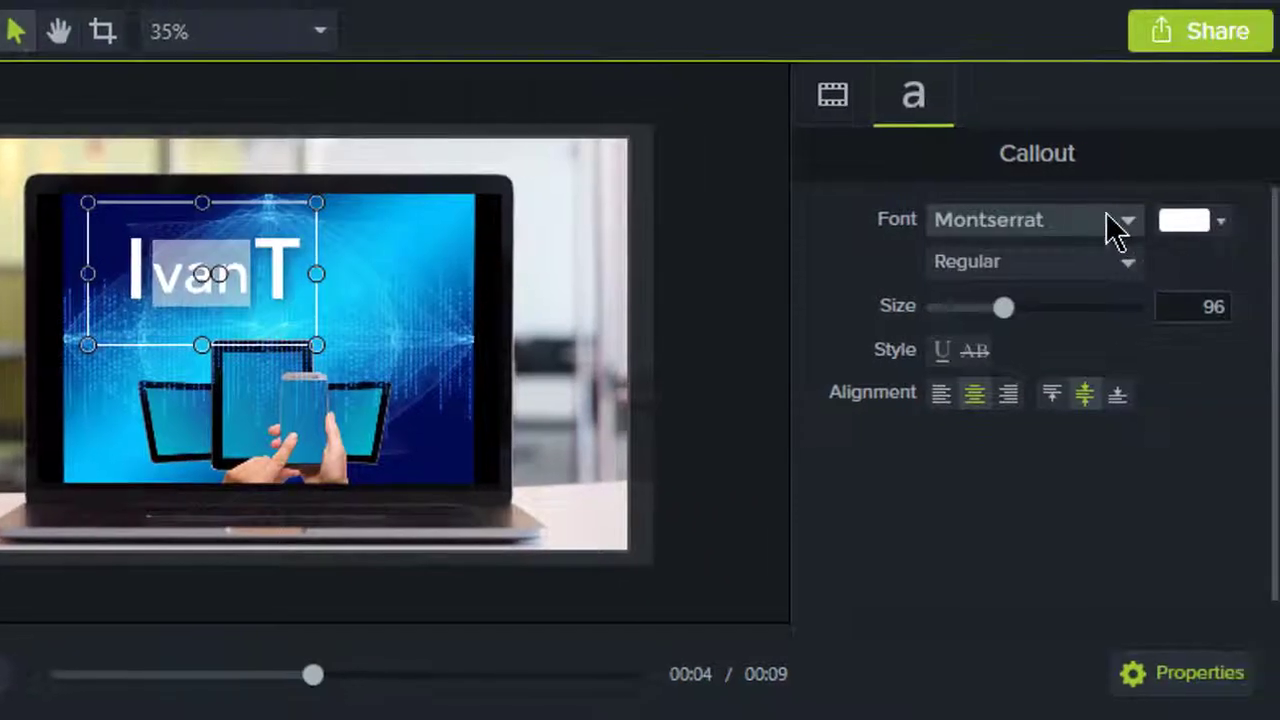
{"action": "left_click", "coordinate": [1115, 222]}
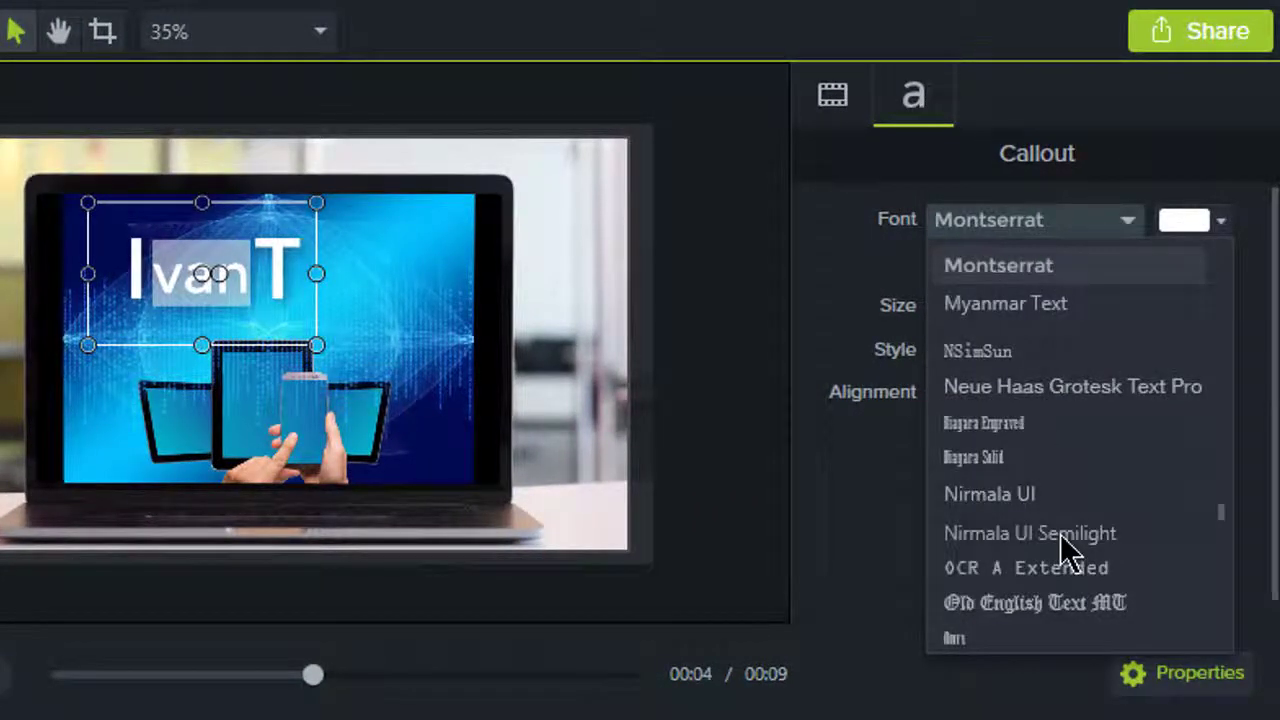
{"action": "scroll", "coordinate": [1063, 550], "scroll_direction": "down", "scroll_amount": 12}
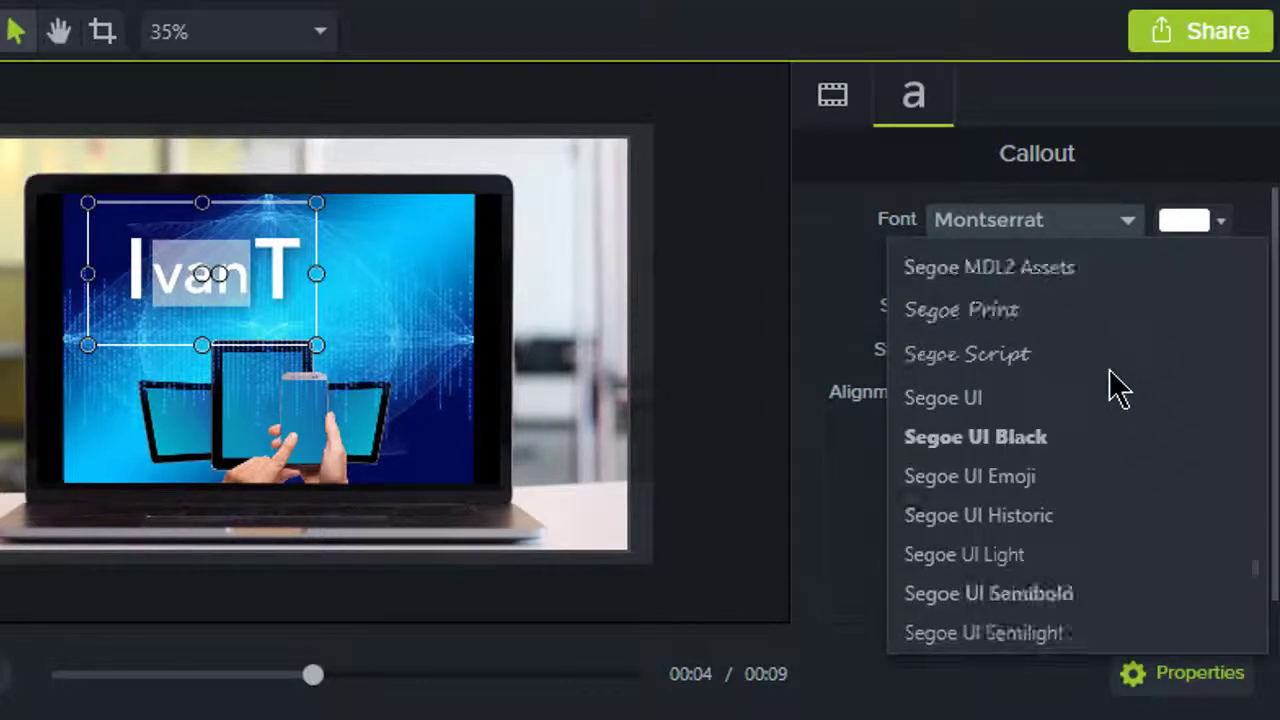
{"action": "scroll", "coordinate": [1118, 390], "scroll_direction": "down", "scroll_amount": 12}
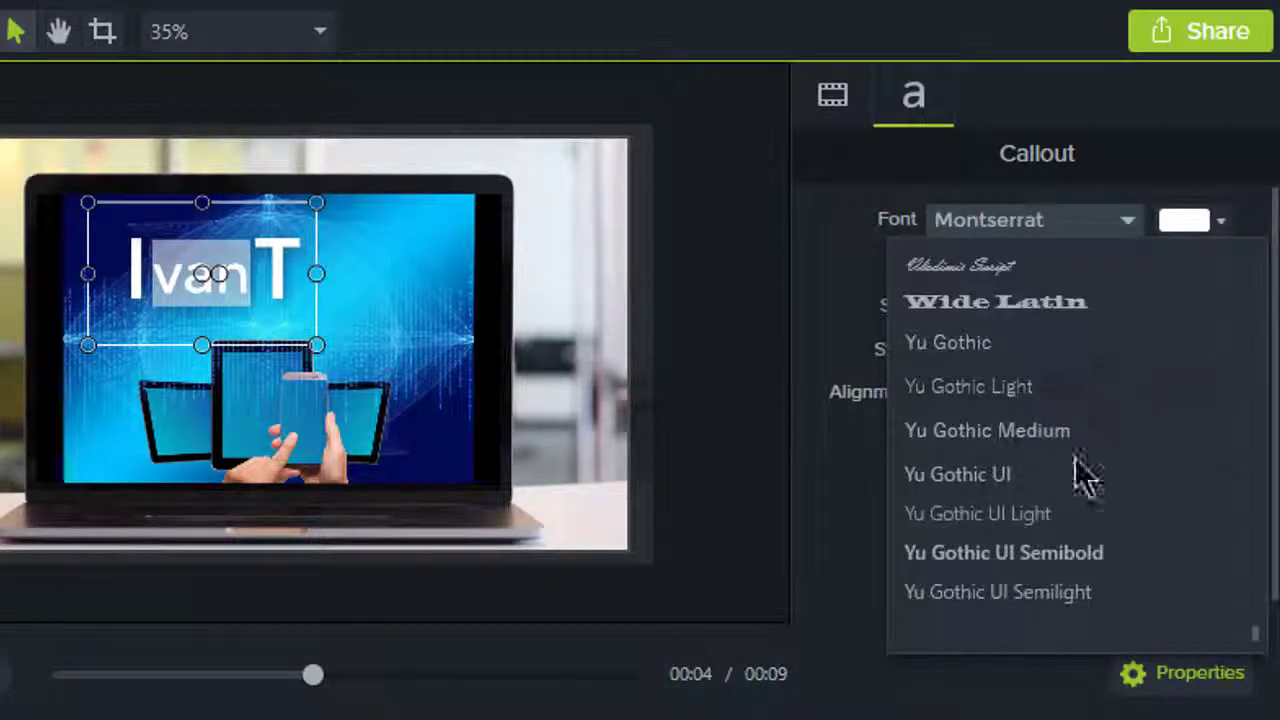
{"action": "left_click", "coordinate": [1045, 556]}
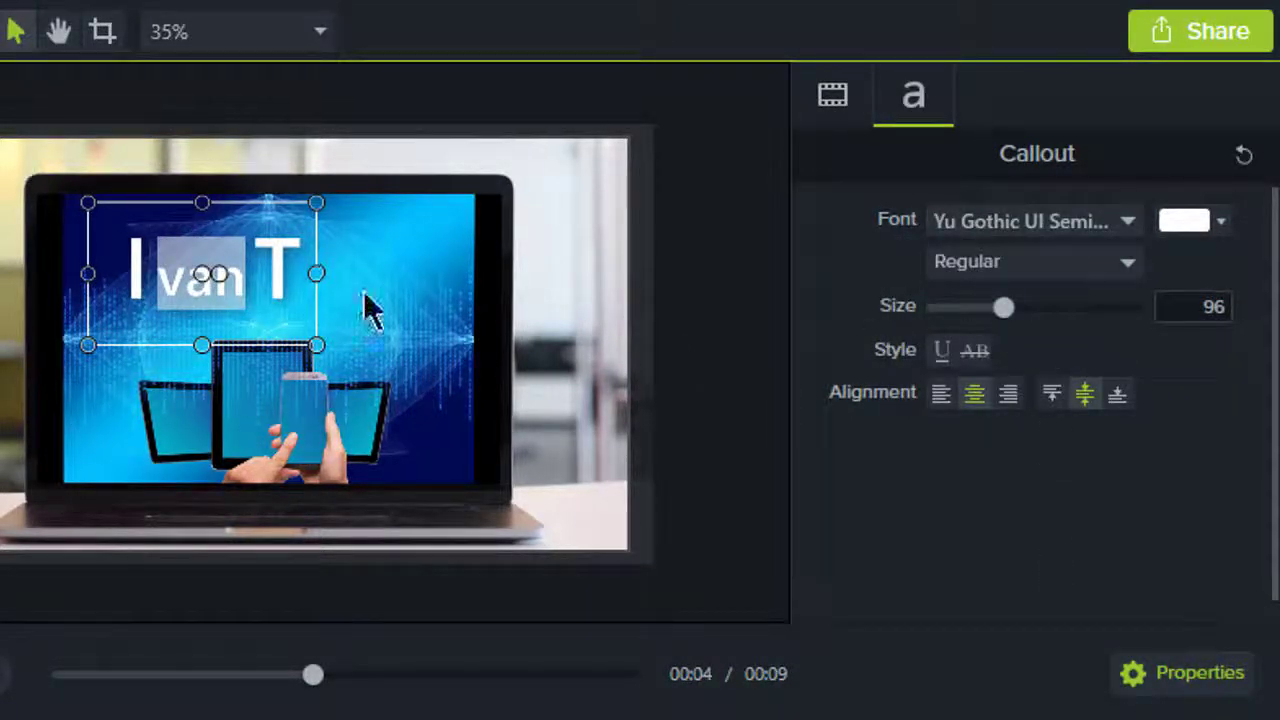
{"action": "mouse_move", "coordinate": [316, 272]}
{"action": "left_mouse_down"}
{"action": "mouse_move", "coordinate": [285, 270]}
{"action": "mouse_move", "coordinate": [314, 271]}
{"action": "mouse_move", "coordinate": [299, 270]}
{"action": "left_mouse_up"}
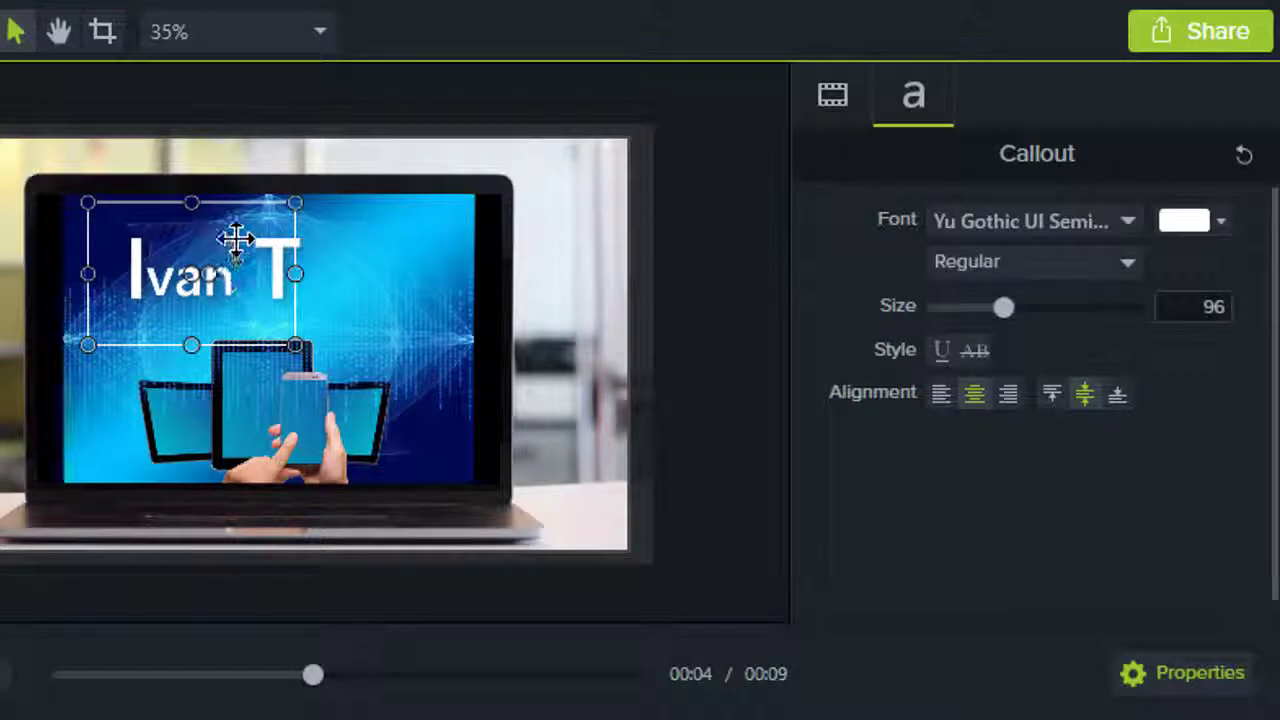
{"action": "left_click_drag", "start_coordinate": [236, 238], "coordinate": [234, 238]}
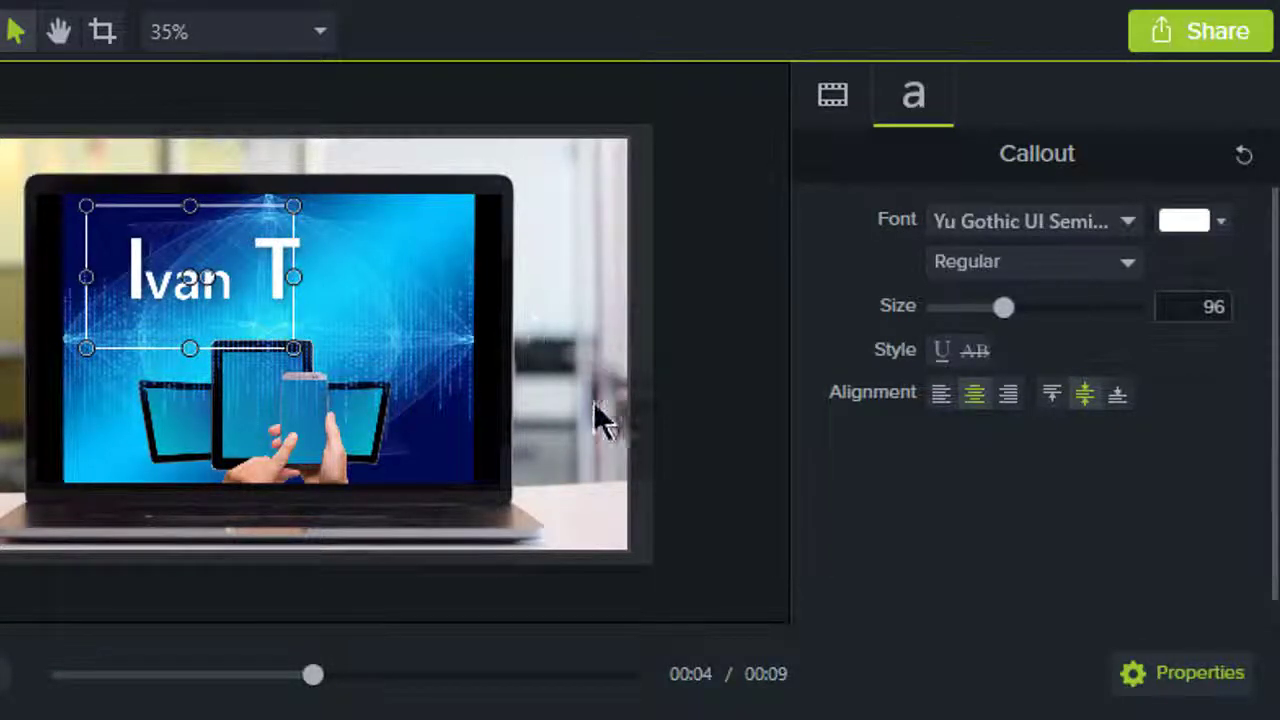
Make the new callout's text bold and set its size to 110
{"action": "left_click", "coordinate": [1051, 277]}
{"action": "left_click", "coordinate": [1020, 378]}
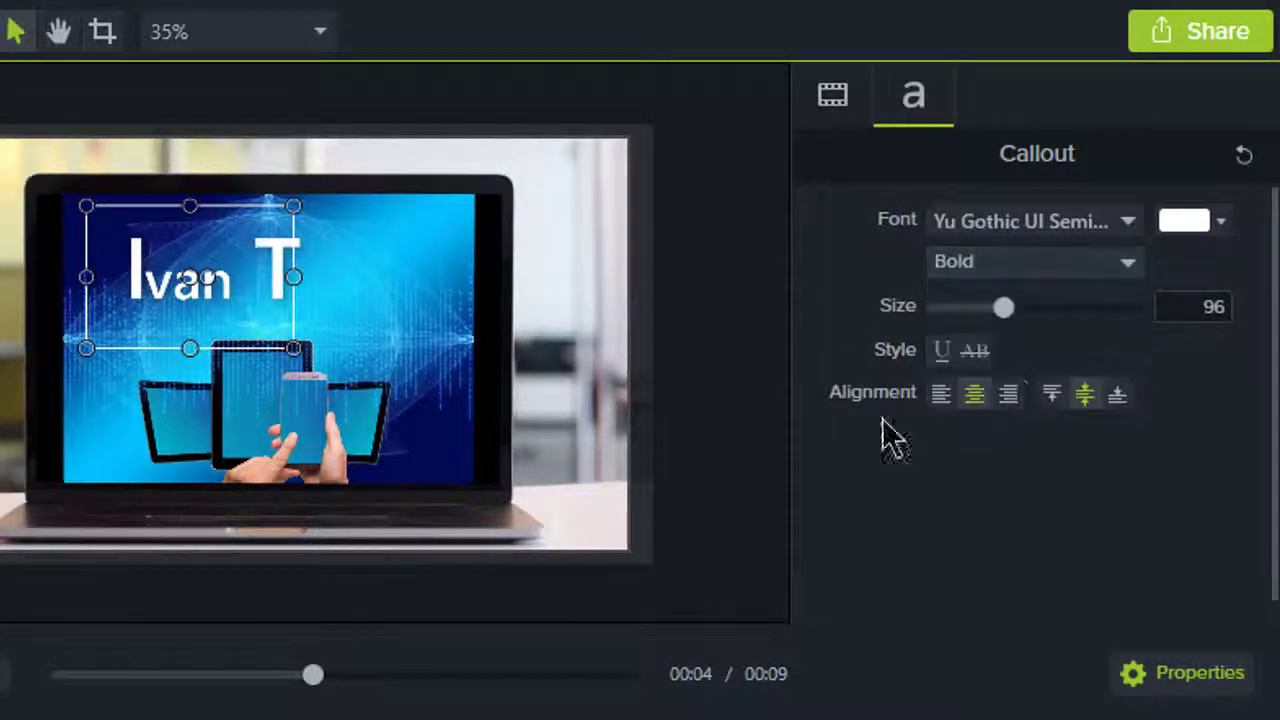
{"action": "left_click_drag", "start_coordinate": [1014, 320], "coordinate": [1026, 322]}
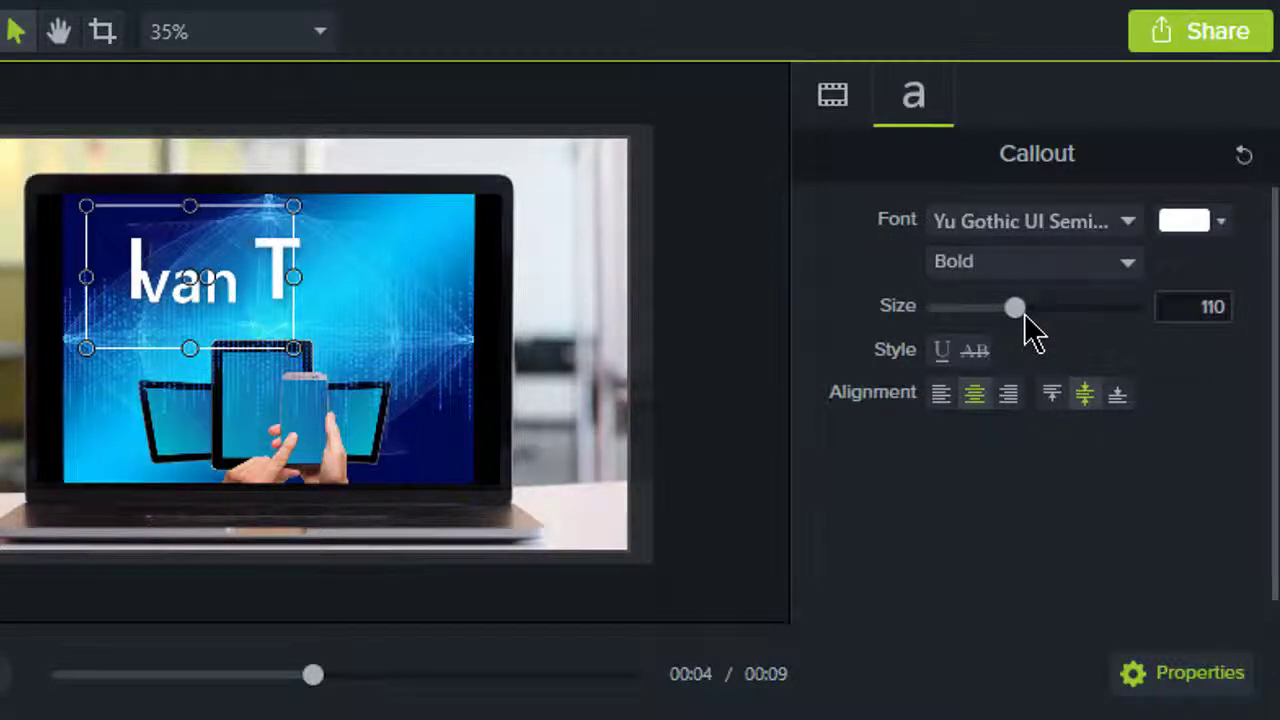
Nudge the first-name letters closer to the I, then copy that callout and paste the duplicate at 0:00:04;00
{"action": "mouse_move", "coordinate": [237, 268]}
{"action": "left_mouse_down"}
{"action": "mouse_move", "coordinate": [258, 266]}
{"action": "mouse_move", "coordinate": [232, 266]}
{"action": "left_mouse_up"}
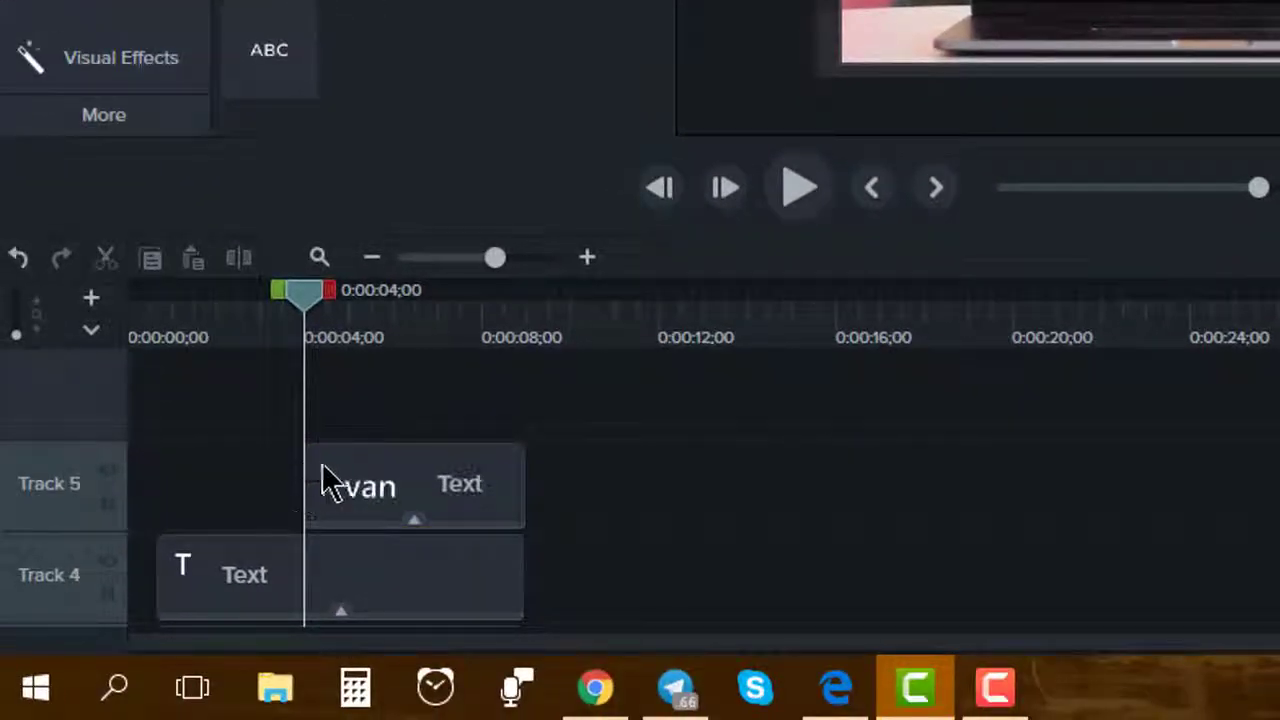
{"action": "right_click", "coordinate": [323, 472]}
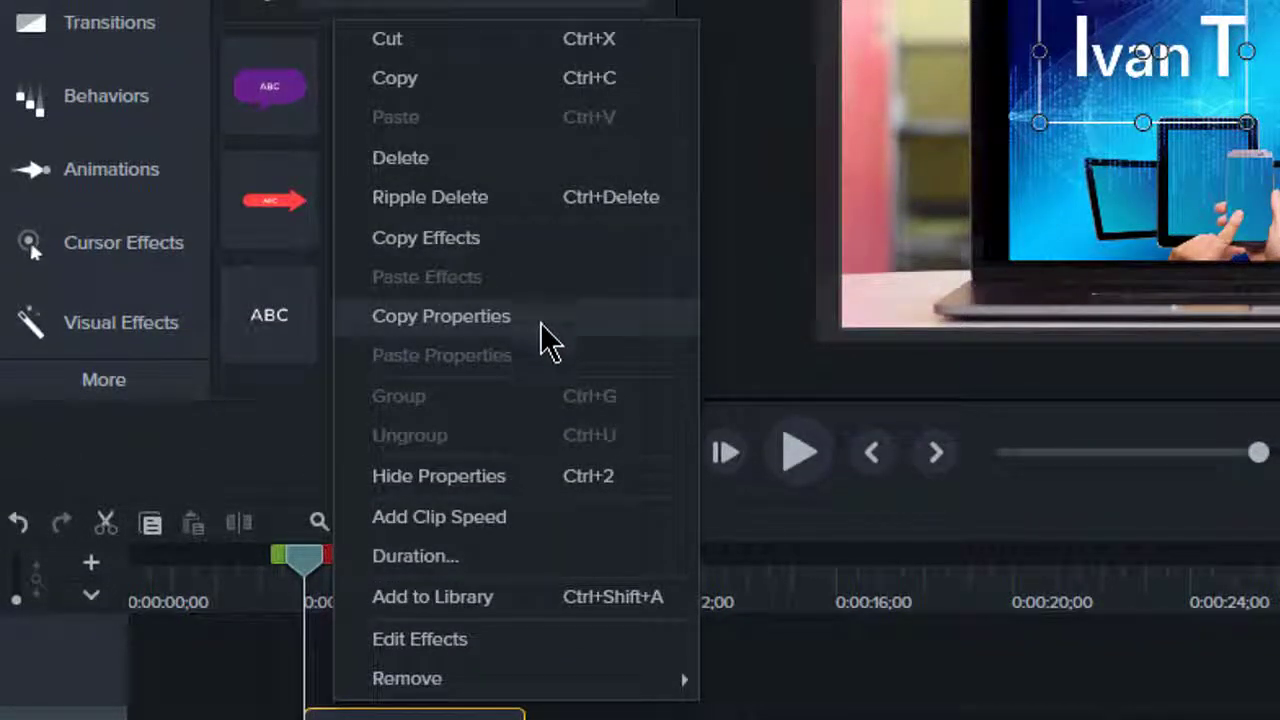
{"action": "left_click", "coordinate": [620, 86]}
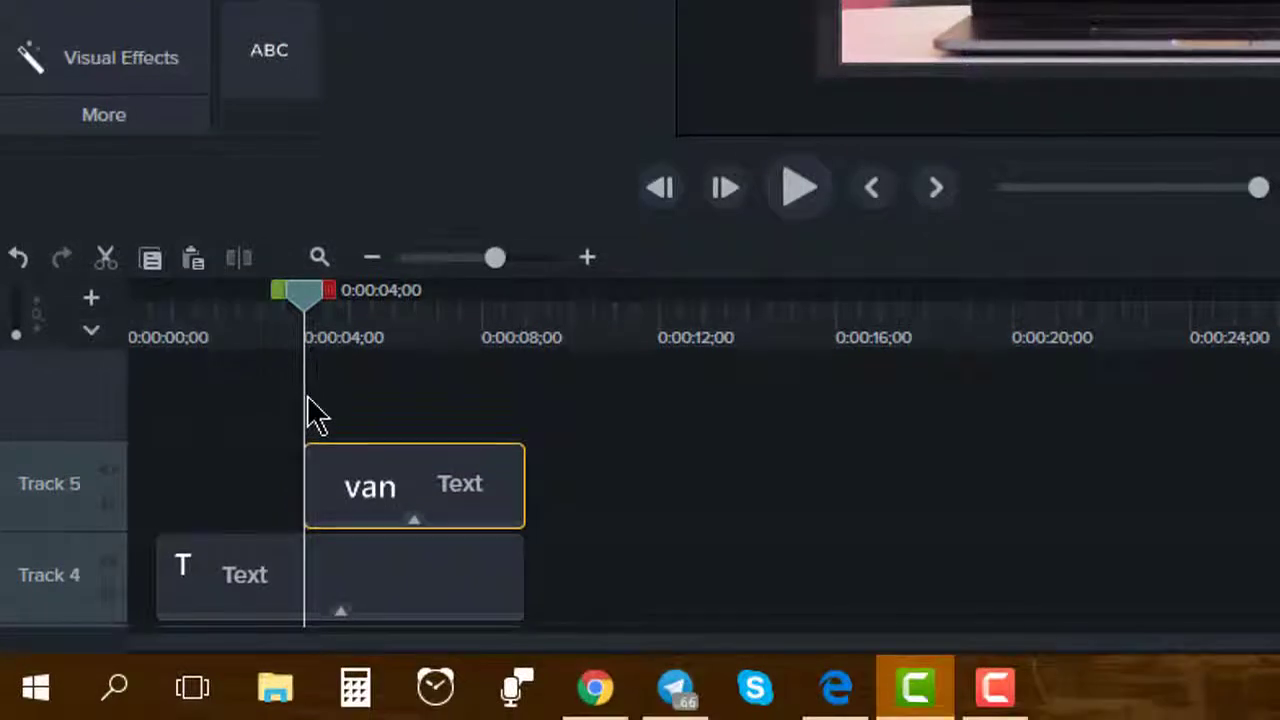
{"action": "key", "text": "ctrl+v"}
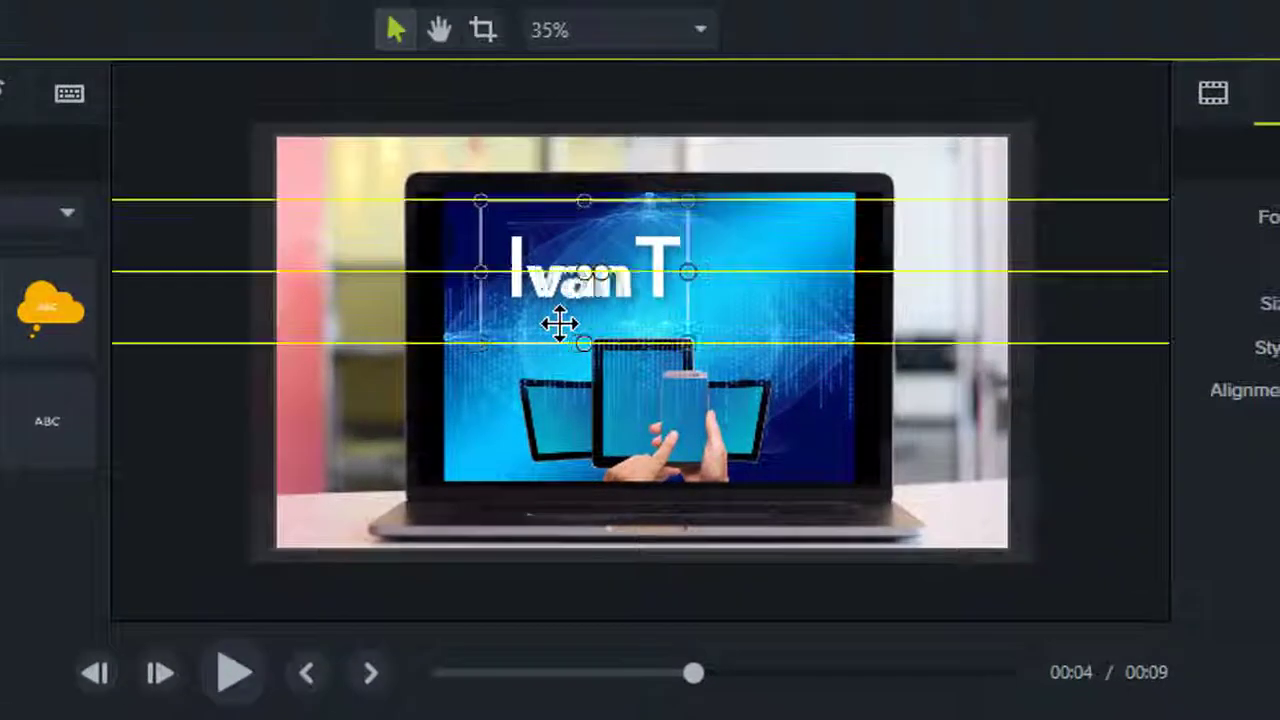
Shift the duplicated callout horizontally along the same line until its letters follow the T
{"action": "key", "text": "Right"}
{"action": "key", "text": "Right"}
{"action": "key", "text": "Right"}
{"action": "key", "text": "Right"}
{"action": "key", "text": "Right"}
{"action": "key", "text": "Right"}
{"action": "key", "text": "Right"}
{"action": "key", "text": "Right"}
{"action": "key", "text": "Right"}
{"action": "key", "text": "Right"}
{"action": "key", "text": "Right"}
{"action": "key", "text": "Right"}
{"action": "key", "text": "Right"}
{"action": "key", "text": "Right"}
{"action": "key", "text": "Right"}
{"action": "key", "text": "Right"}
{"action": "key", "text": "Right"}
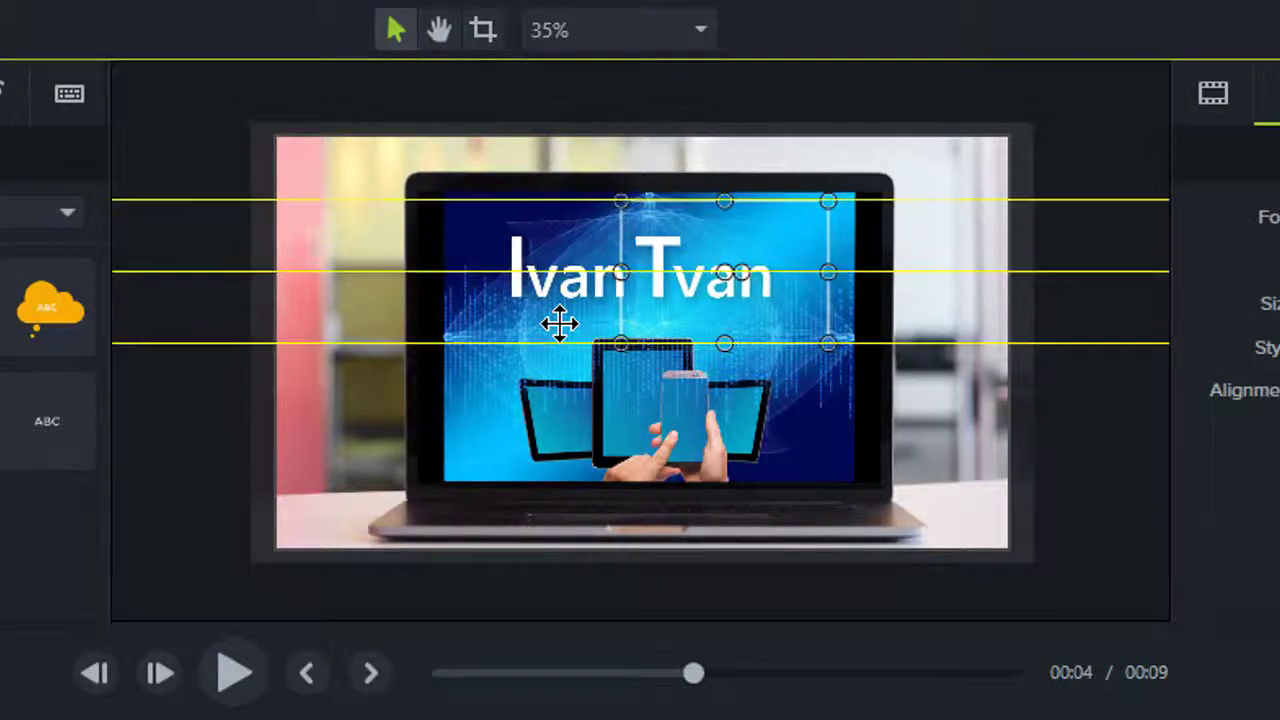
{"action": "key", "text": "Left"}
{"action": "key", "text": "Left"}
{"action": "key", "text": "Left"}
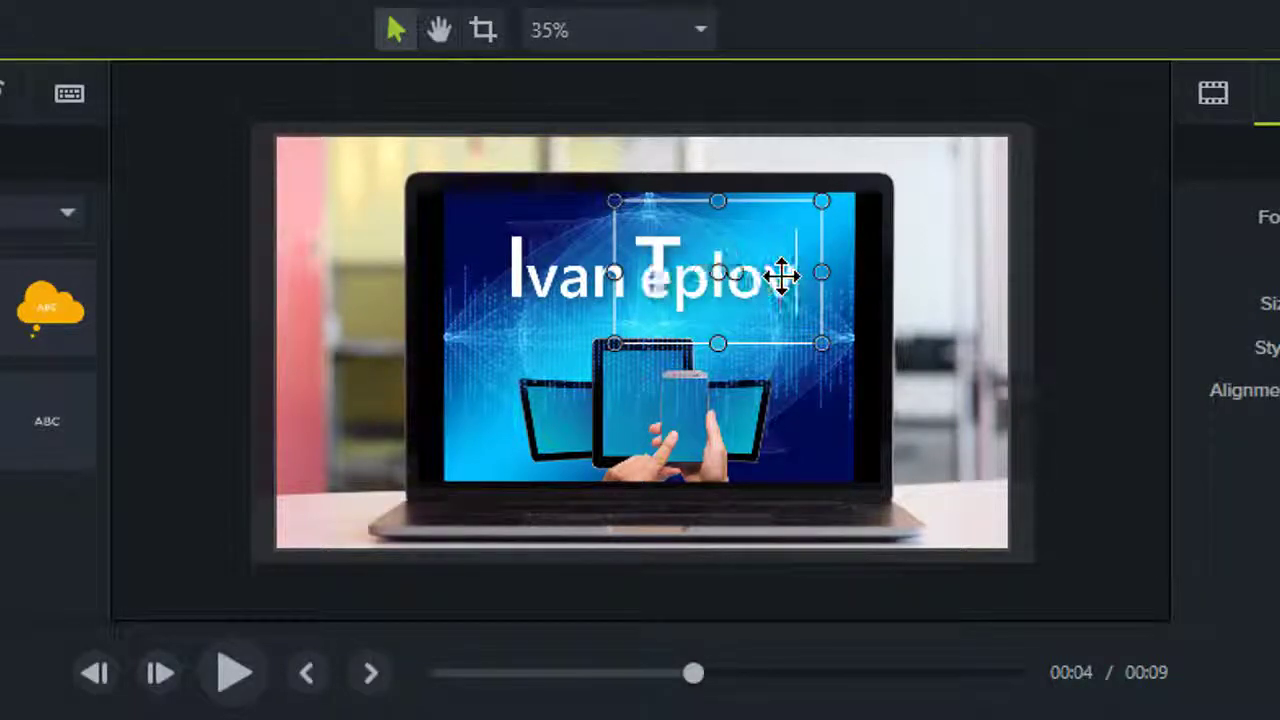
Replace the duplicate's text with the surname's remaining letters and shift it right until it sits directly beside the T
{"action": "left_click", "coordinate": [770, 195]}
{"action": "left_click", "coordinate": [731, 281]}
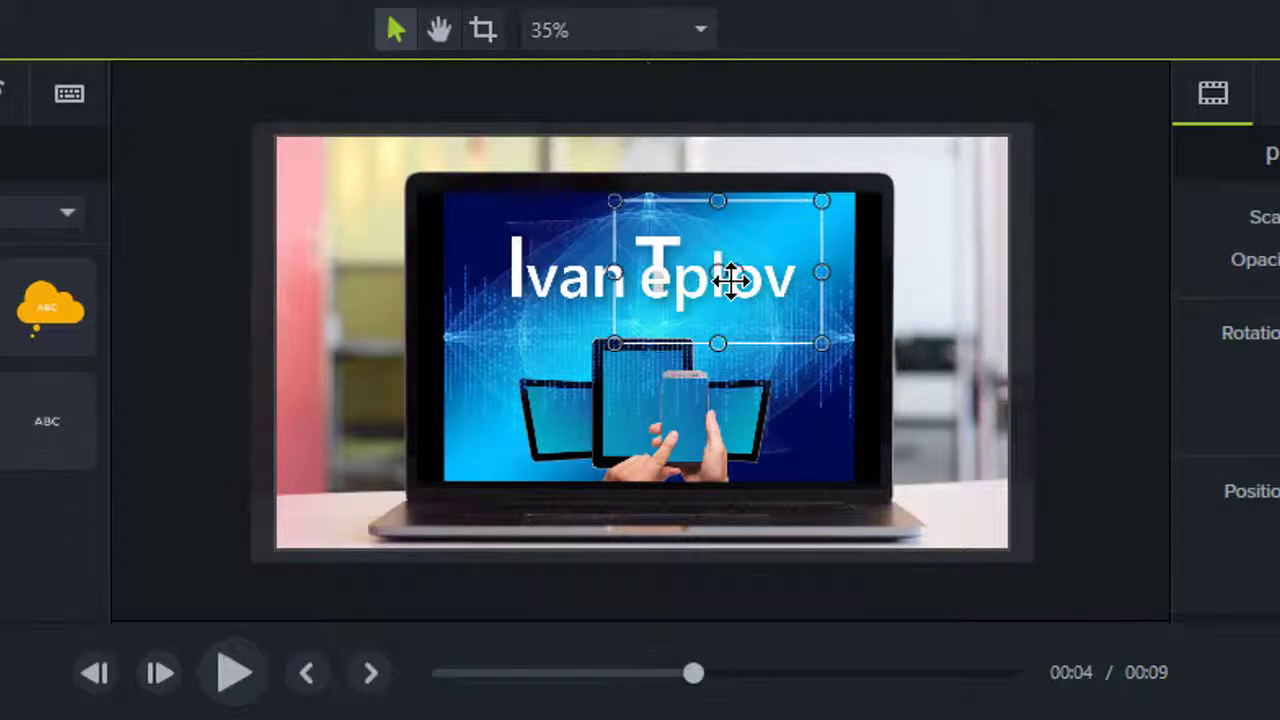
{"action": "key", "text": "Right"}
{"action": "key", "text": "Right"}
{"action": "key", "text": "Right"}
{"action": "key", "text": "Right"}
{"action": "key", "text": "Right"}
{"action": "key", "text": "Right"}
{"action": "key", "text": "Right"}
{"action": "key", "text": "Right"}
{"action": "key", "text": "Right"}
{"action": "key", "text": "Right"}
{"action": "key", "text": "Right"}
{"action": "key", "text": "Right"}
{"action": "key", "text": "Right"}
{"action": "key", "text": "Right"}
{"action": "key", "text": "Left"}
{"action": "key", "text": "Left"}
{"action": "key", "text": "Left"}
{"action": "key", "text": "Left"}
{"action": "key", "text": "Left"}
{"action": "key", "text": "Left"}
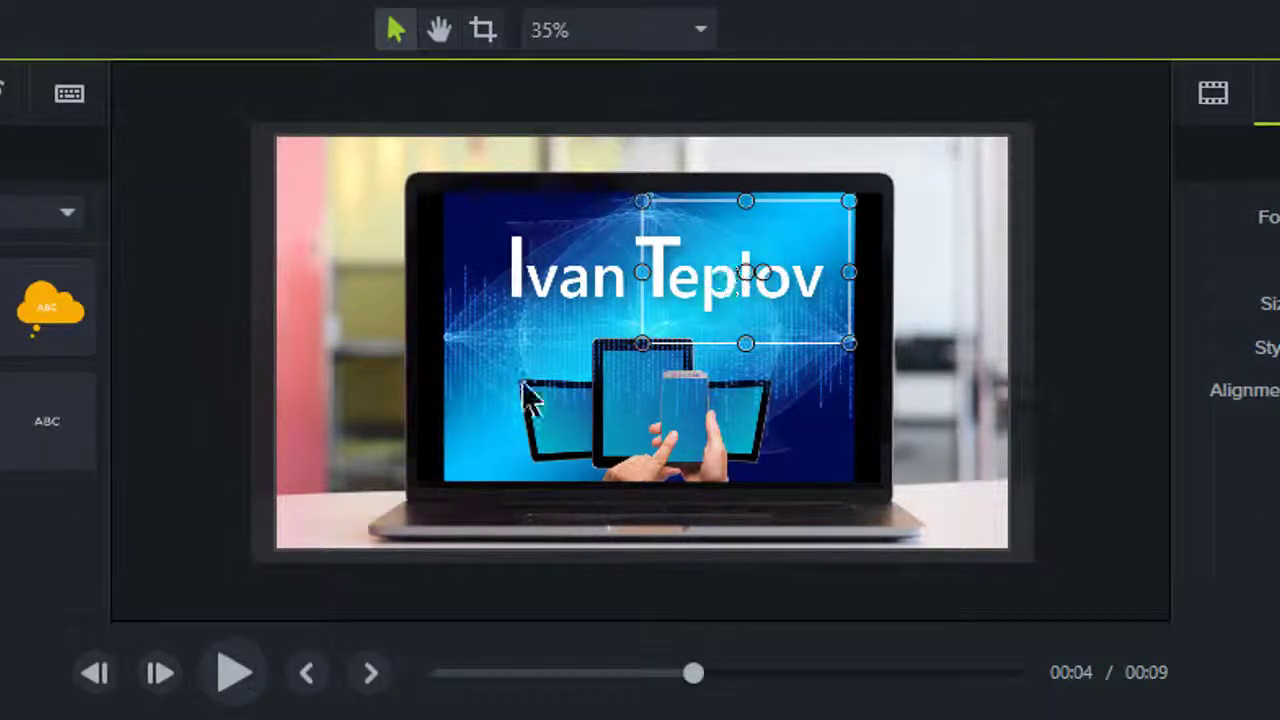
{"action": "left_click", "coordinate": [1069, 437]}
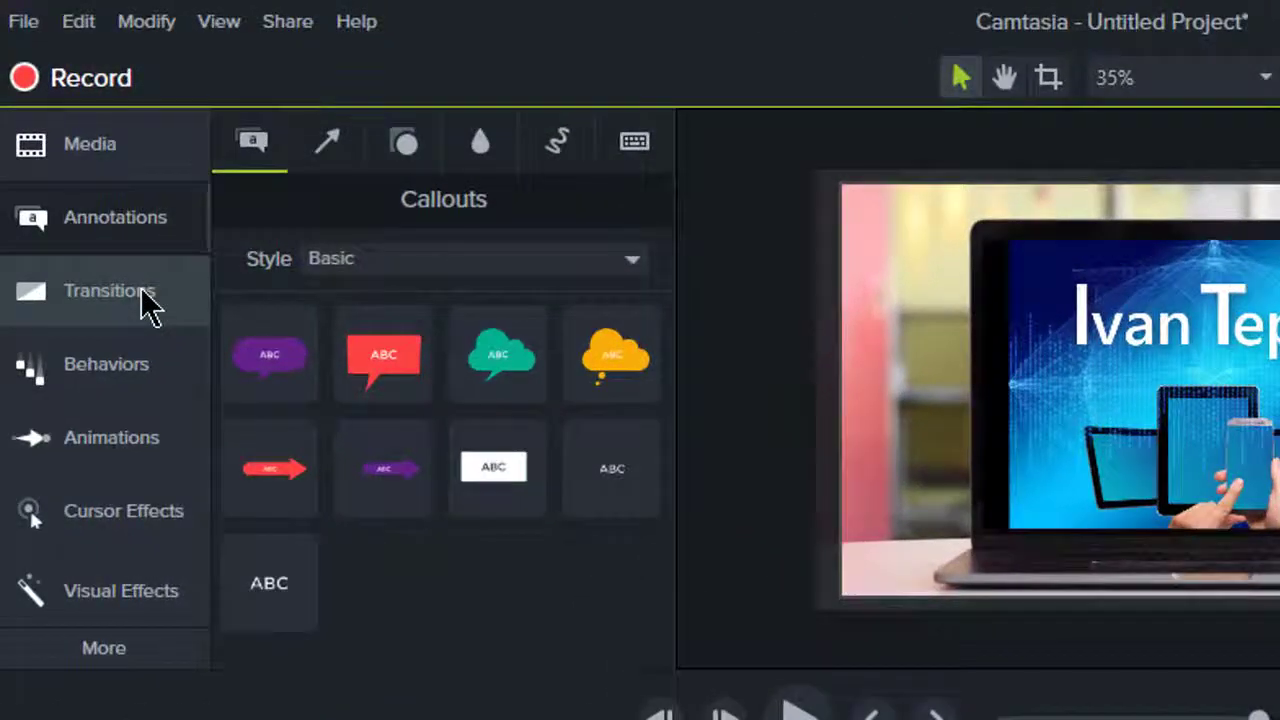
Apply one text behavior to both lowercase name callouts on Tracks 5 and 6 together
{"action": "left_click", "coordinate": [84, 174]}
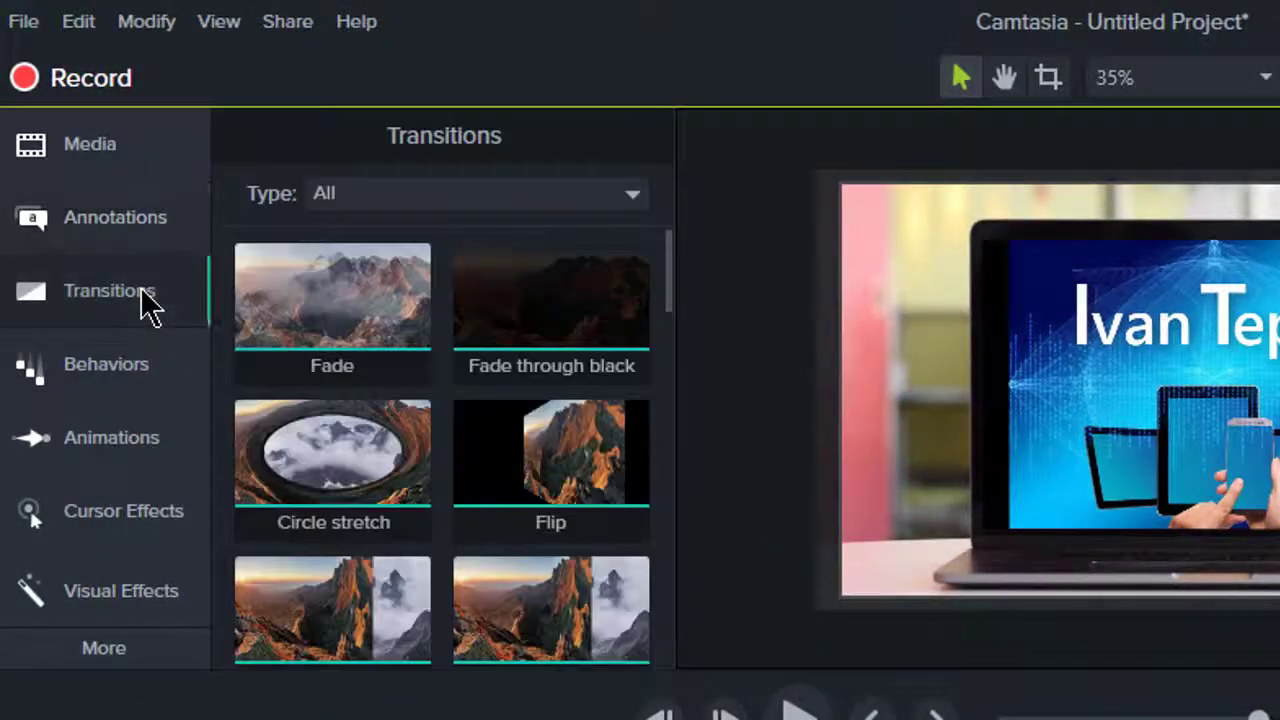
{"action": "left_click", "coordinate": [125, 372]}
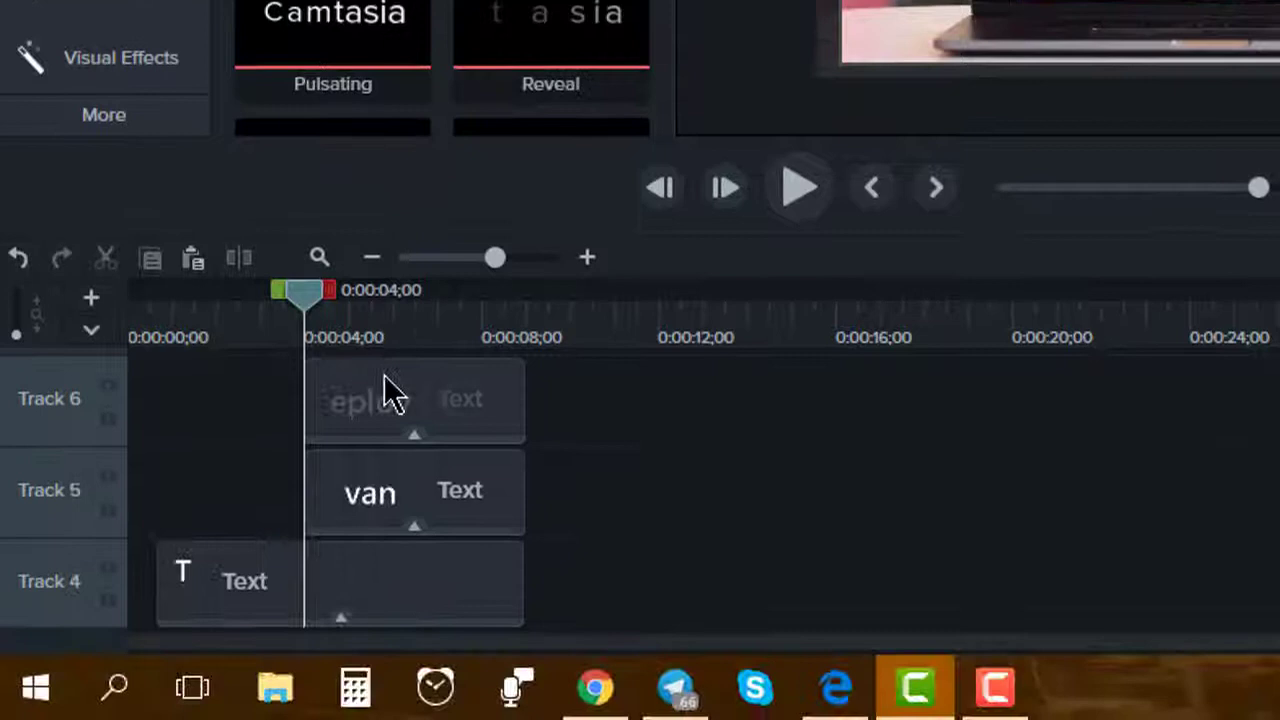
{"action": "left_click", "coordinate": [390, 392]}
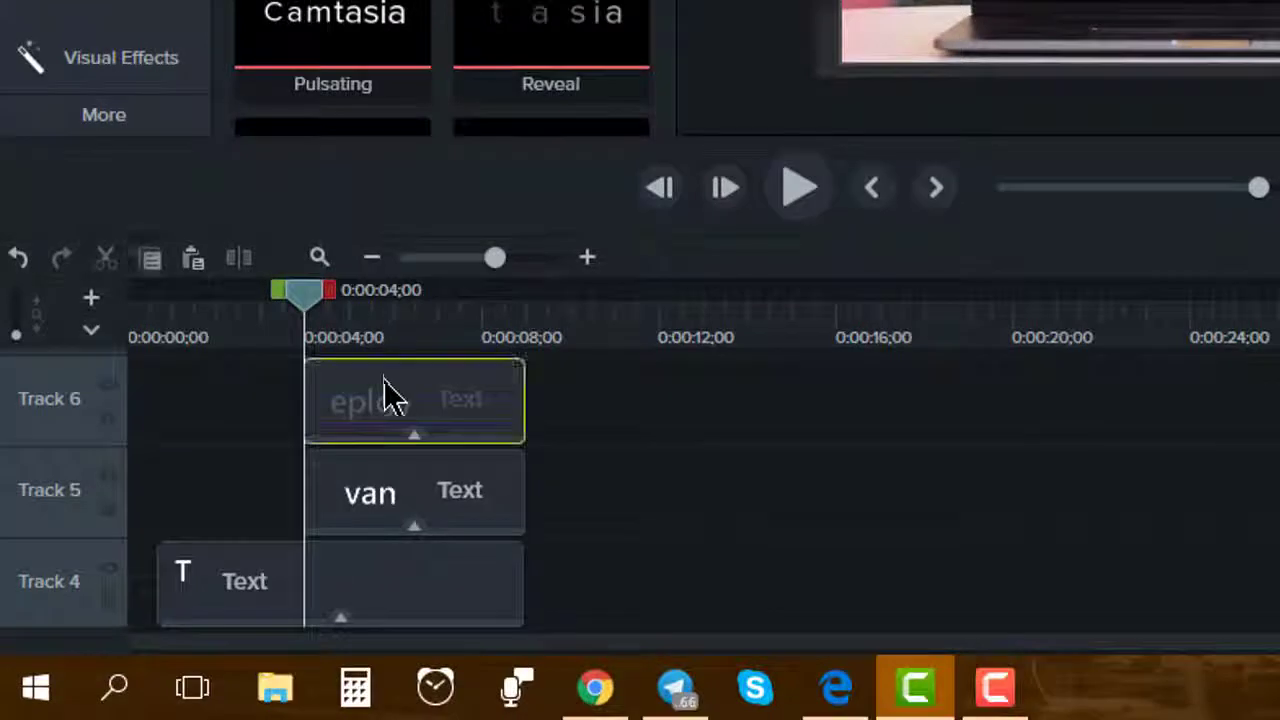
{"action": "left_click", "coordinate": [371, 505], "text": "ctrl"}
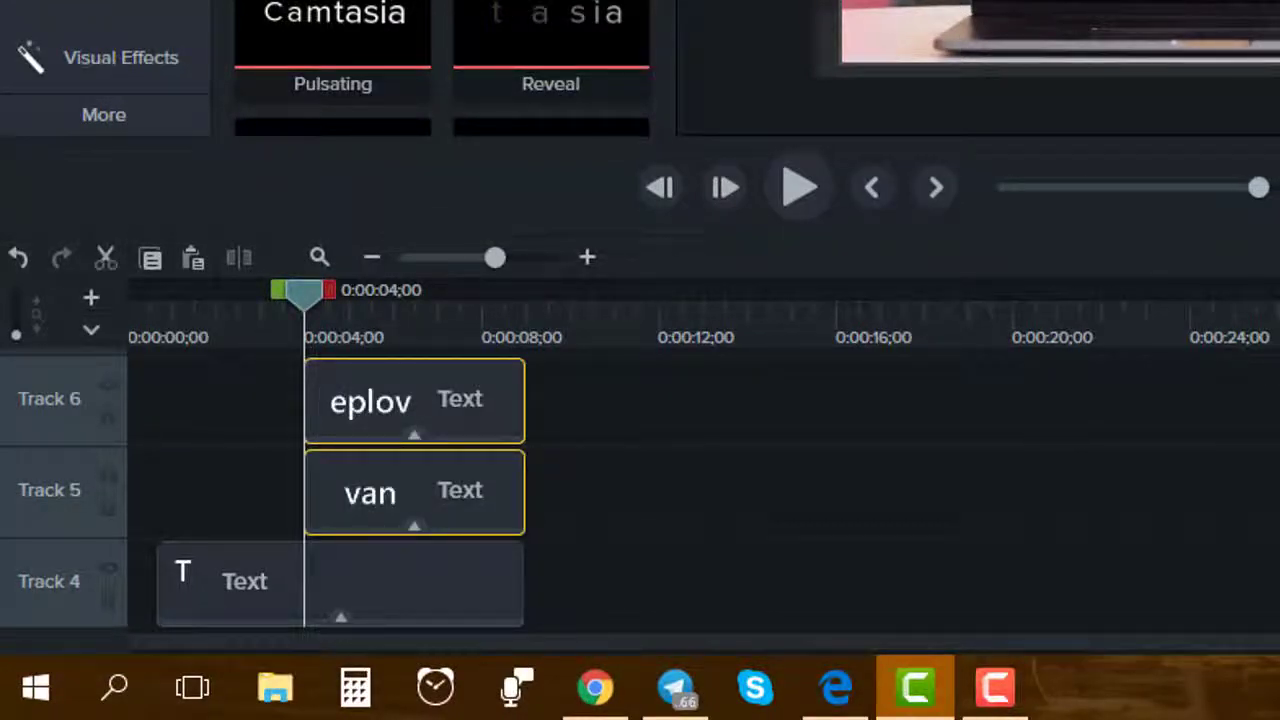
{"action": "left_click_drag", "start_coordinate": [333, 40], "coordinate": [402, 425]}
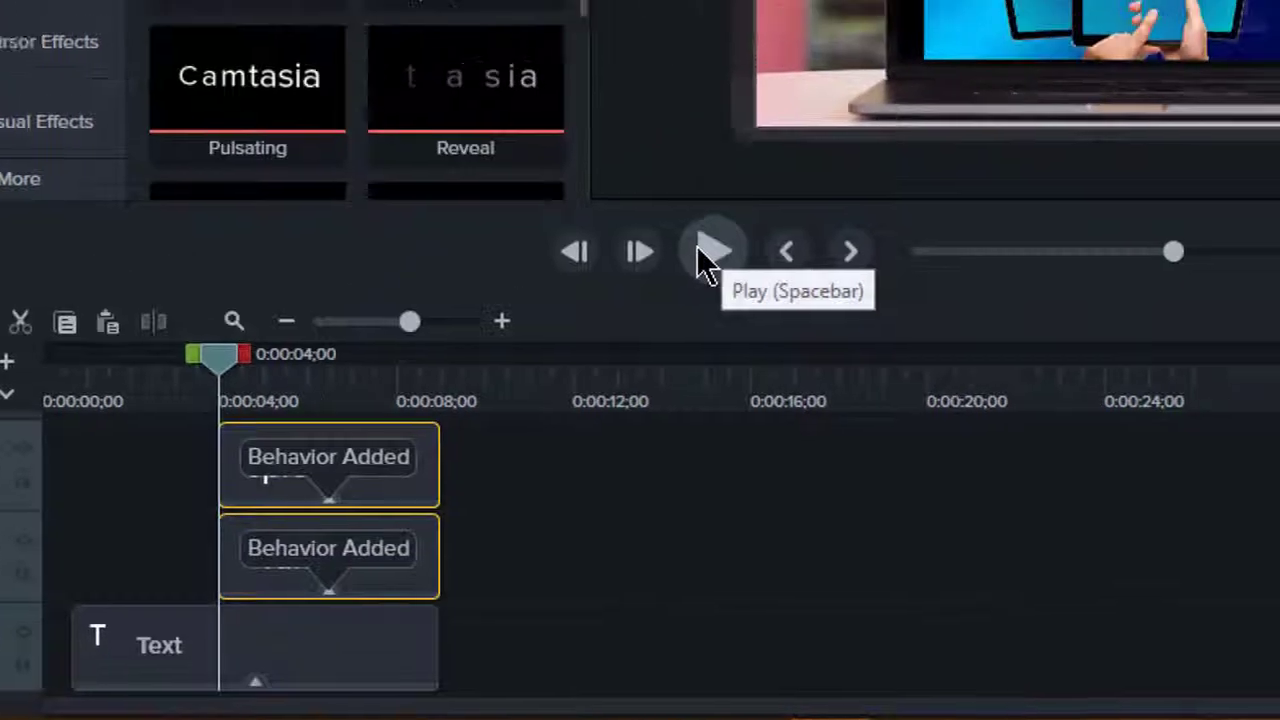
Preview the name's behavior animation, return to the start of the timeline and play the whole video
{"action": "left_click", "coordinate": [799, 188]}
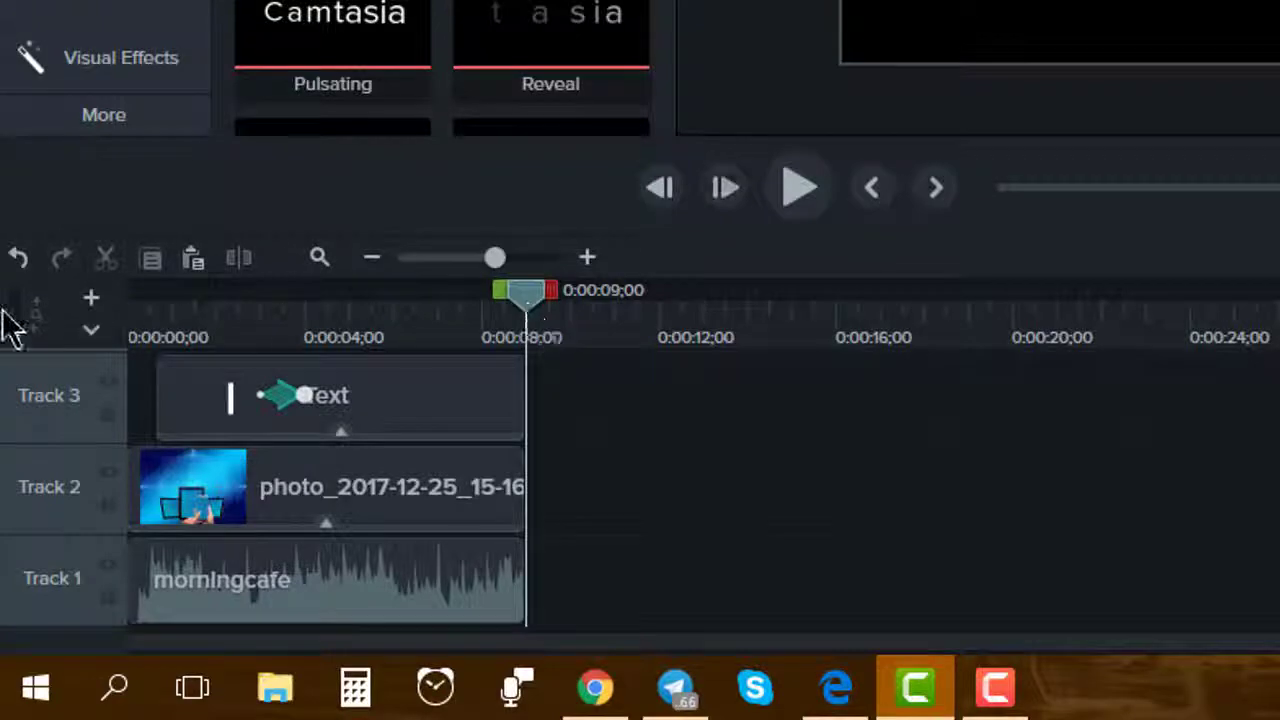
{"action": "key", "text": "ctrl+Home"}
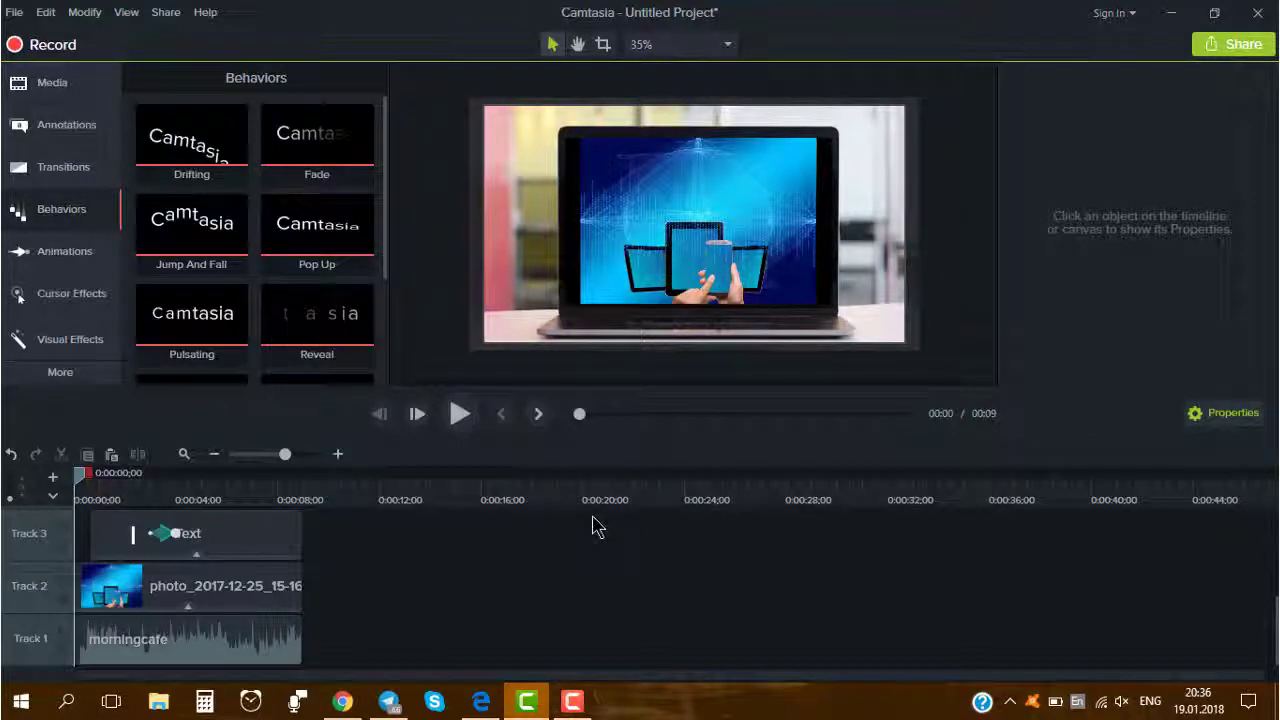
{"action": "left_click", "coordinate": [879, 249]}
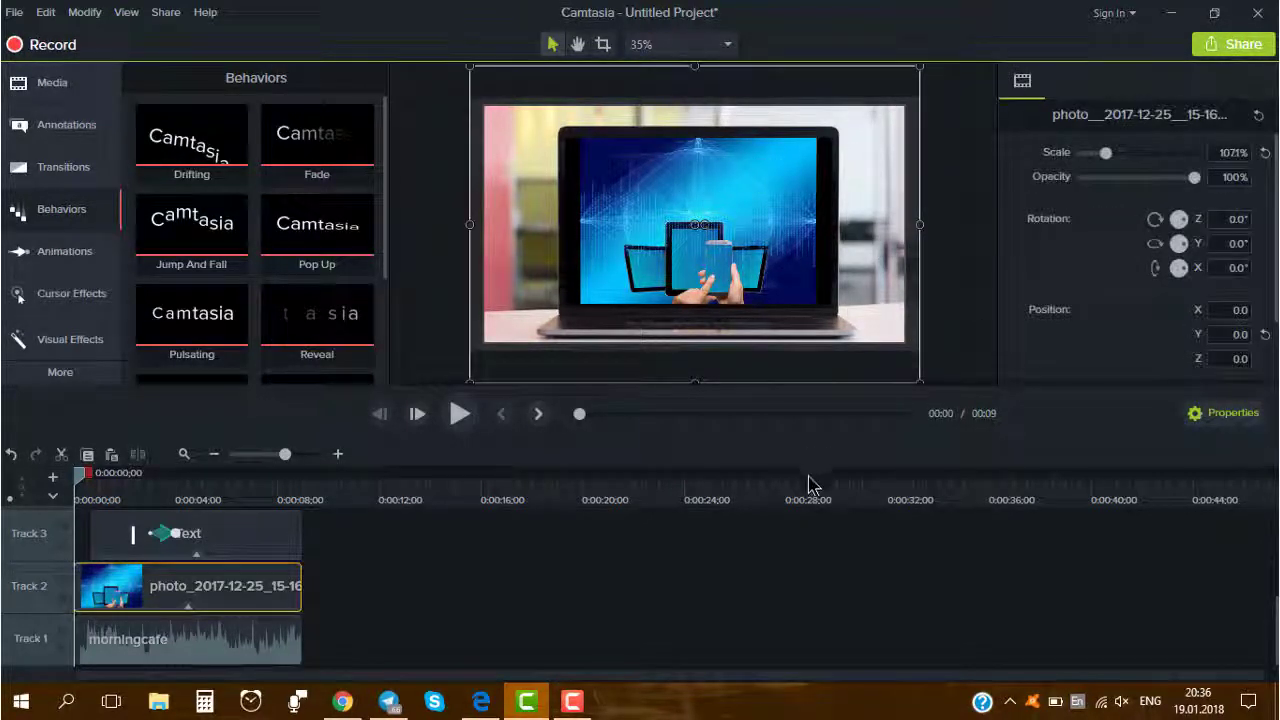
{"action": "left_click_drag", "start_coordinate": [810, 485], "coordinate": [55, 520]}
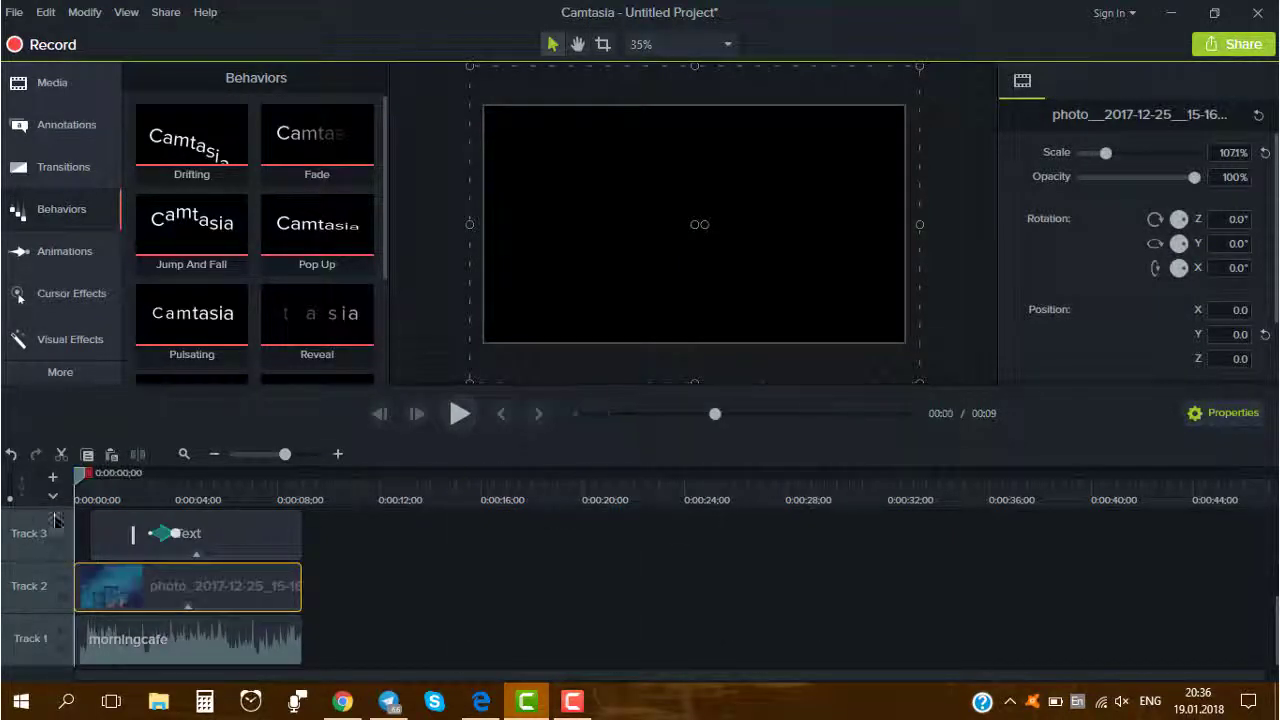
{"action": "left_click", "coordinate": [531, 574]}
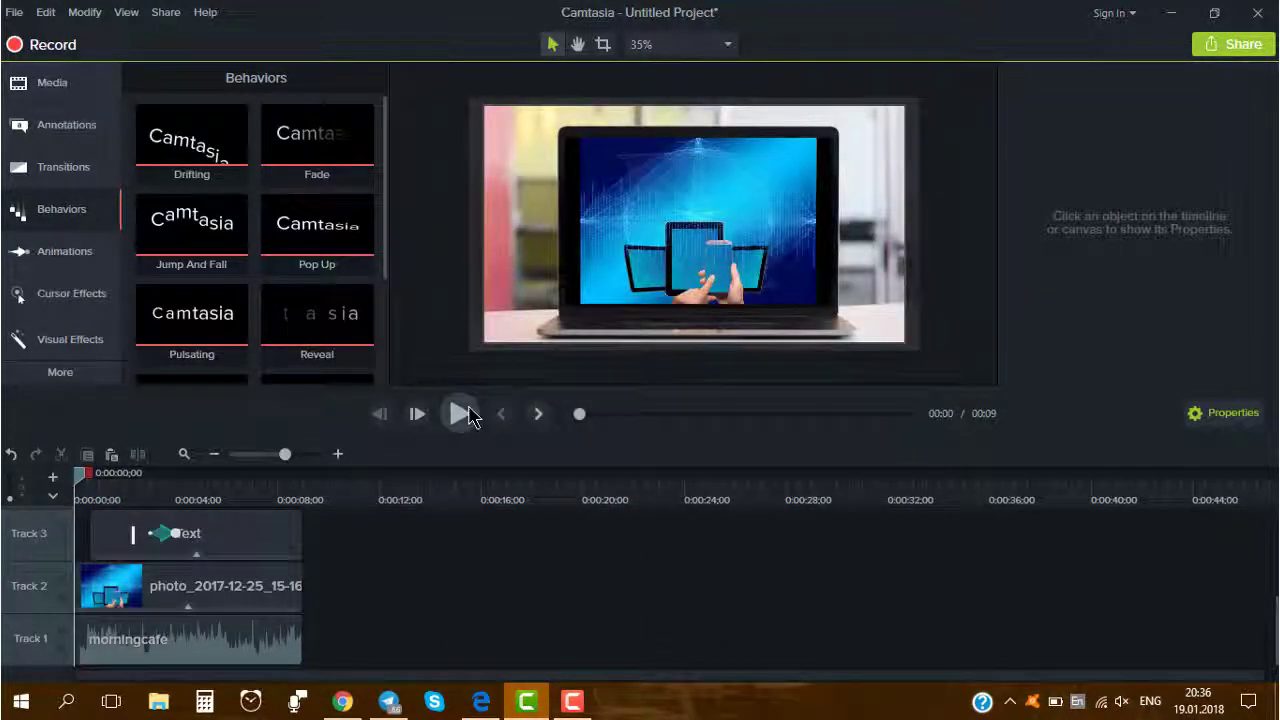
{"action": "left_click", "coordinate": [466, 416]}
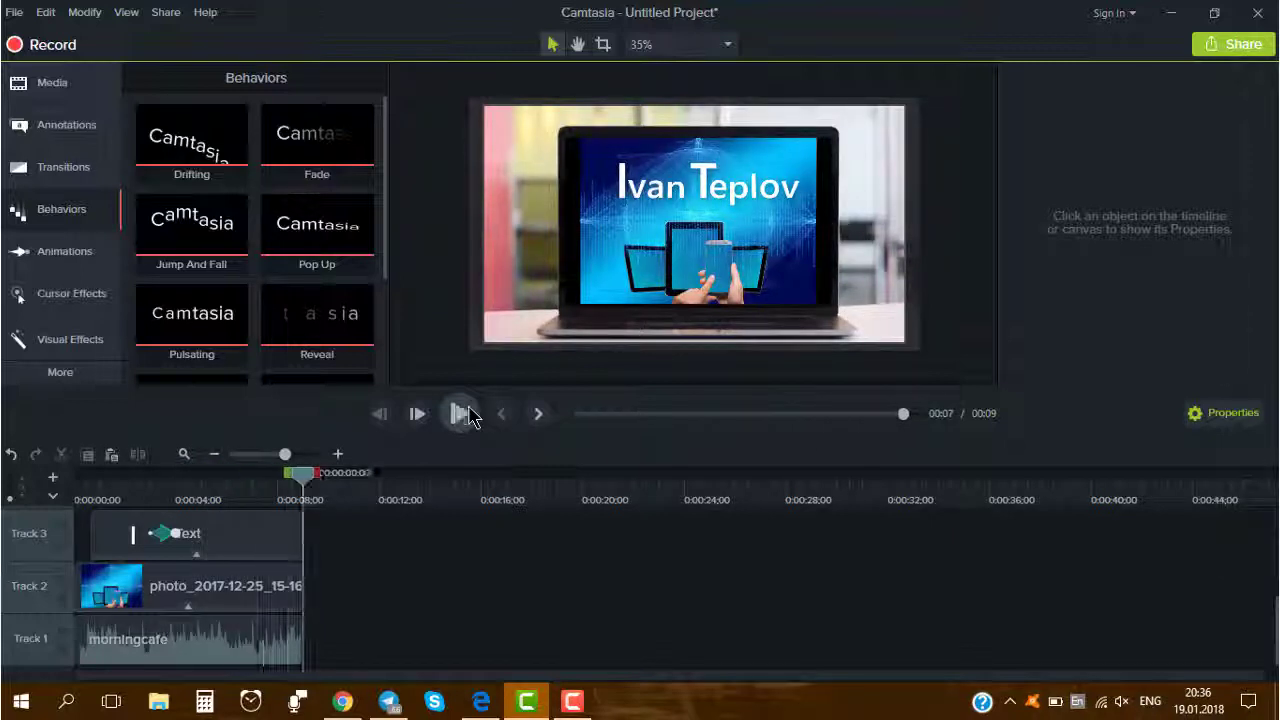
Return the playhead to the start and set up a local file production with the MP4 only (up to 720p) preset
{"action": "left_click", "coordinate": [218, 454]}
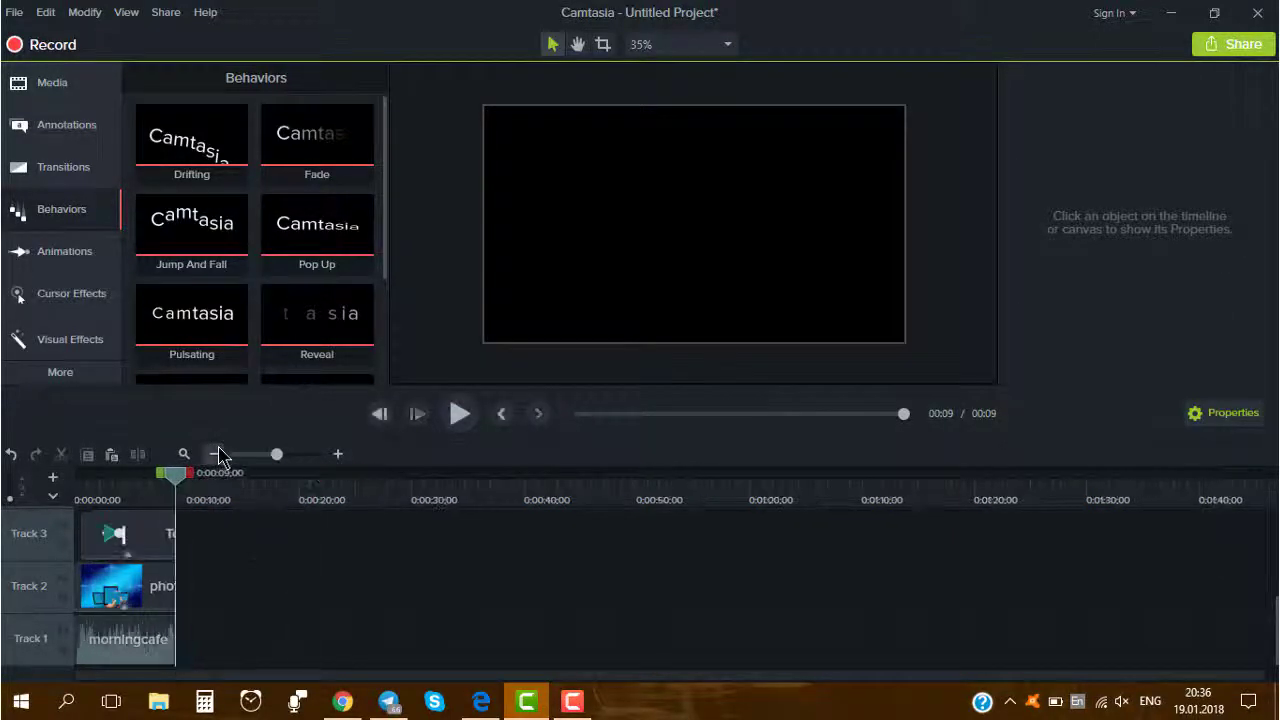
{"action": "left_click", "coordinate": [218, 454]}
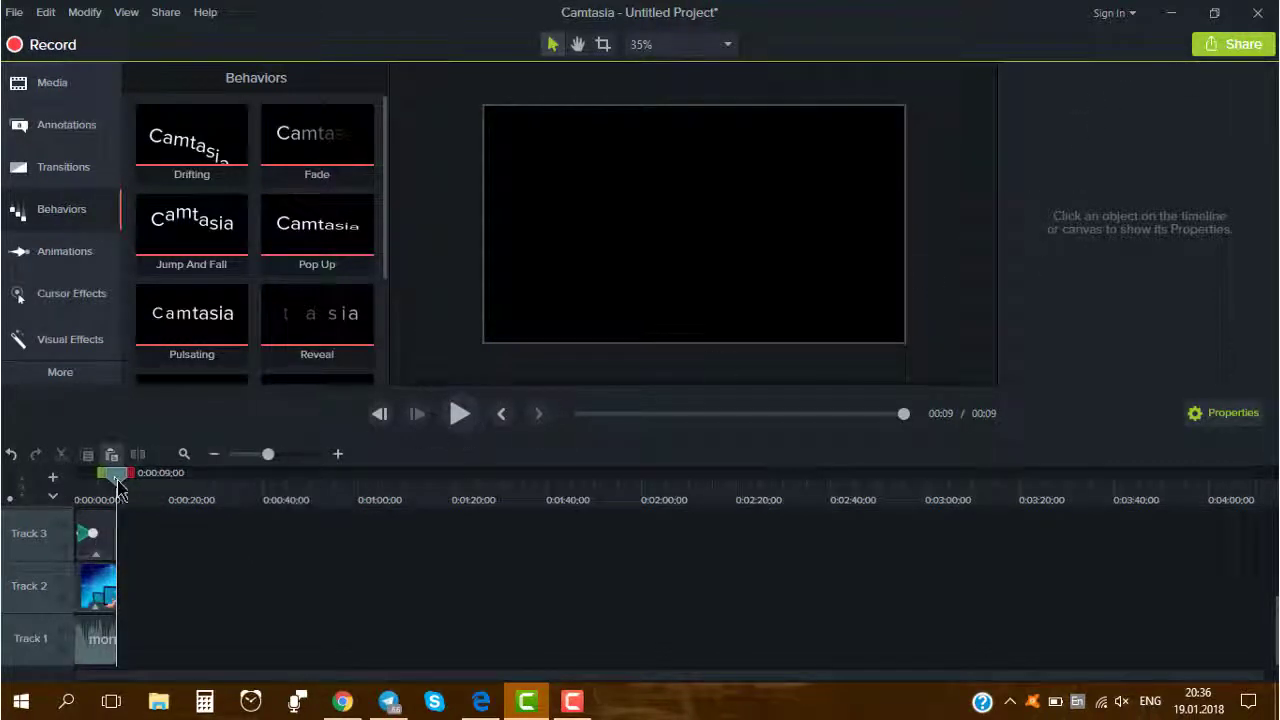
{"action": "left_click_drag", "start_coordinate": [110, 490], "coordinate": [11, 534]}
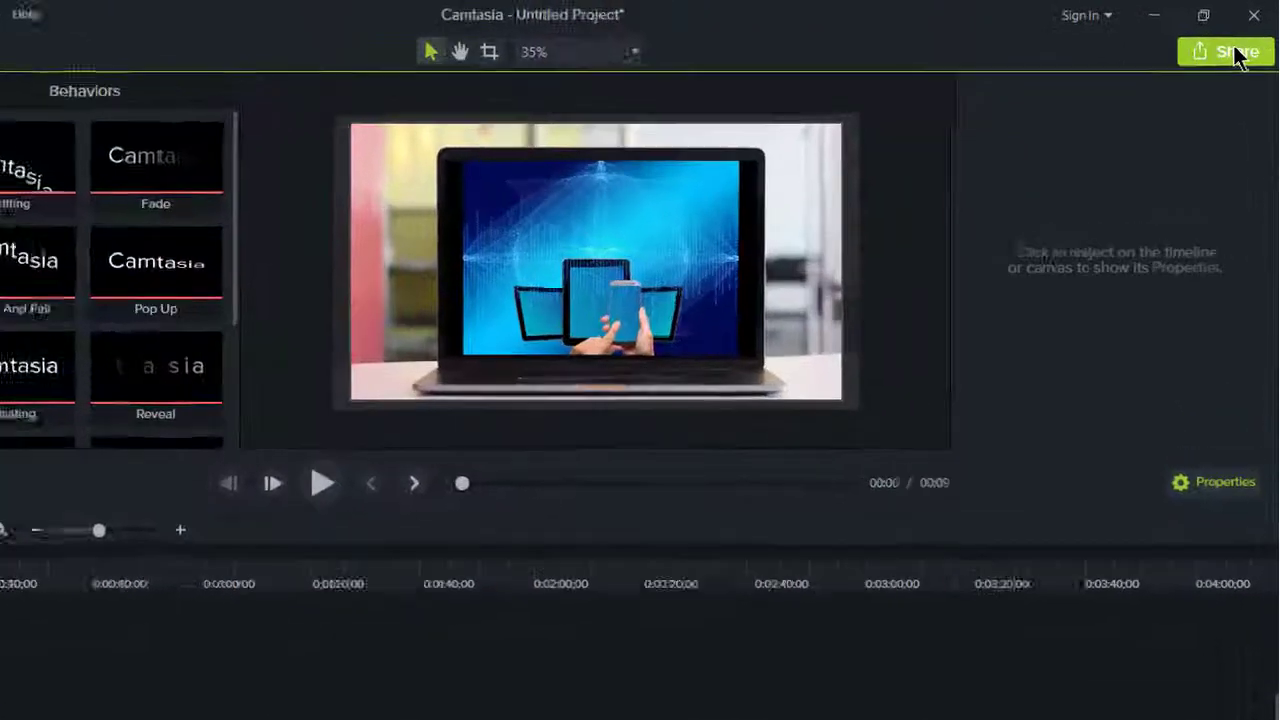
{"action": "left_click", "coordinate": [1242, 46]}
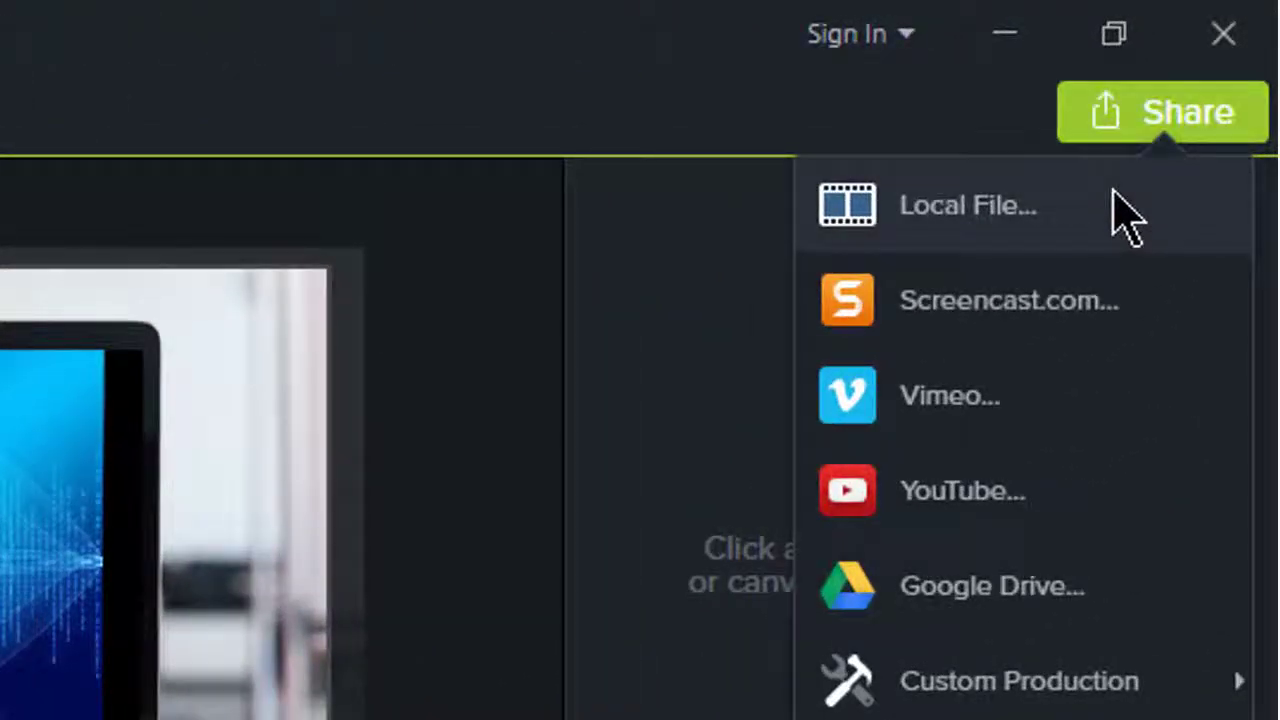
{"action": "left_click", "coordinate": [1114, 205]}
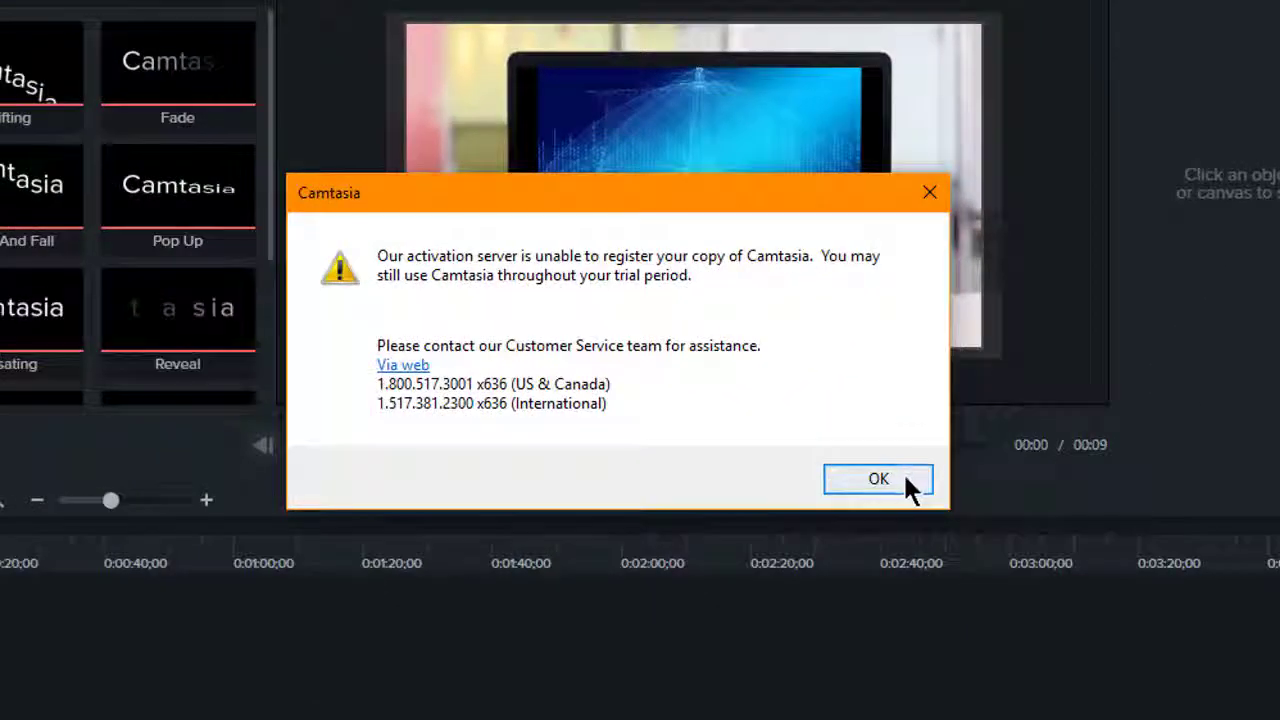
{"action": "left_click", "coordinate": [878, 480]}
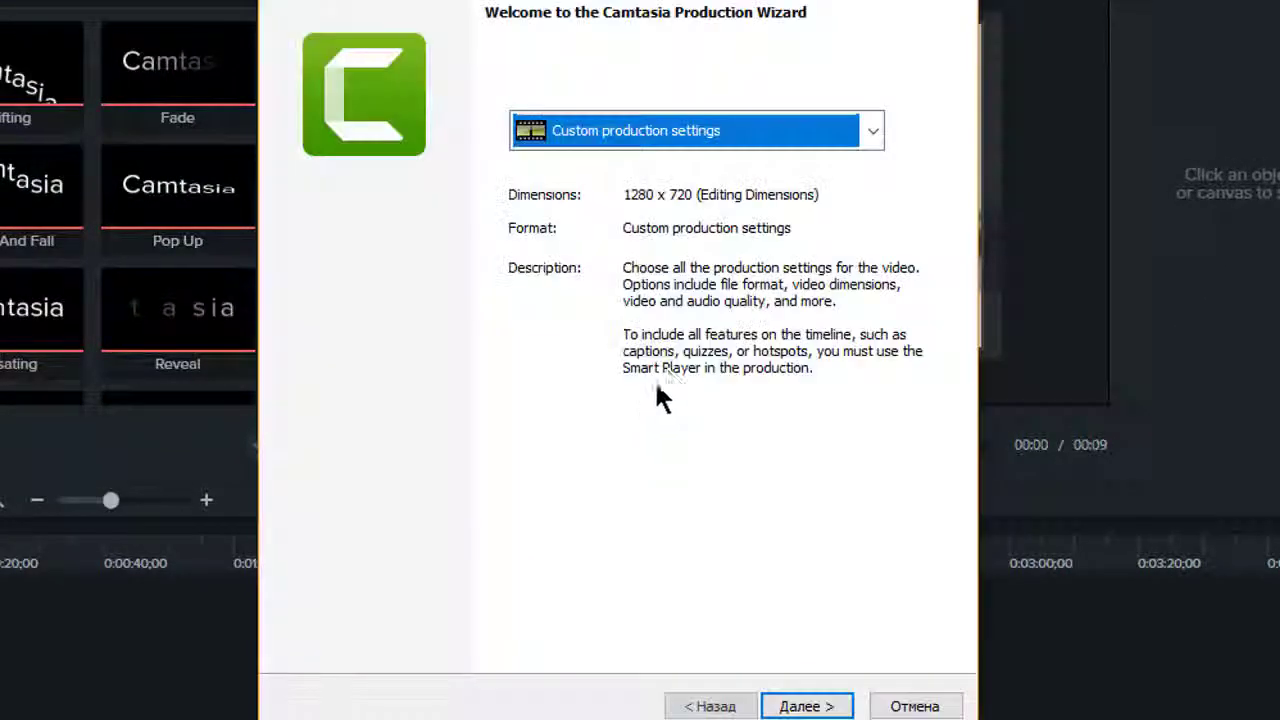
{"action": "left_click", "coordinate": [873, 122]}
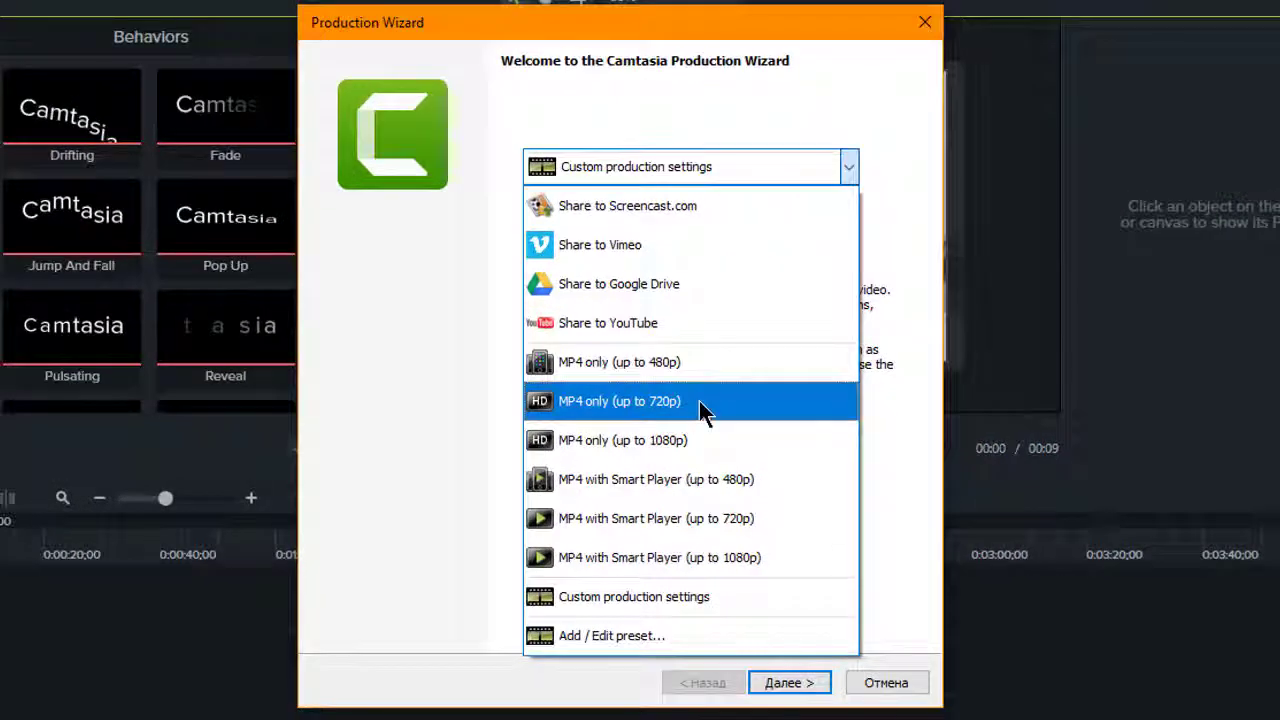
{"action": "left_click", "coordinate": [699, 403]}
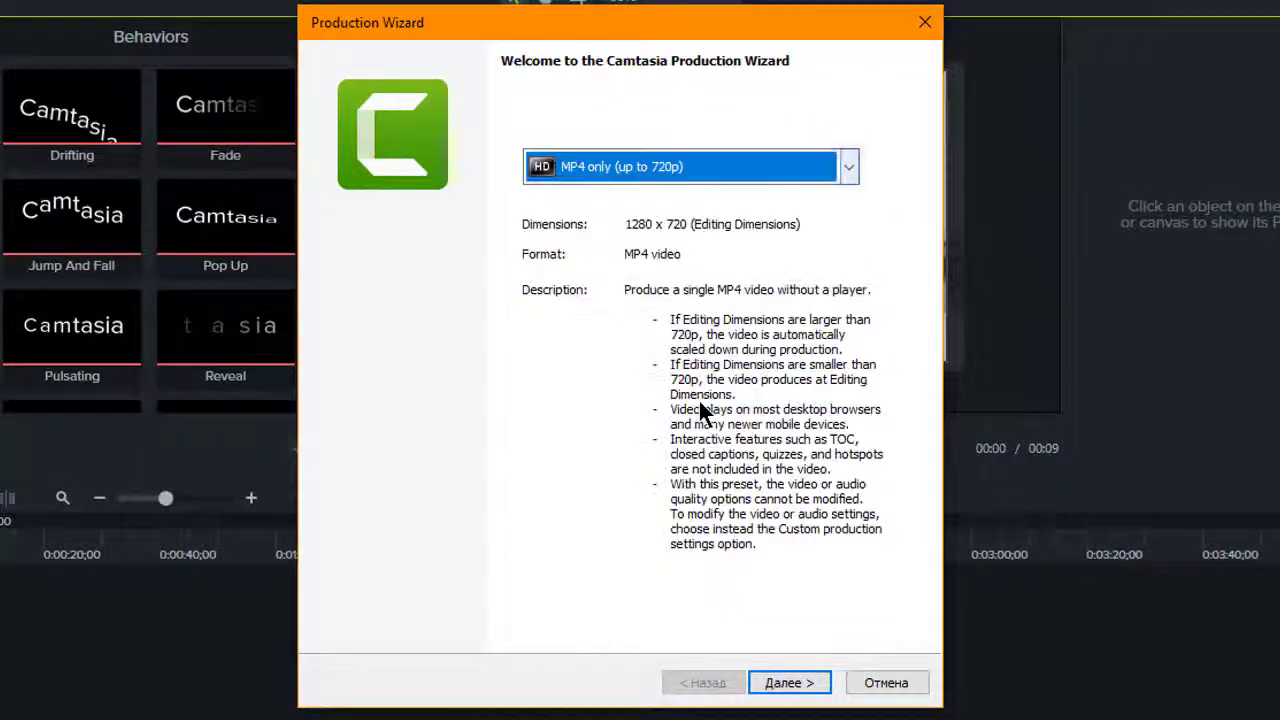
{"action": "left_click", "coordinate": [768, 678]}
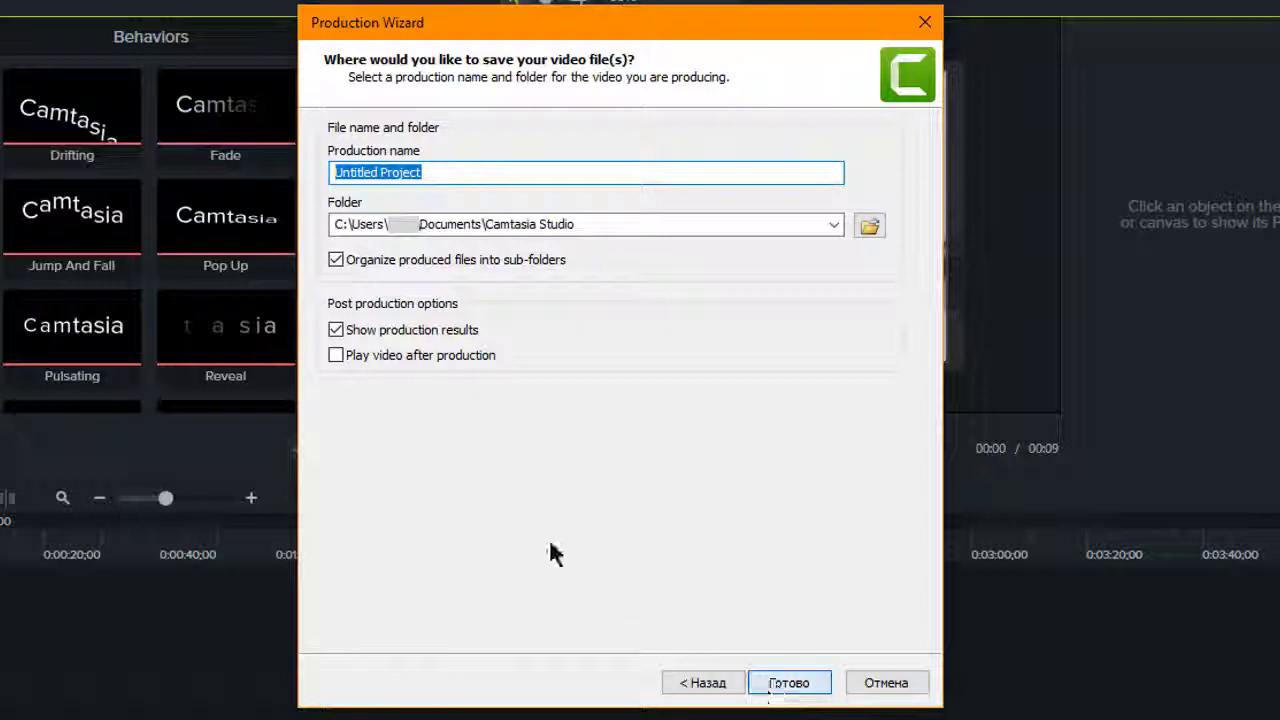
Turn off organizing produced files into sub-folders, name the production Intro and render the video
{"action": "left_click", "coordinate": [407, 258]}
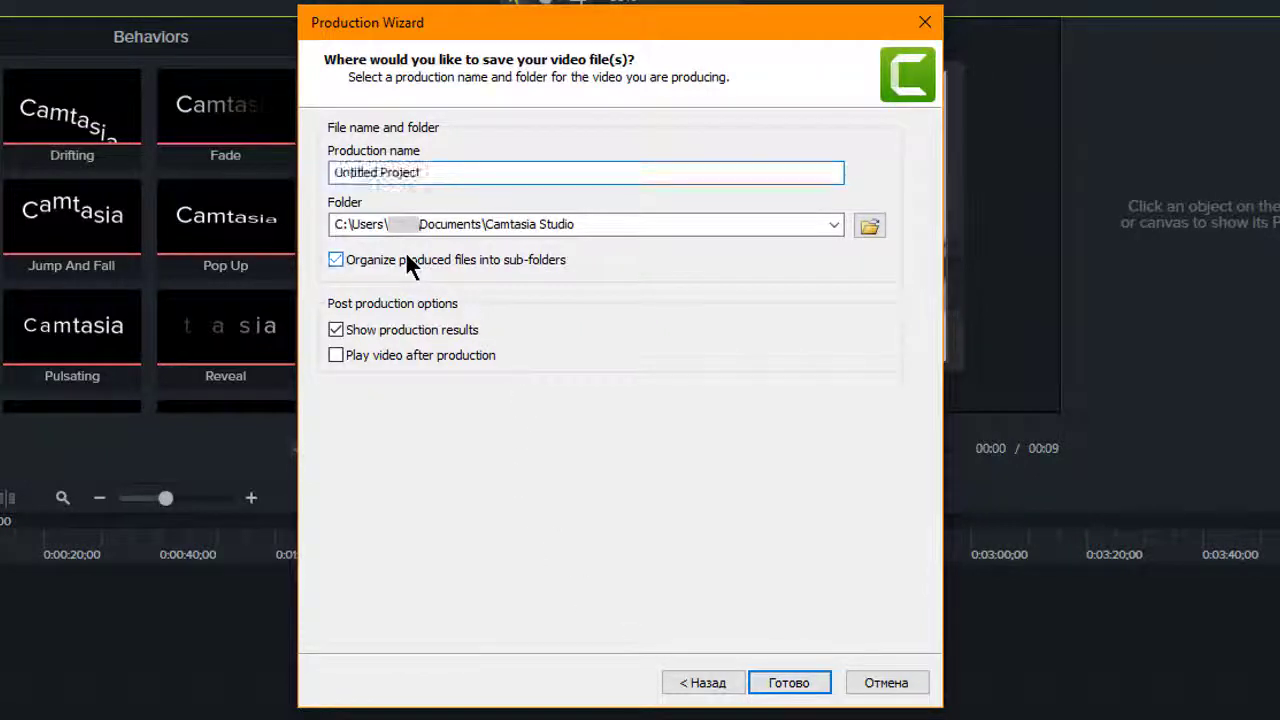
{"action": "left_click", "coordinate": [474, 174]}
{"action": "key", "text": "ctrl+a"}
{"action": "key", "text": "BackSpace"}
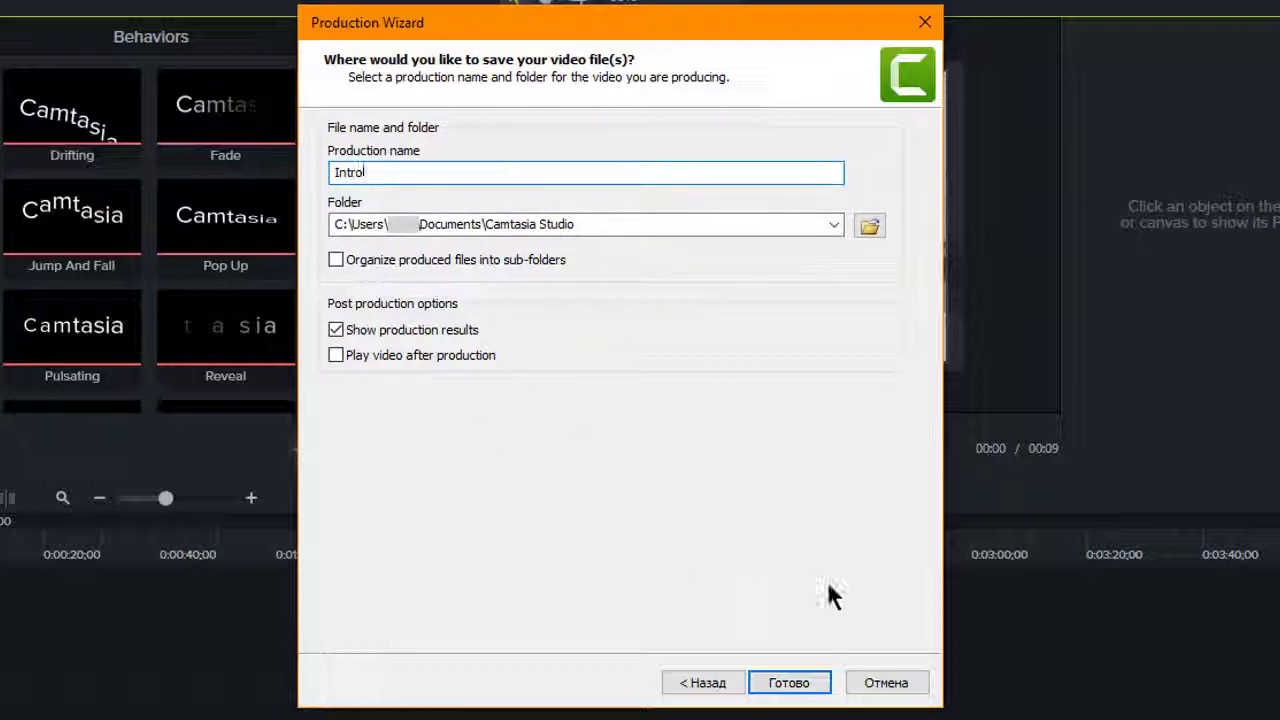
{"action": "left_click", "coordinate": [808, 690]}
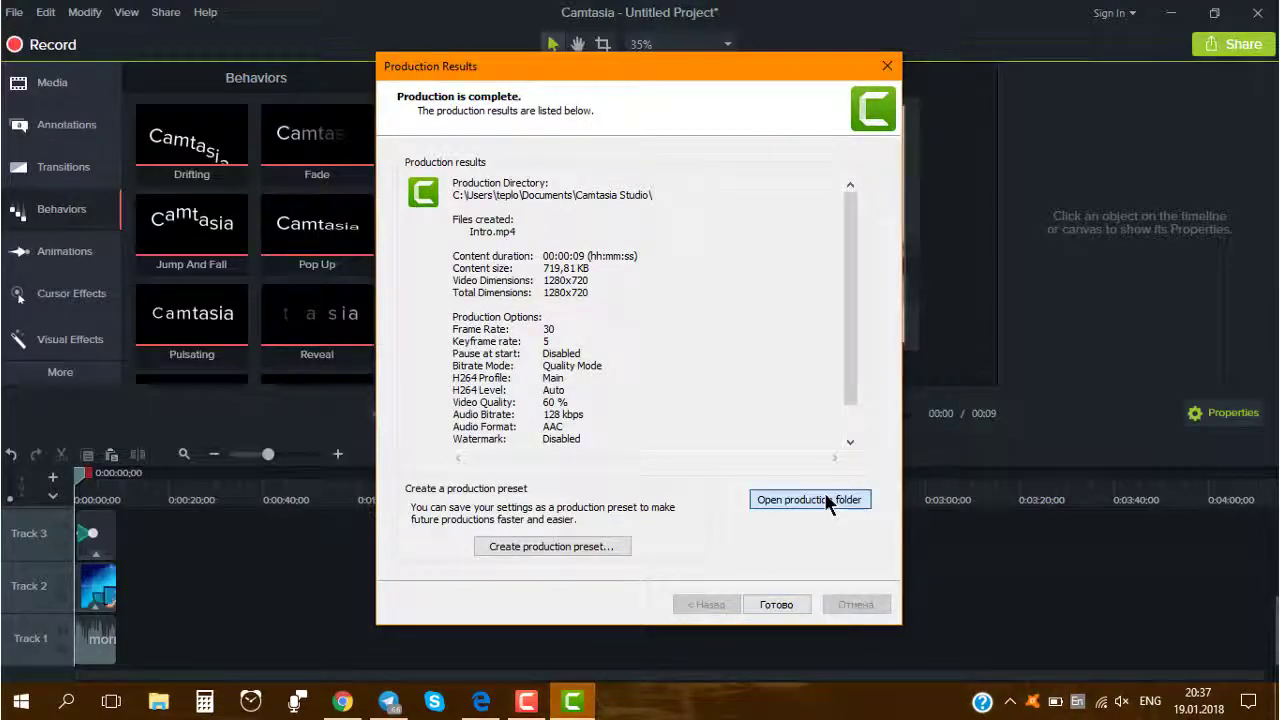
Open the production folder and play the rendered Intro video to check it
{"action": "left_click", "coordinate": [827, 500]}
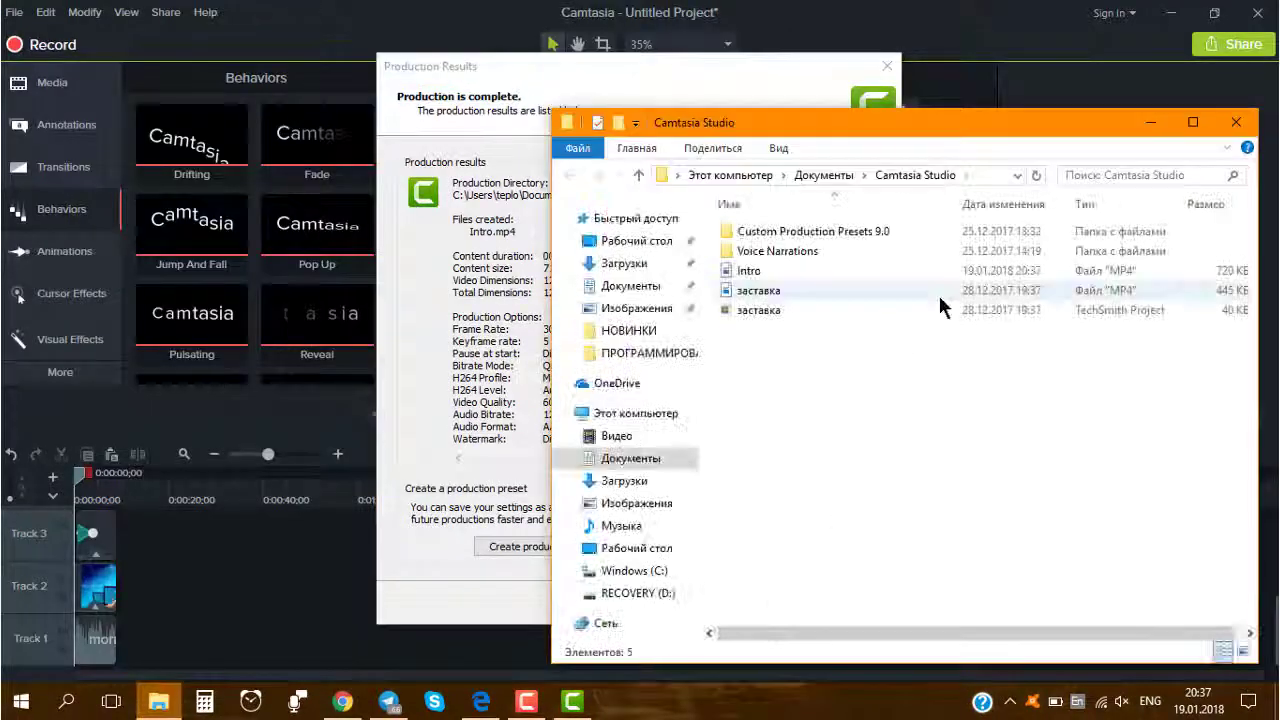
{"action": "left_click", "coordinate": [833, 272]}
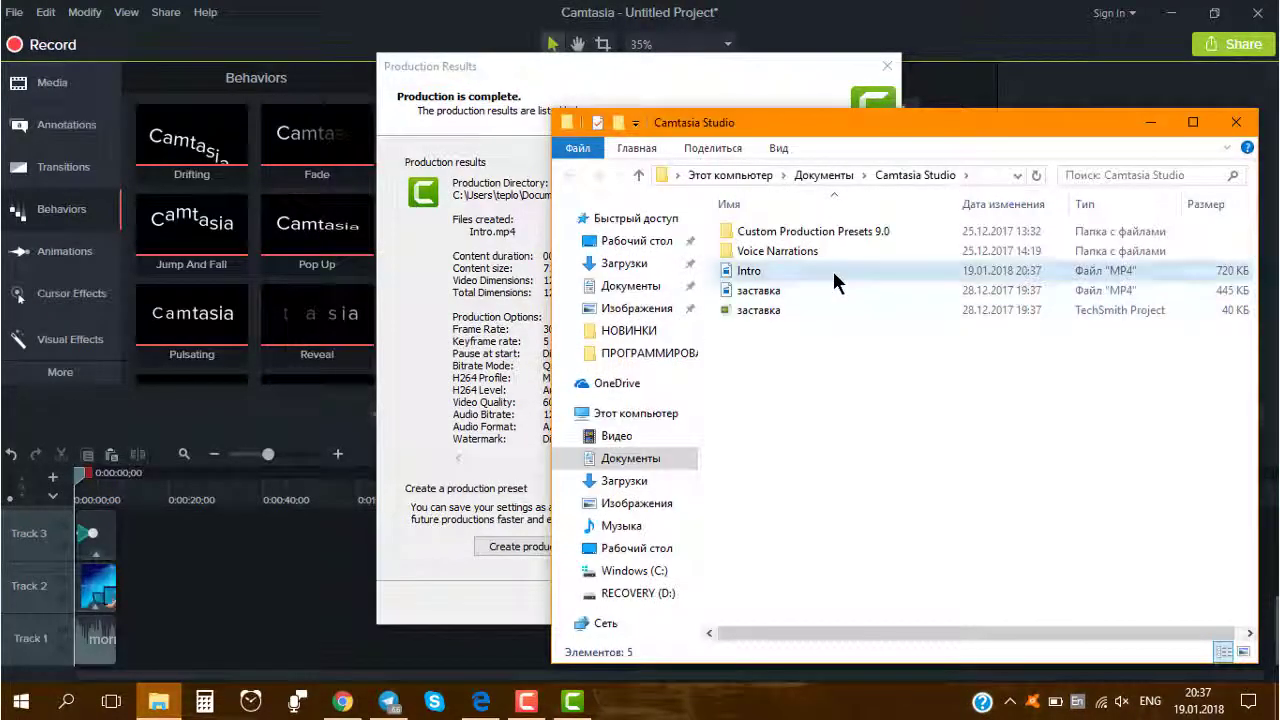
{"action": "double_click", "coordinate": [833, 272]}
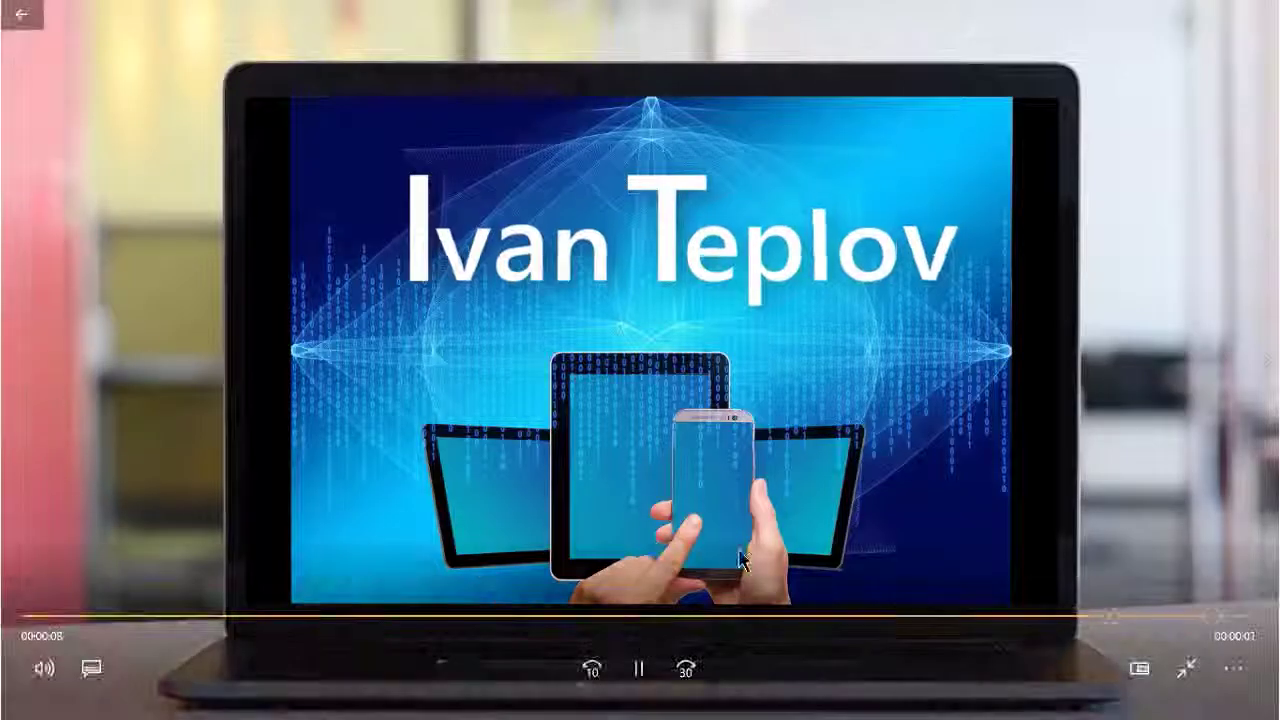
{"action": "left_click", "coordinate": [641, 670]}
{"action": "left_click", "coordinate": [641, 670]}
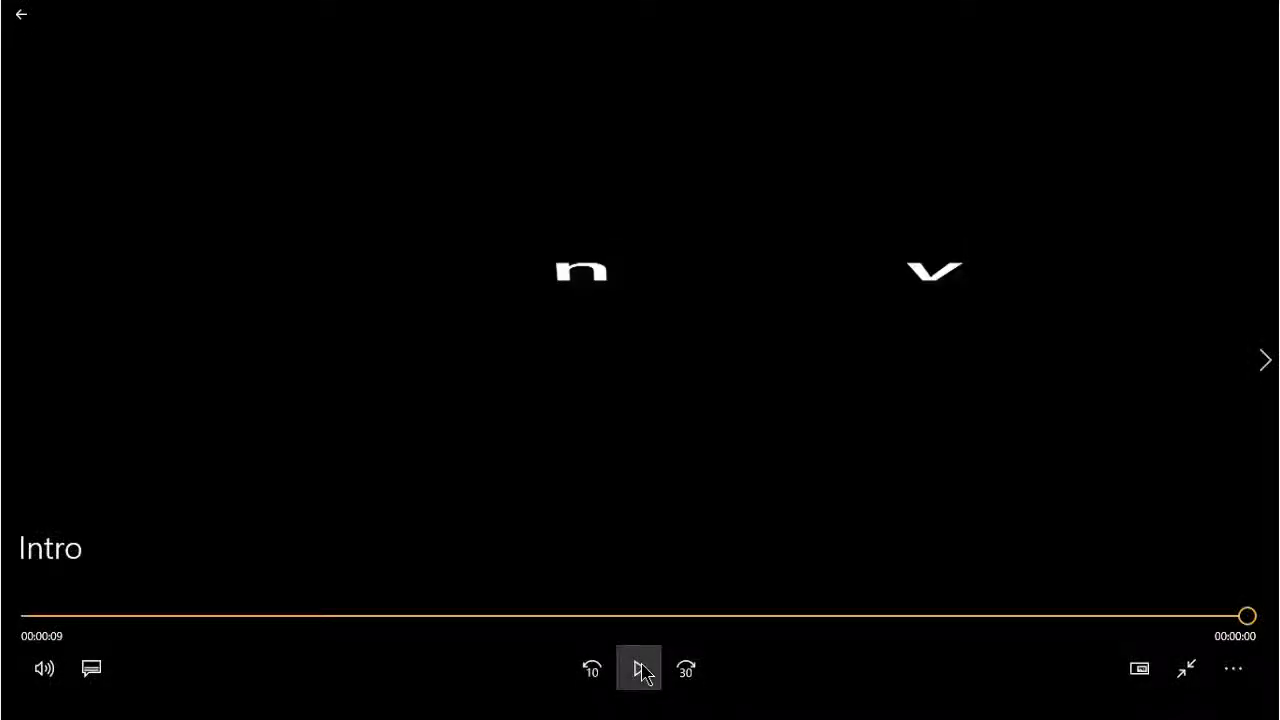
Close the video player, the production folder and the production results
{"action": "key", "text": "alt+F4"}
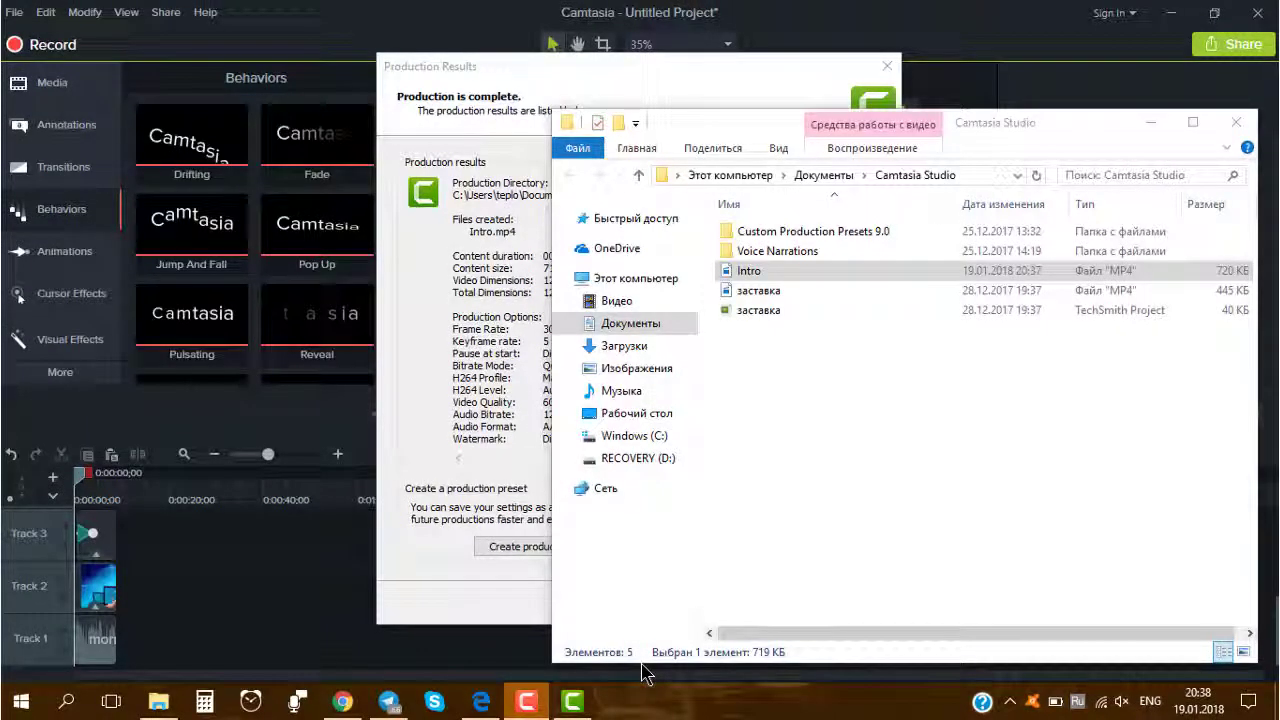
{"action": "key", "text": "alt+shift"}
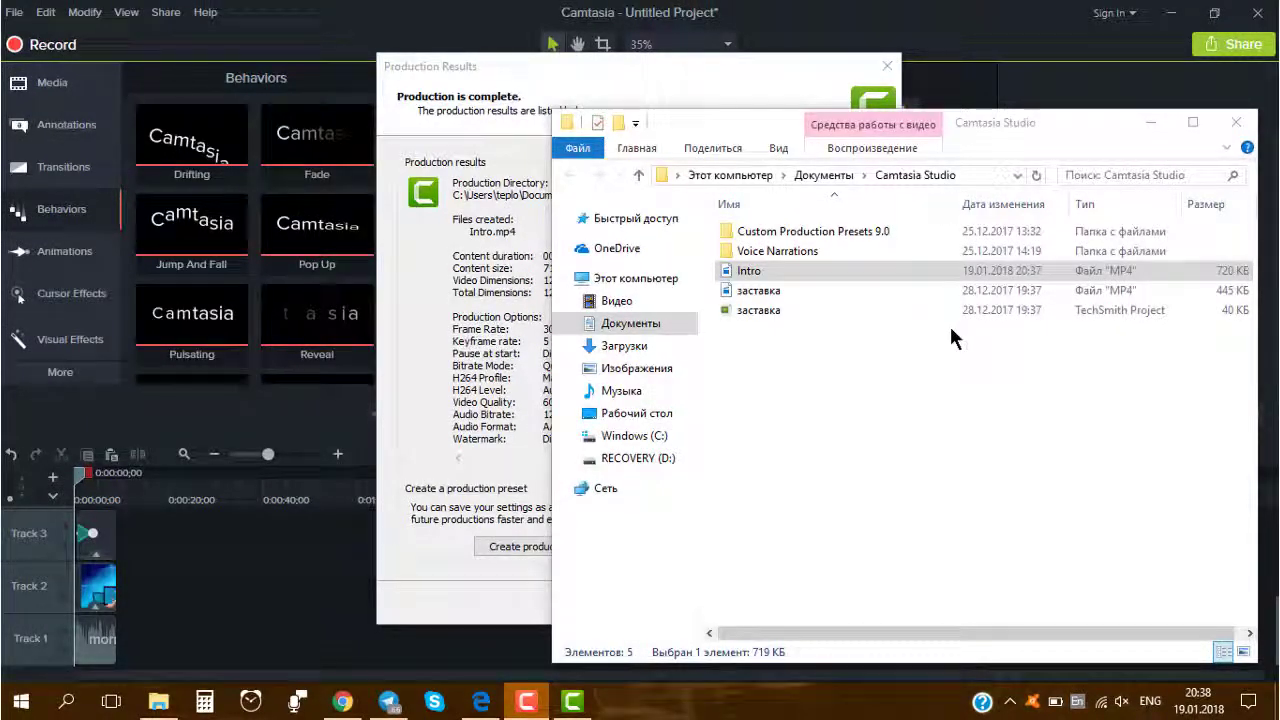
{"action": "left_click", "coordinate": [1236, 122]}
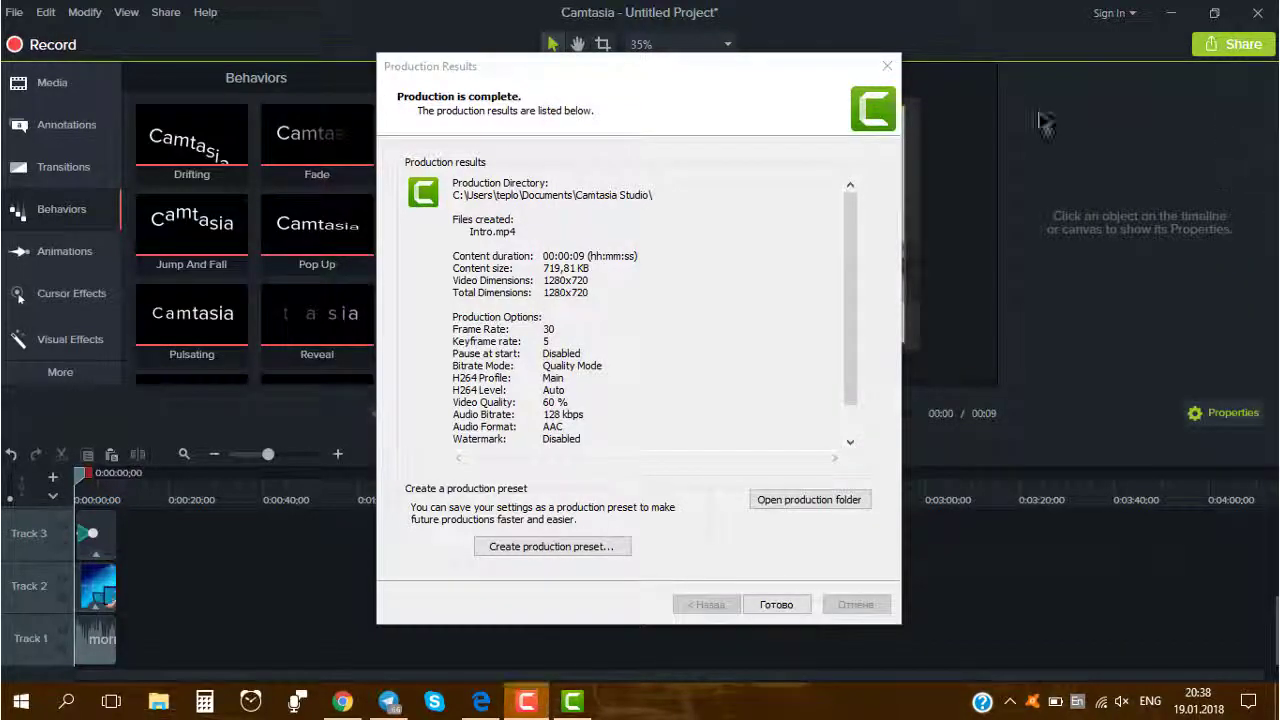
{"action": "left_click", "coordinate": [886, 66]}
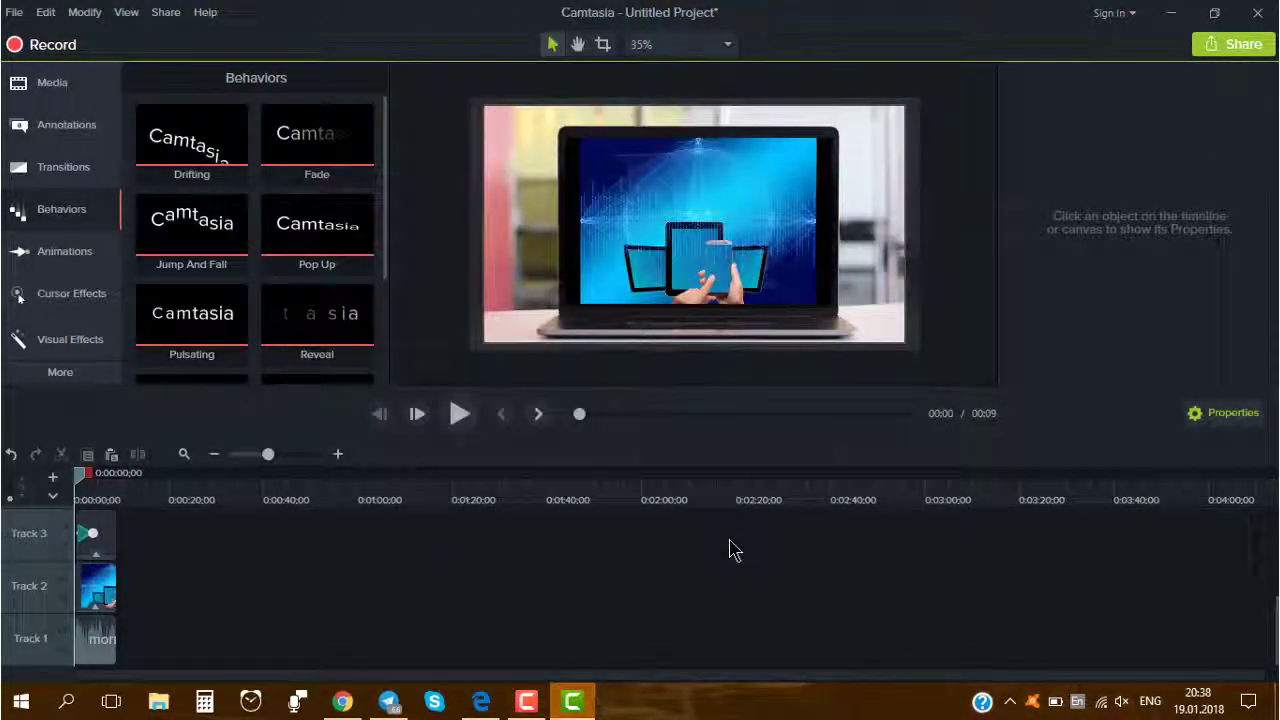